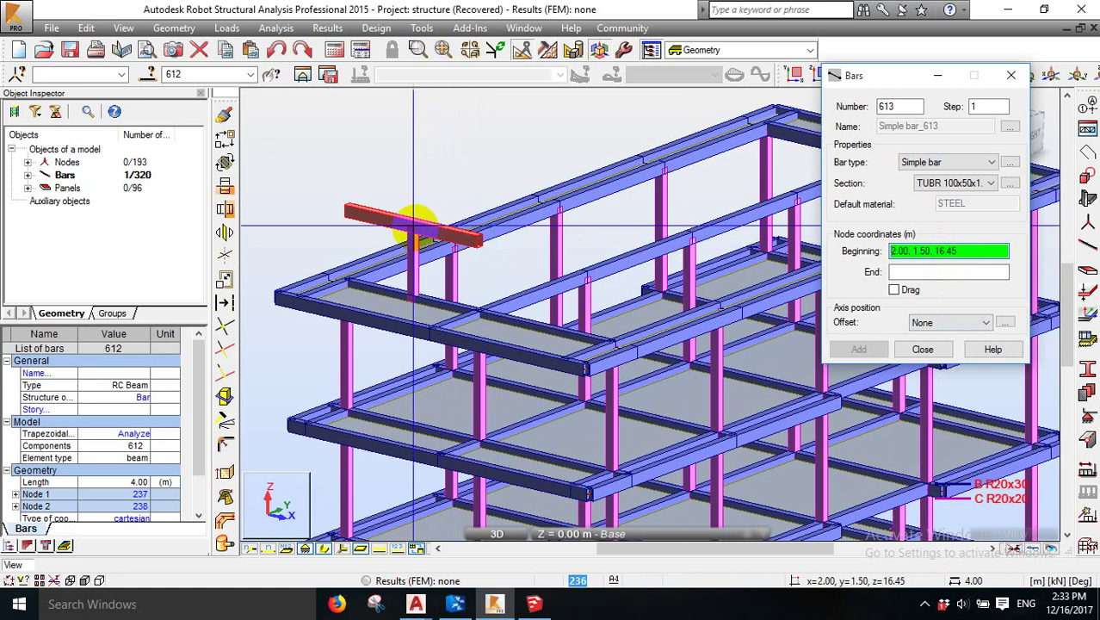
# - Draw two TUBR 100x50x1.6 rafter bars from the apex node at 2.00, 1.50, 16.45 down to 3.93, 1.50, 14.60 and 0.00, 1.50, 14.60
pyautogui.click(452, 267)
pyautogui.click(476, 312)
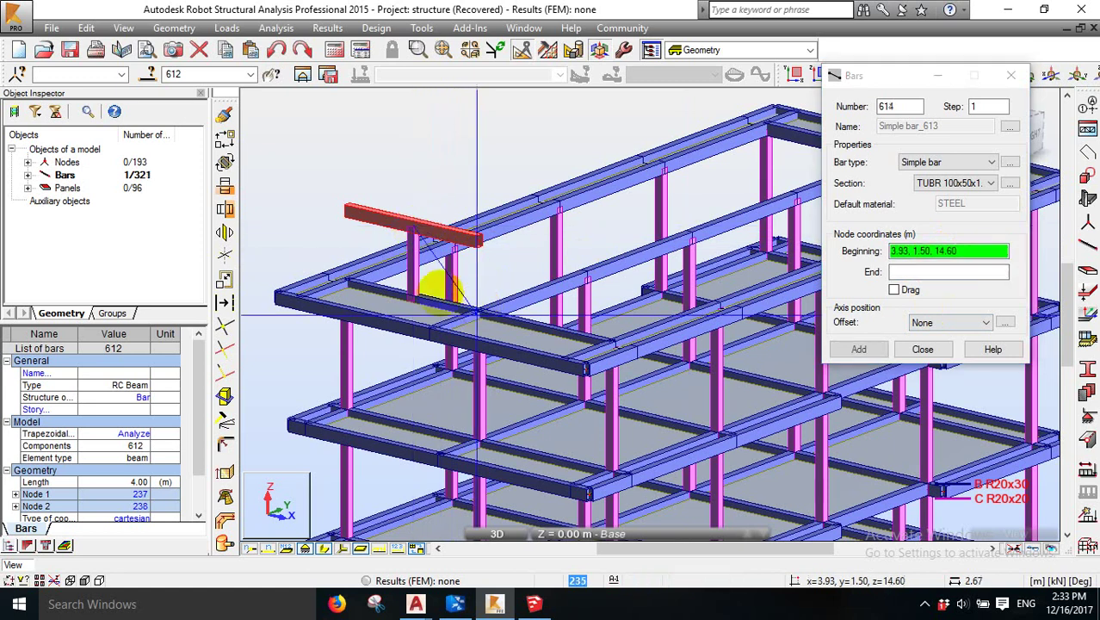
pyautogui.click(413, 229)
pyautogui.click(349, 281)
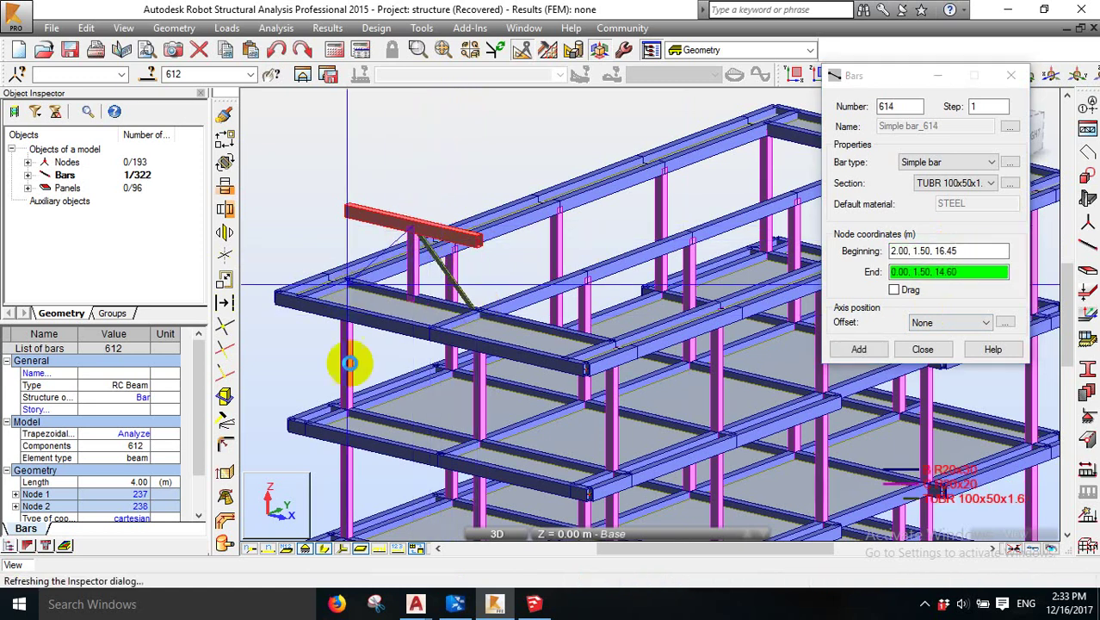
# - Hide the section shapes and delete the selected horizontal bar crossing the apex
pyautogui.click(323, 549)
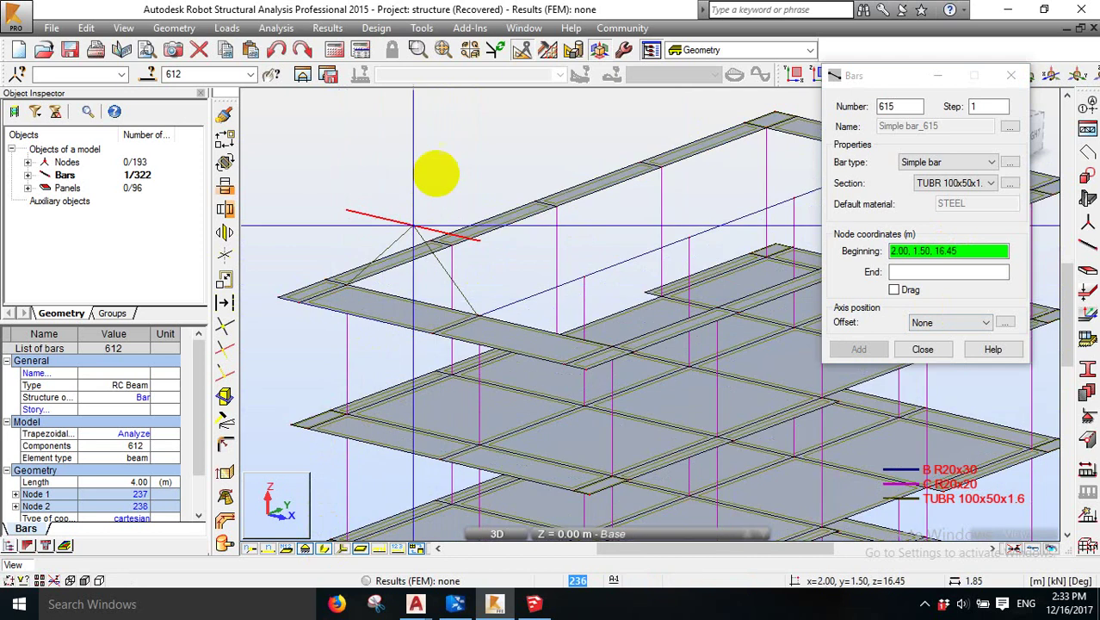
pyautogui.rightClick(336, 176)
pyautogui.click(366, 200)
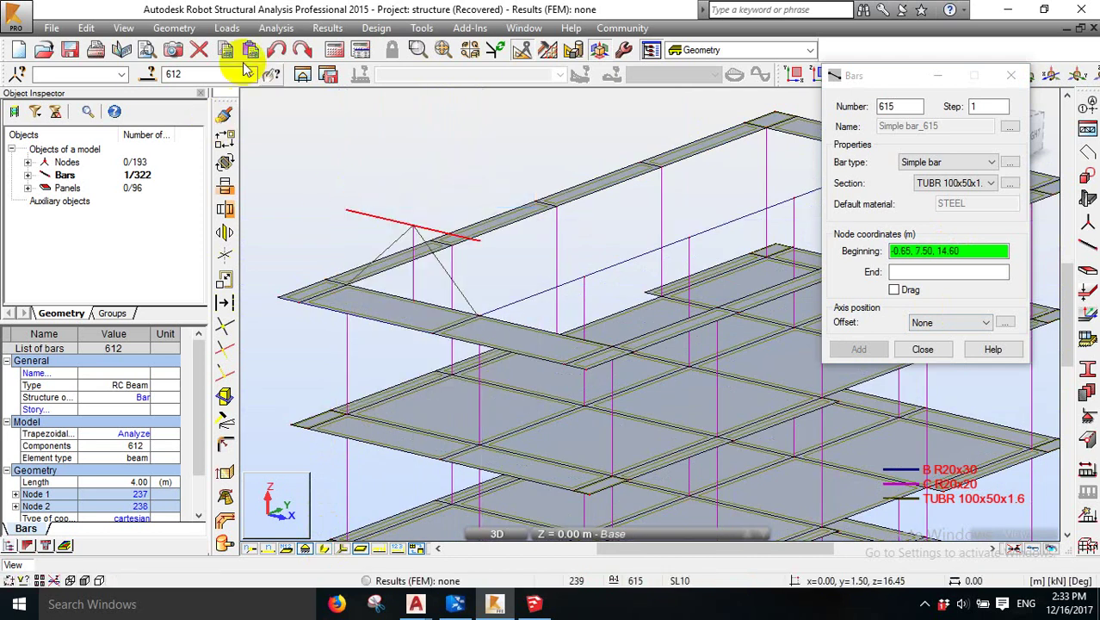
pyautogui.click(200, 51)
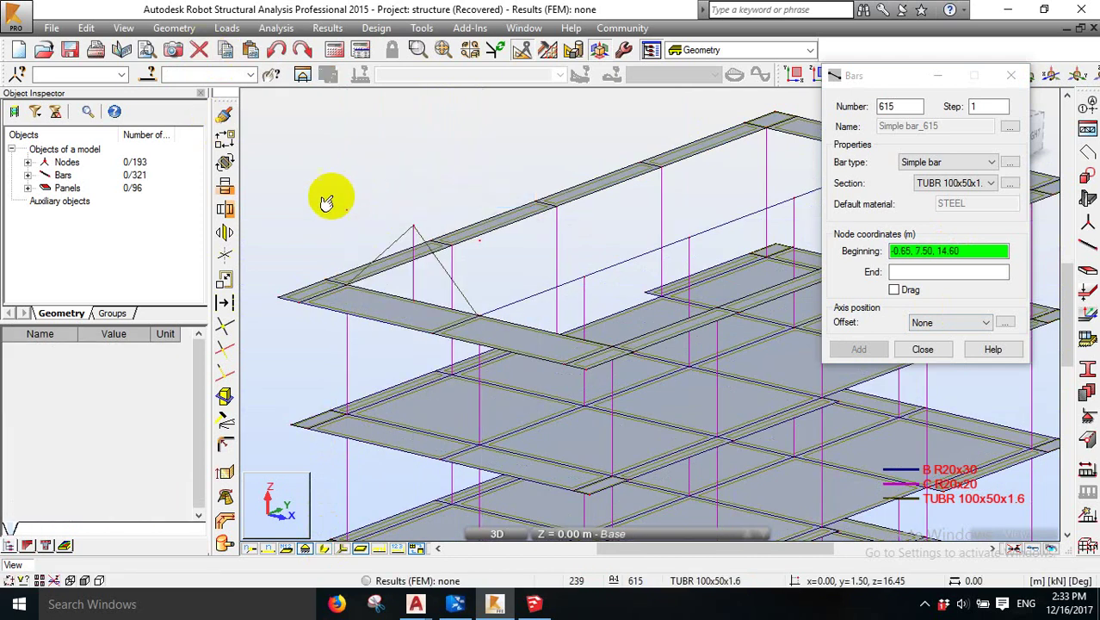
# - Delete the two leftover end nodes of the removed horizontal bar
pyautogui.moveTo(365, 220); pyautogui.dragTo(310, 165)
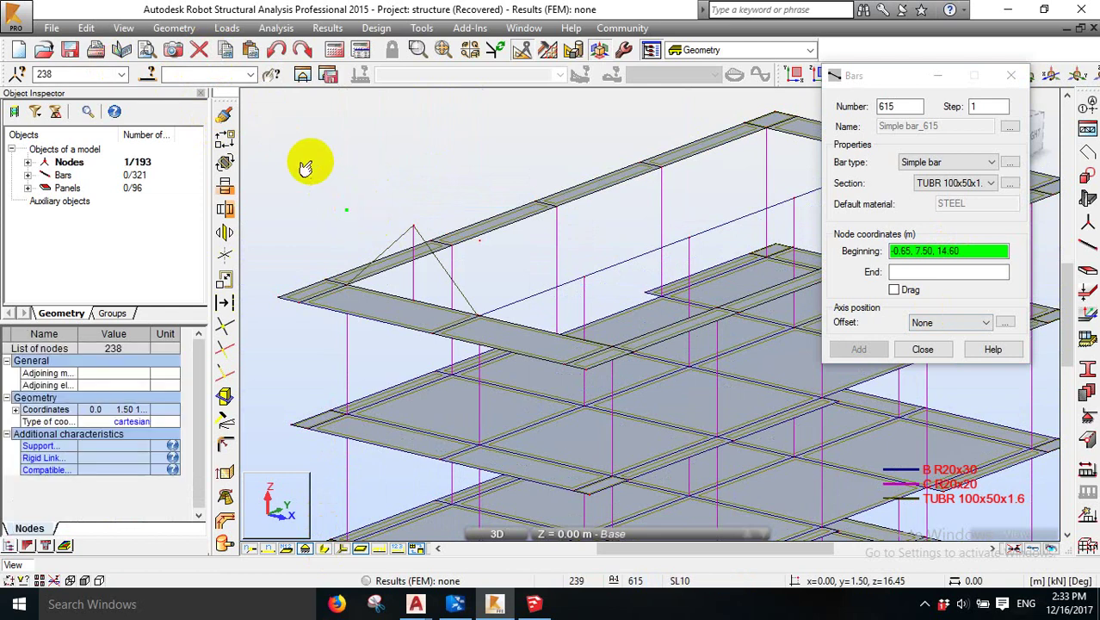
pyautogui.press('Delete')
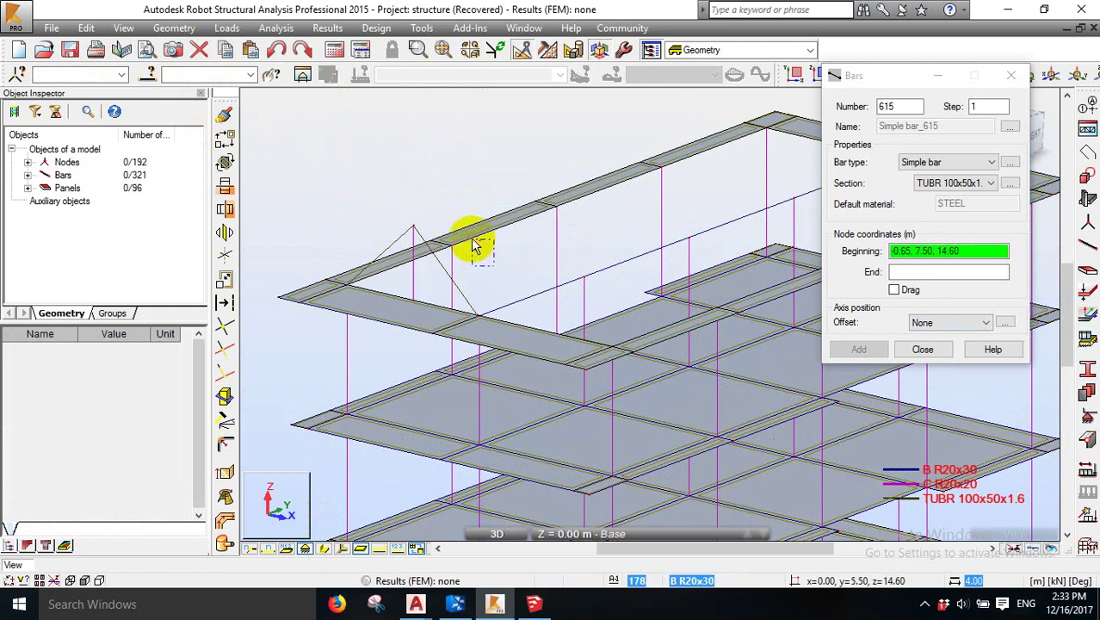
pyautogui.moveTo(472, 243); pyautogui.dragTo(475, 247)
pyautogui.press('Delete')
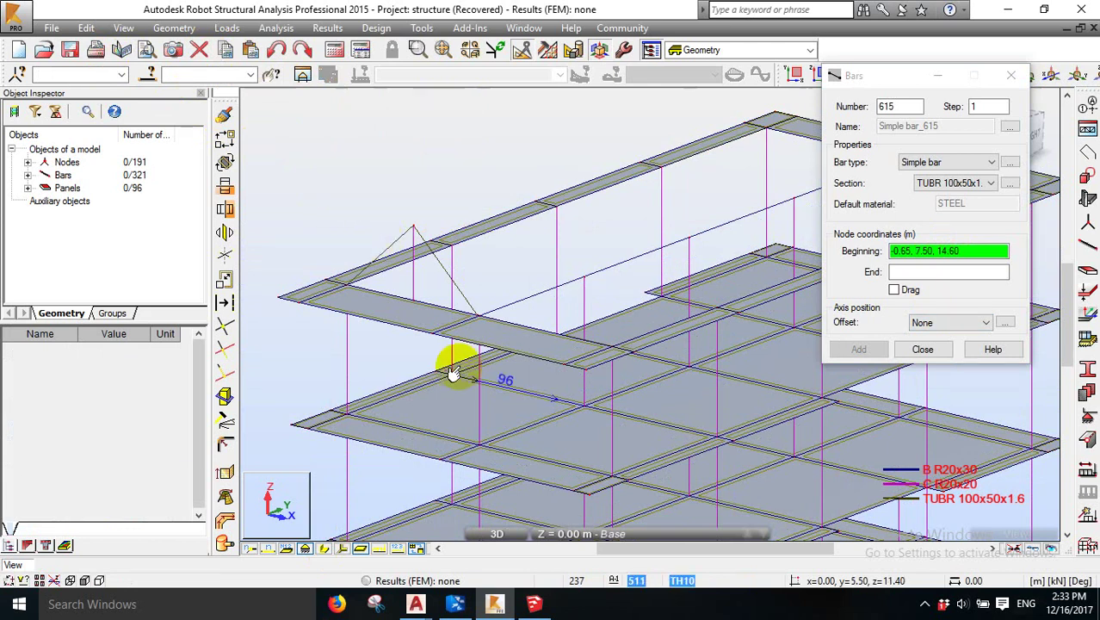
# - Switch to SketchUp to examine the gable roof framing of the house, and return to Robot Structural Analysis
pyautogui.click(534, 603)
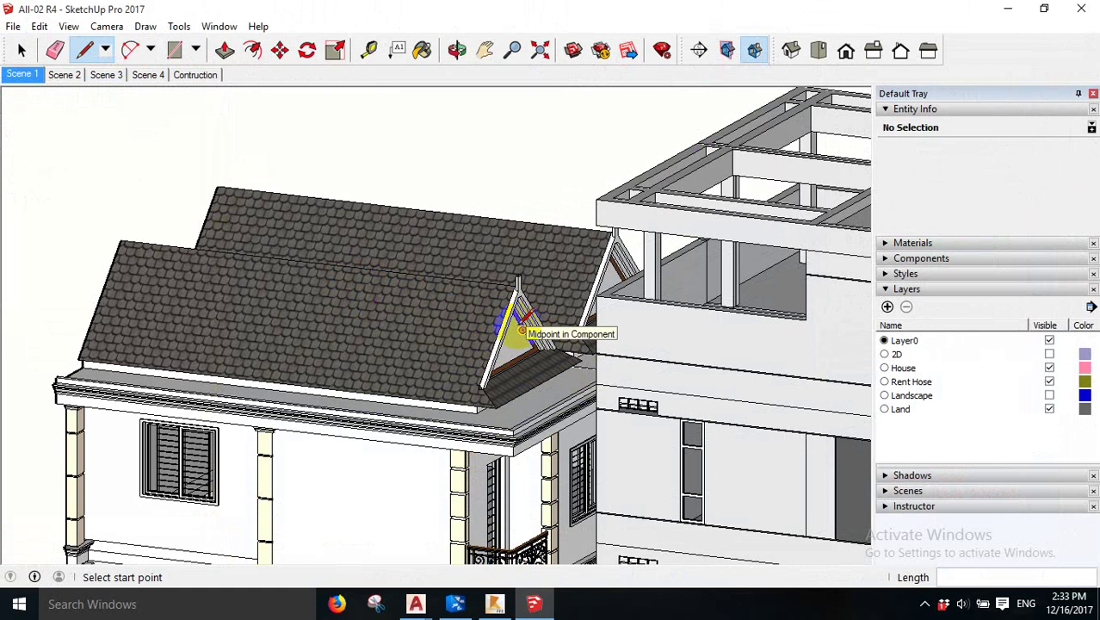
pyautogui.click(496, 604)
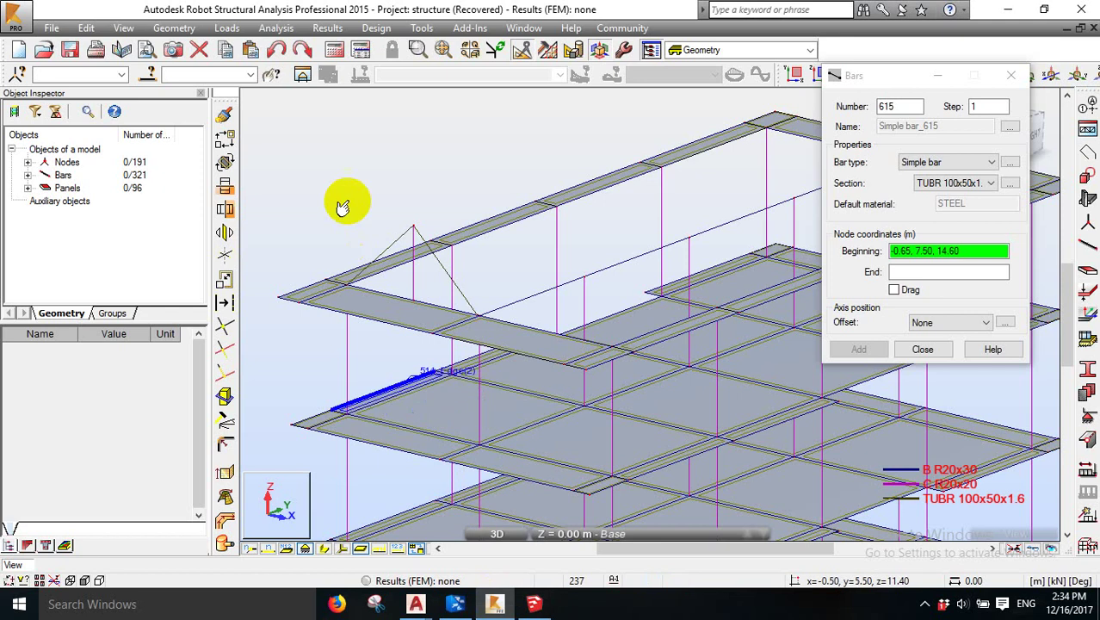
# - Draw two TUBR 100x50x1.6 web bars joining the rafters' midpoints to the post's base node at 2.00, 1.50, 14.60
pyautogui.scroll(3, 353, 205)
pyautogui.rightClick(289, 158)
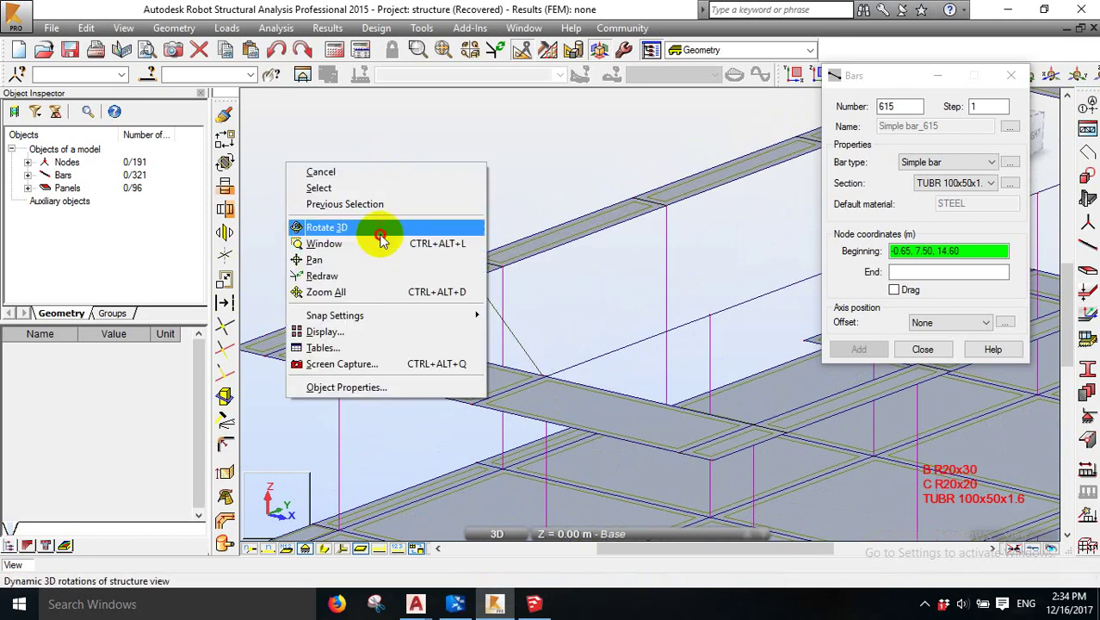
pyautogui.click(381, 225)
pyautogui.moveTo(327, 322); pyautogui.dragTo(589, 276)
pyautogui.moveTo(392, 233); pyautogui.dragTo(437, 305)
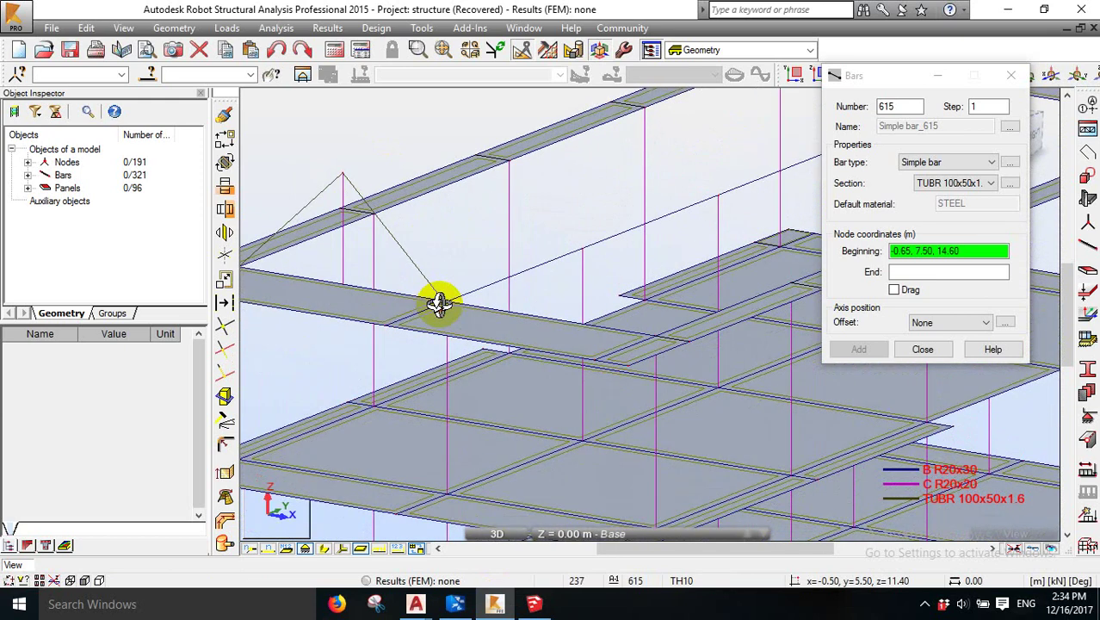
pyautogui.rightClick(442, 205)
pyautogui.click(450, 241)
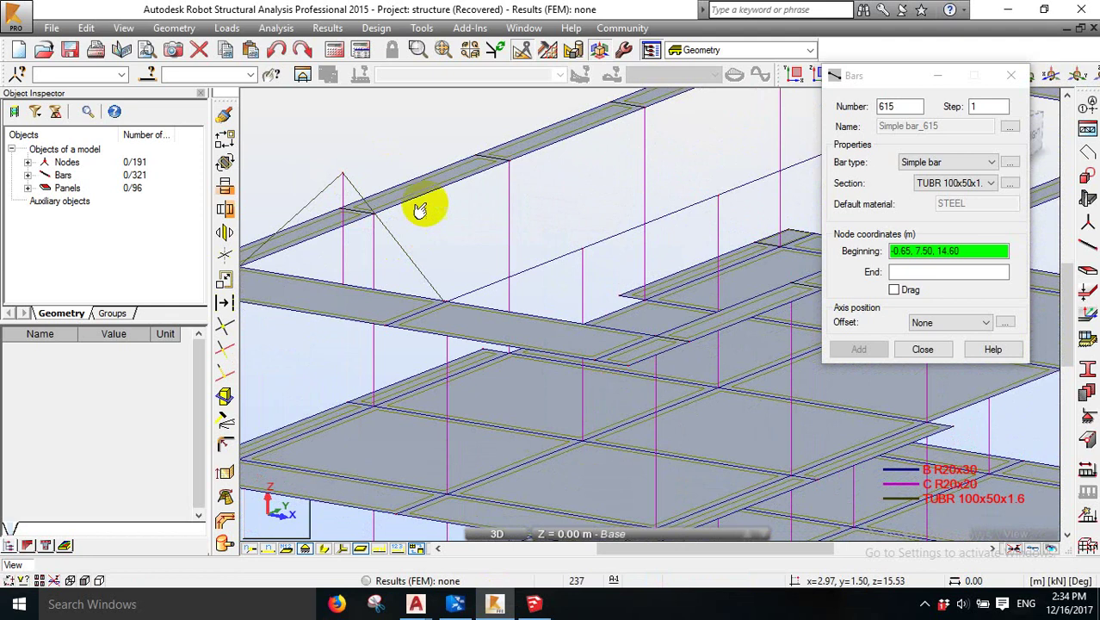
pyautogui.moveTo(430, 204); pyautogui.dragTo(496, 228, button='middle')
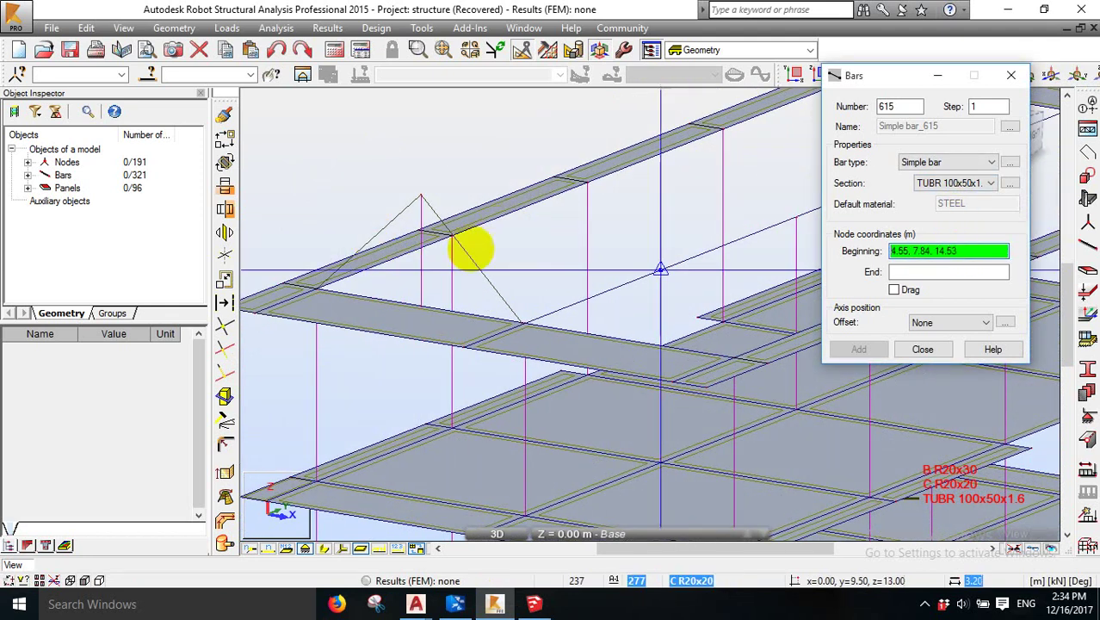
pyautogui.click(370, 242)
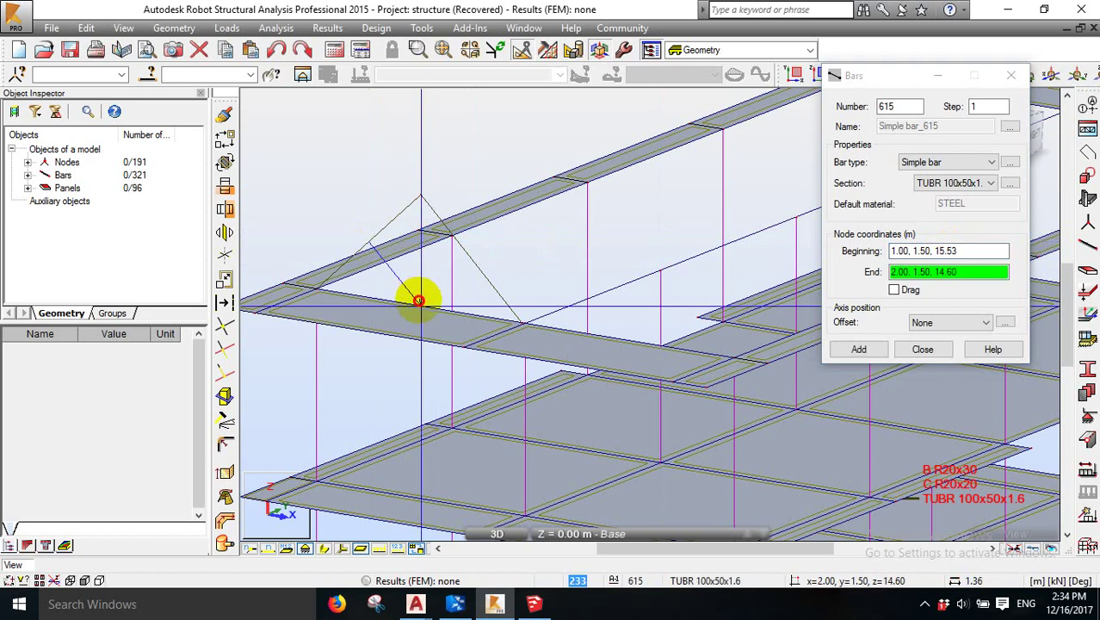
pyautogui.click(417, 301)
pyautogui.click(420, 303)
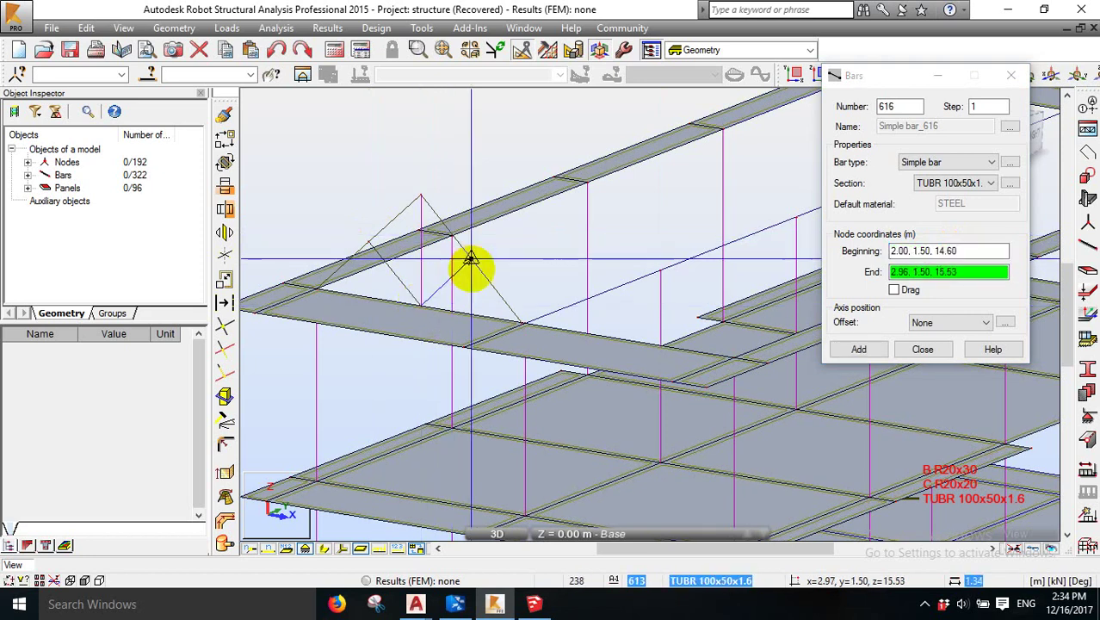
pyautogui.click(471, 259)
pyautogui.rightClick(290, 78)
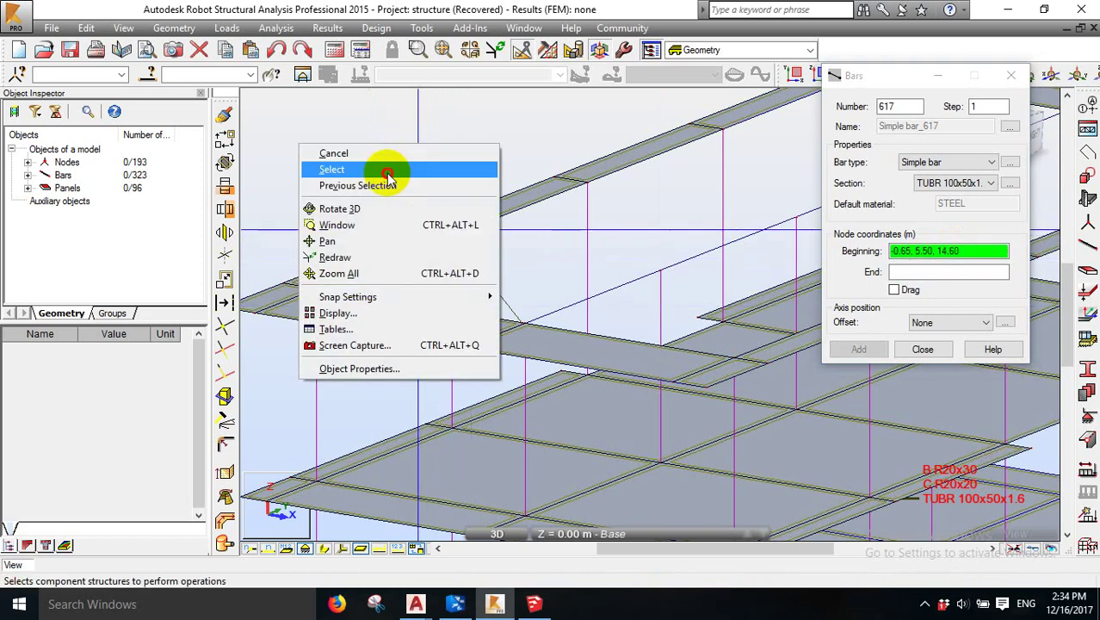
pyautogui.click(310, 80)
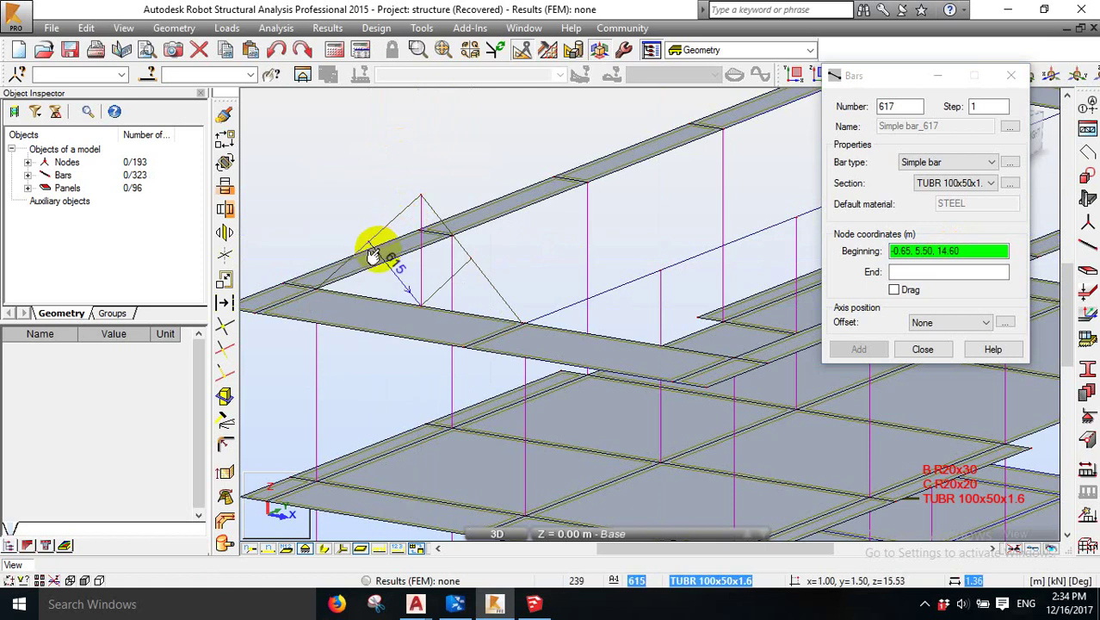
pyautogui.click(372, 255)
pyautogui.keyDown('ctrl'); pyautogui.click(399, 219); pyautogui.keyUp('ctrl')
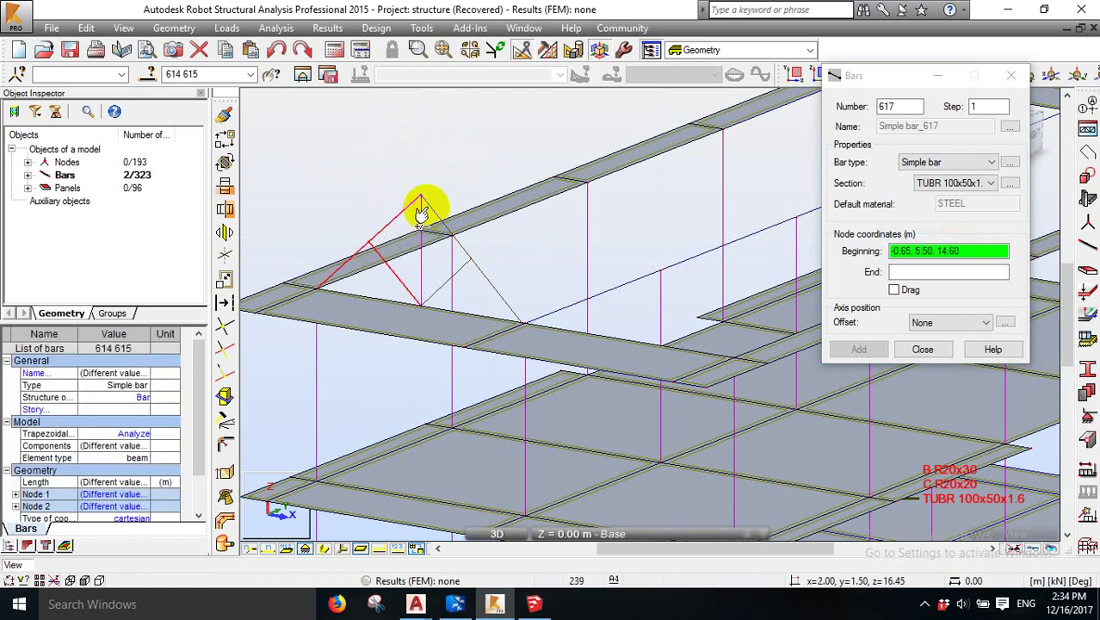
pyautogui.keyDown('ctrl'); pyautogui.click(439, 226); pyautogui.keyUp('ctrl')
pyautogui.keyDown('ctrl'); pyautogui.click(440, 284); pyautogui.keyUp('ctrl')
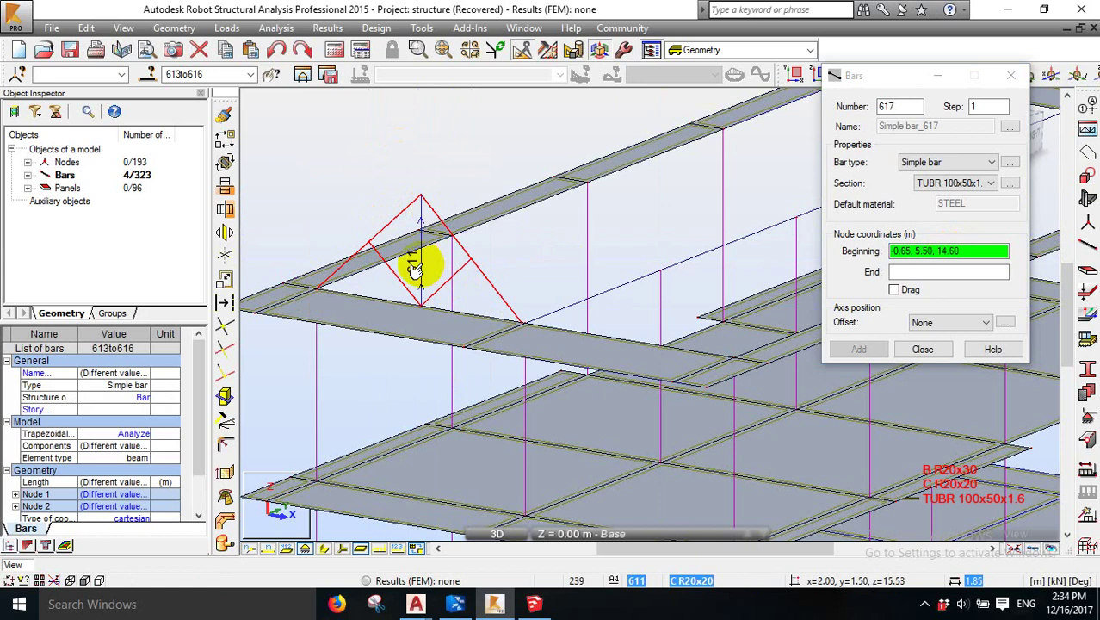
# - Replace the C R20x20 post under the apex with a TUBR 100x50x1.6 bar from 2.00, 1.50, 14.60 up to the apex
pyautogui.click(425, 201)
pyautogui.press('Delete')
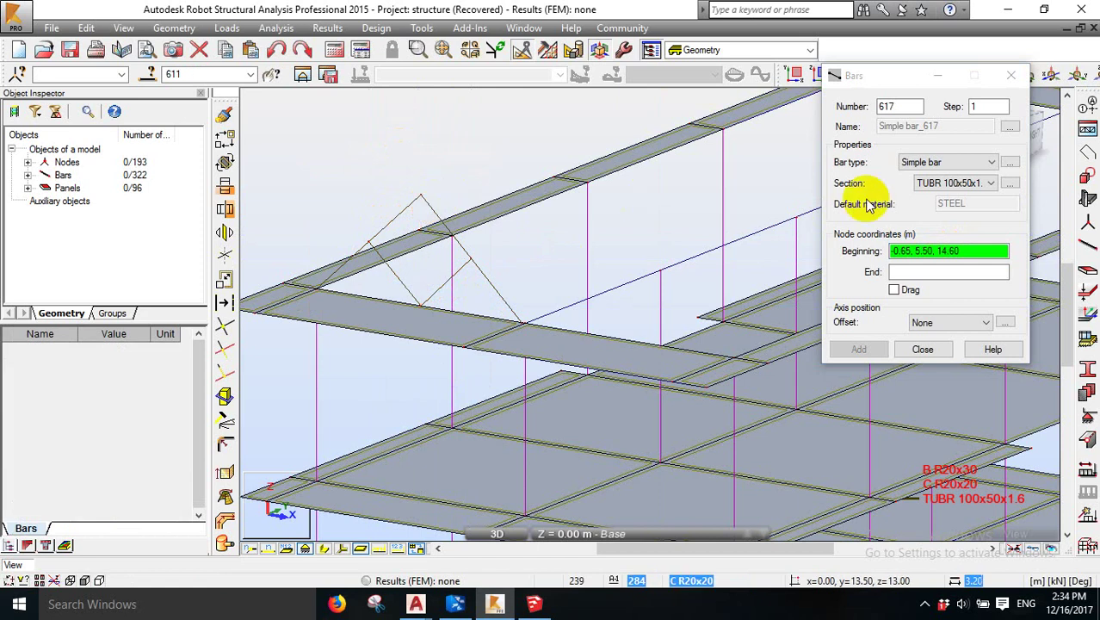
pyautogui.click(968, 251)
pyautogui.click(421, 303)
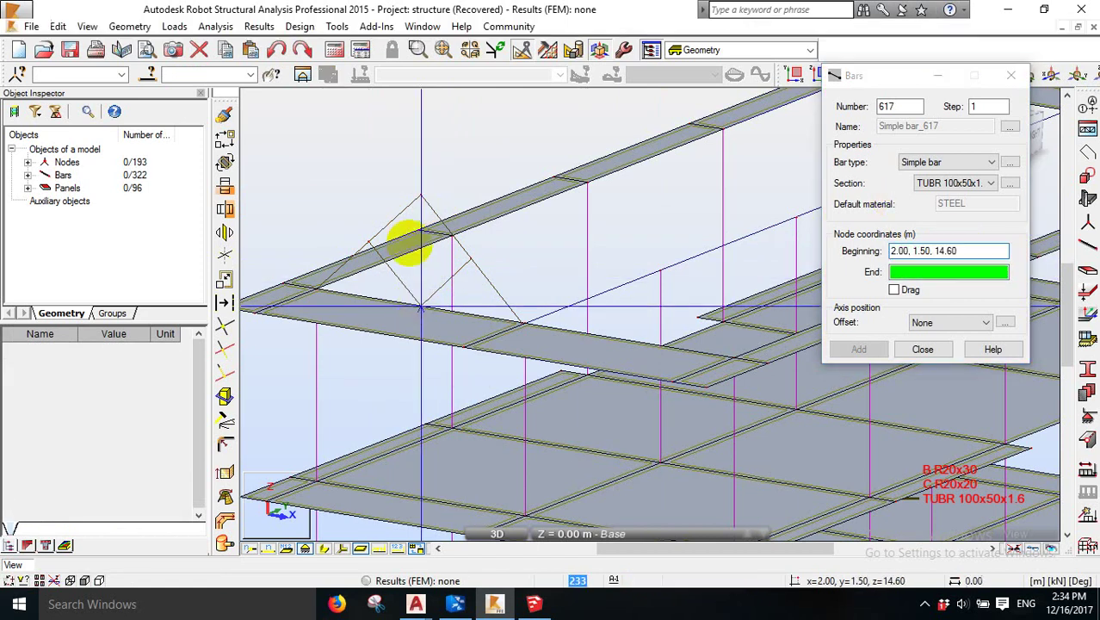
pyautogui.click(420, 203)
# - Copy the truss's two rafters, two web bars and central post four times with the translation vector 0,1,0, one repetition each
pyautogui.rightClick(290, 140)
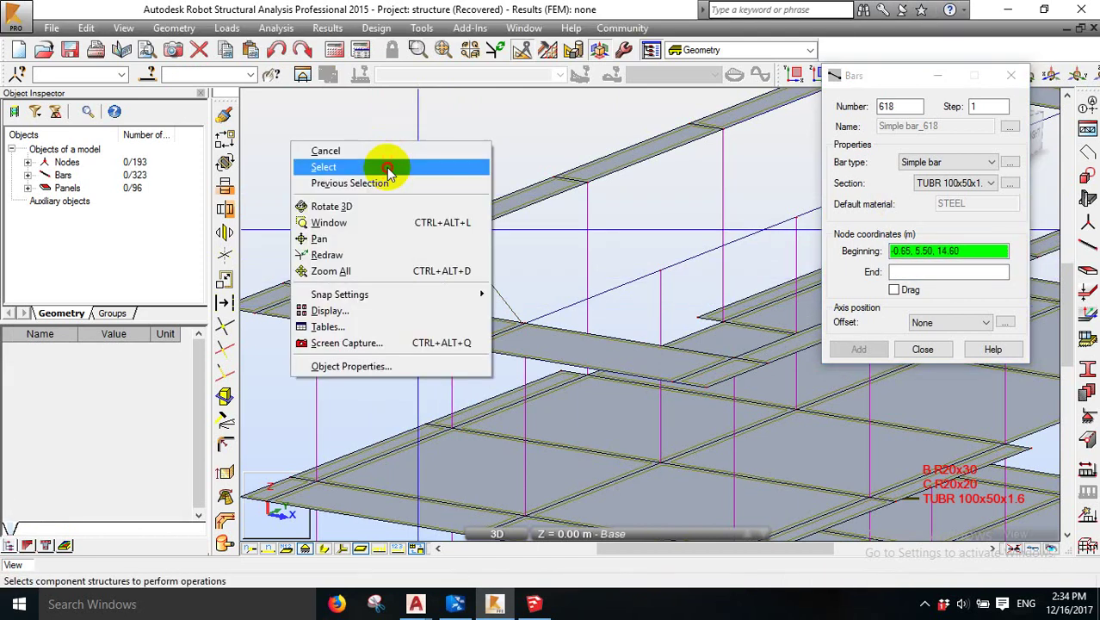
pyautogui.click(381, 167)
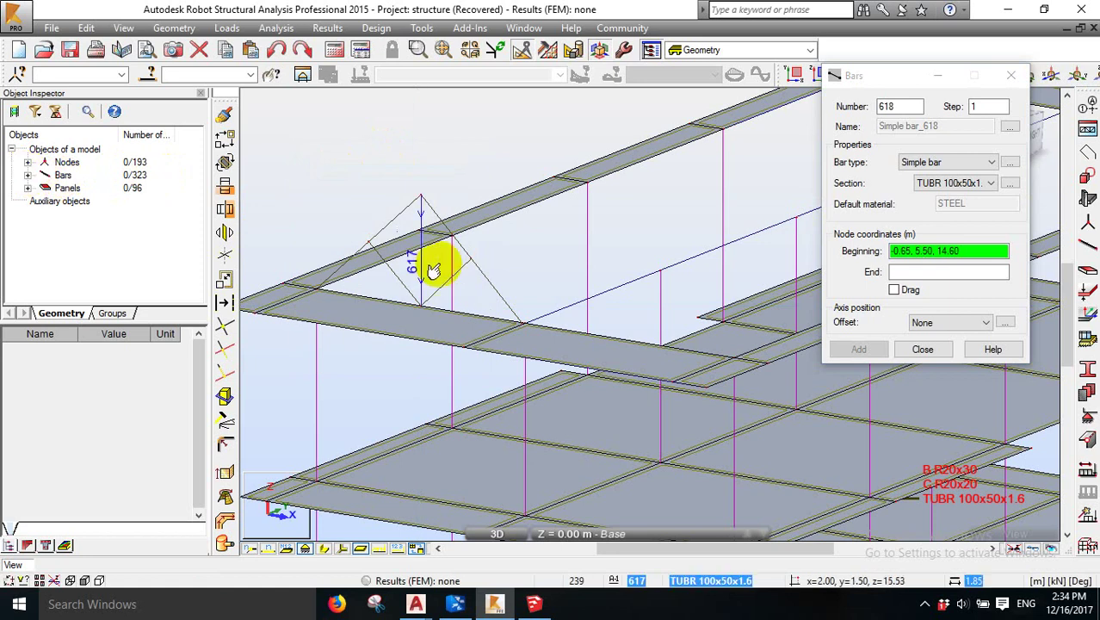
pyautogui.click(419, 286)
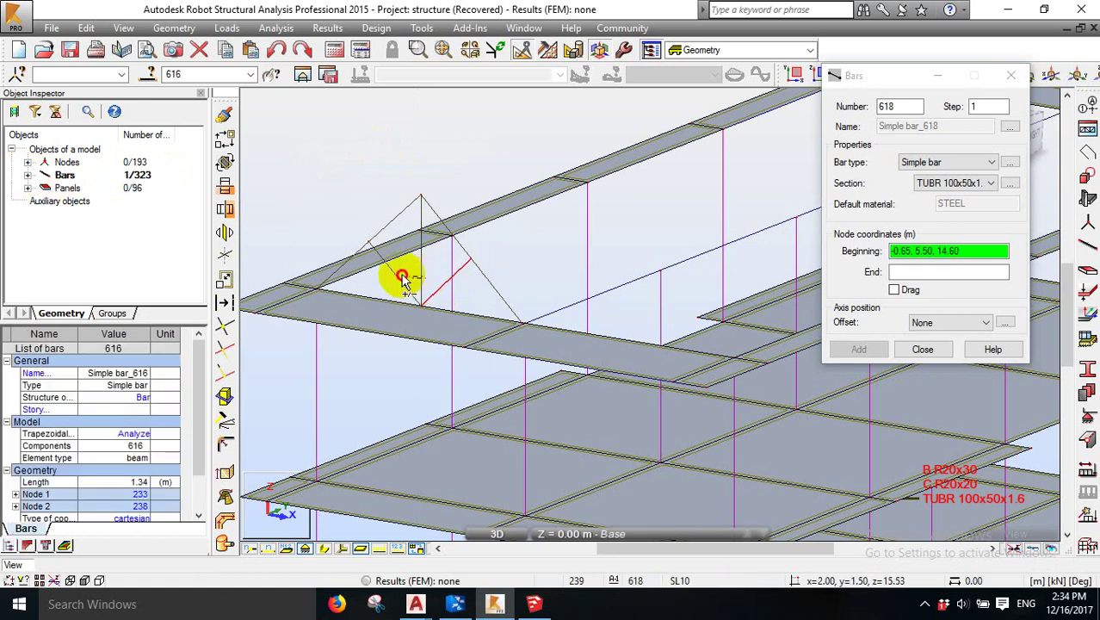
pyautogui.keyDown('ctrl'); pyautogui.click(381, 247); pyautogui.keyUp('ctrl')
pyautogui.keyDown('ctrl'); pyautogui.click(390, 223); pyautogui.keyUp('ctrl')
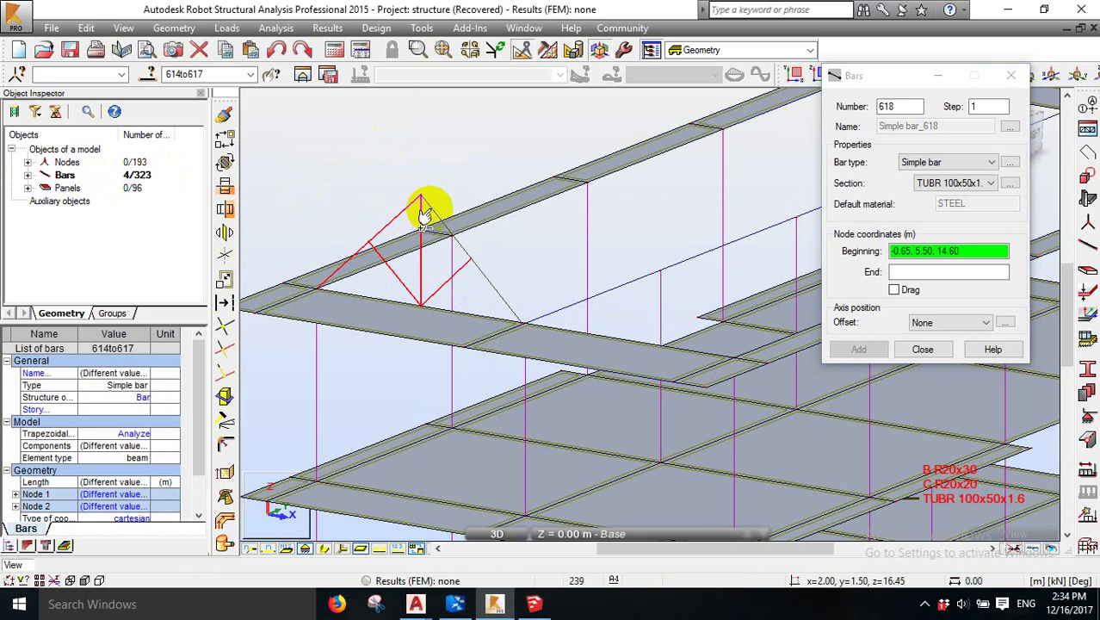
pyautogui.keyDown('ctrl'); pyautogui.click(435, 215); pyautogui.keyUp('ctrl')
pyautogui.rightClick(395, 138)
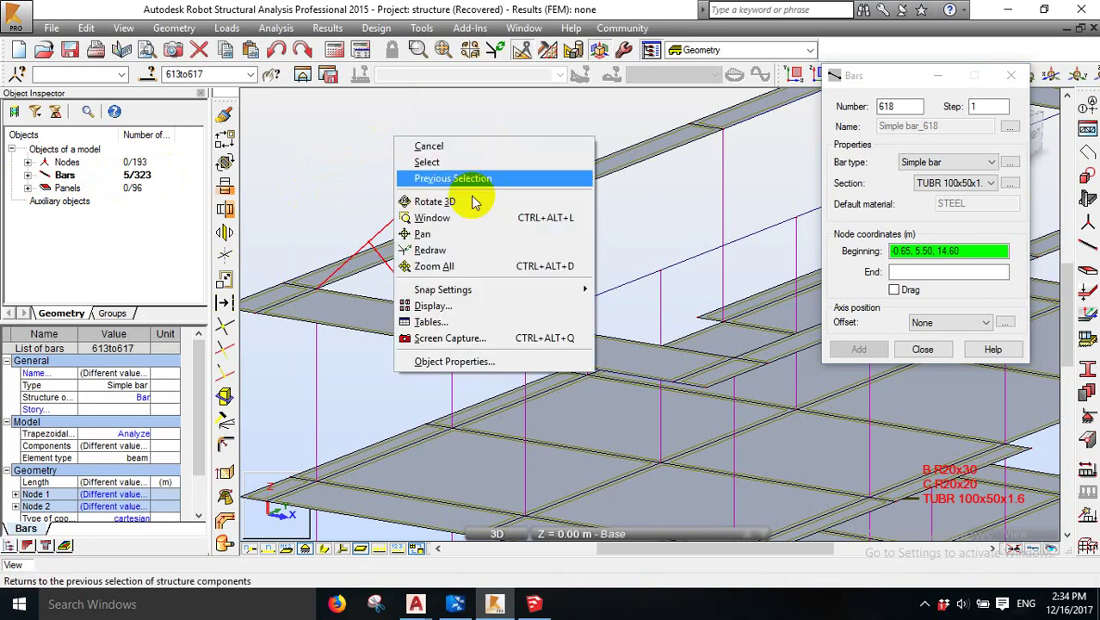
pyautogui.click(434, 201)
pyautogui.moveTo(470, 215); pyautogui.dragTo(521, 288)
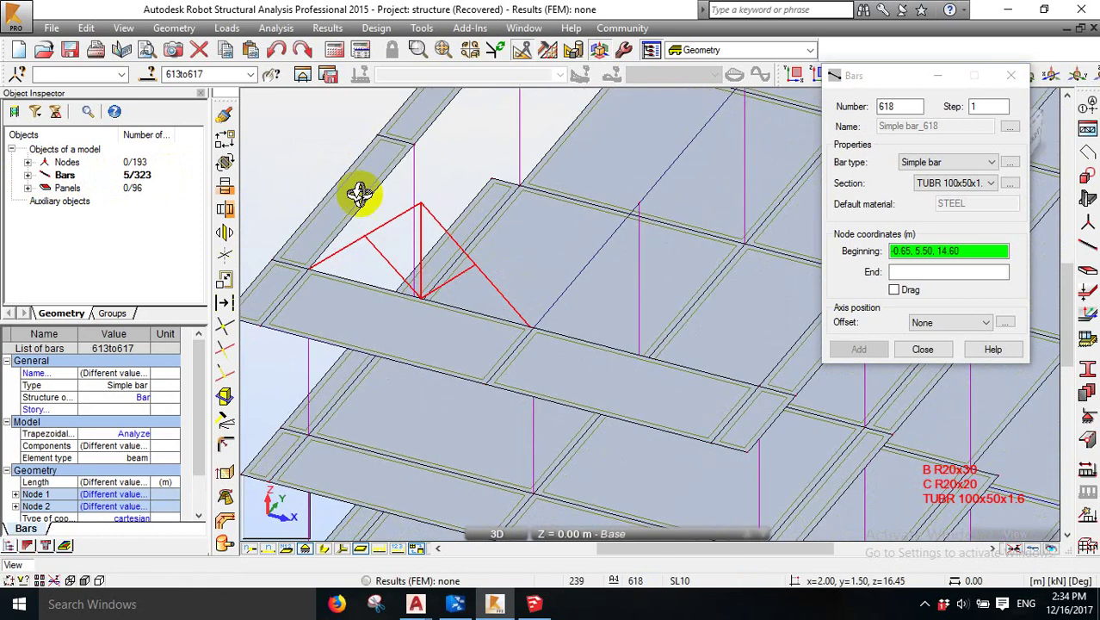
pyautogui.click(229, 146)
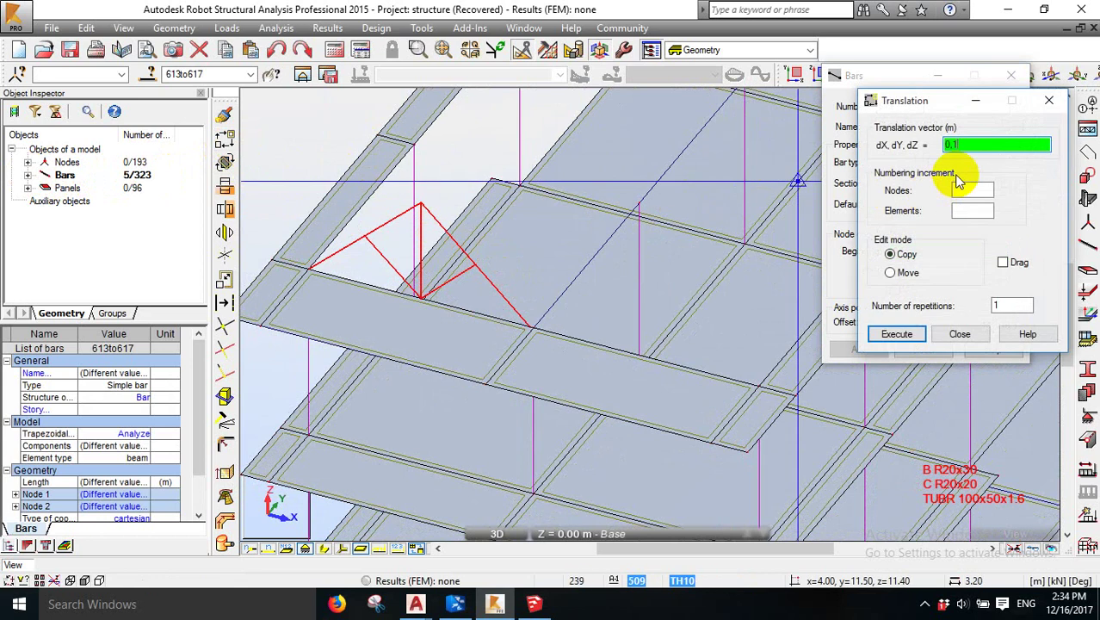
pyautogui.press('Return')
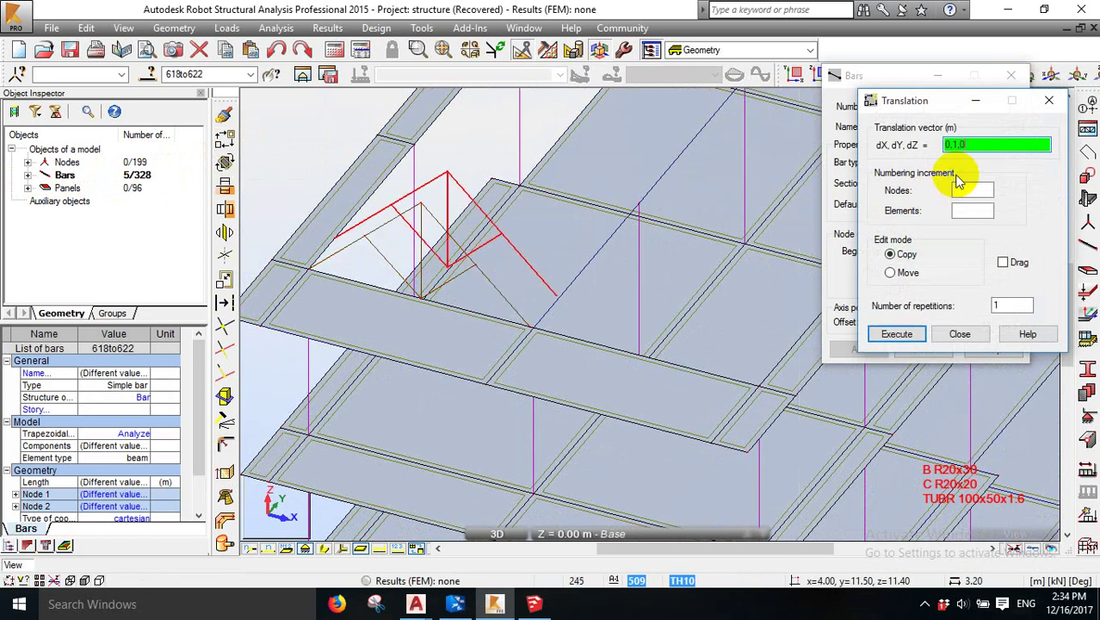
pyautogui.press('Return')
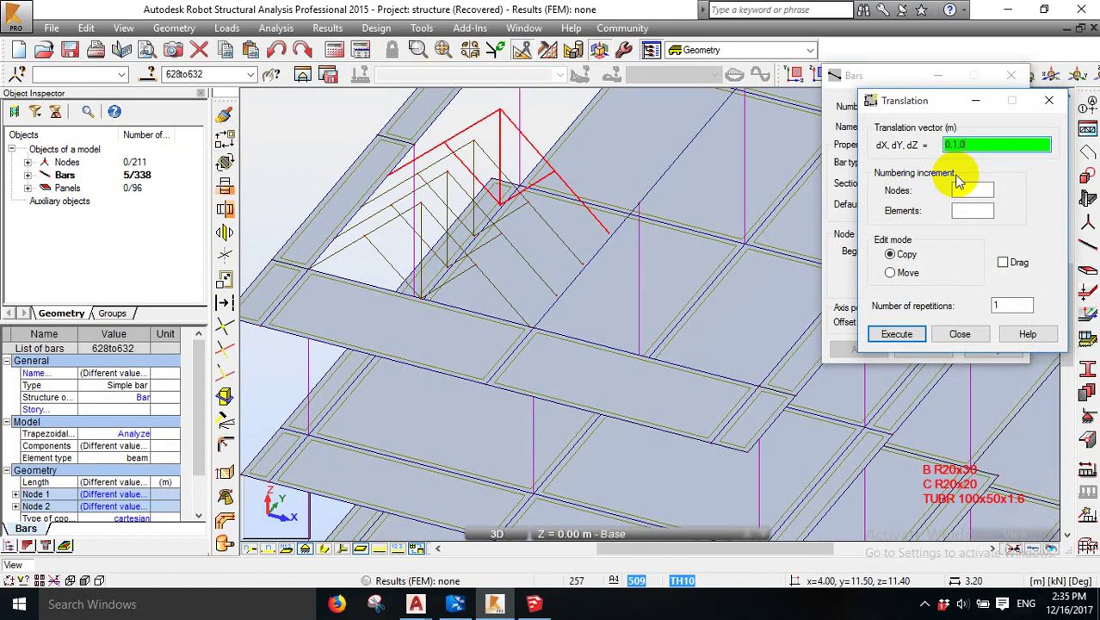
pyautogui.press('Return')
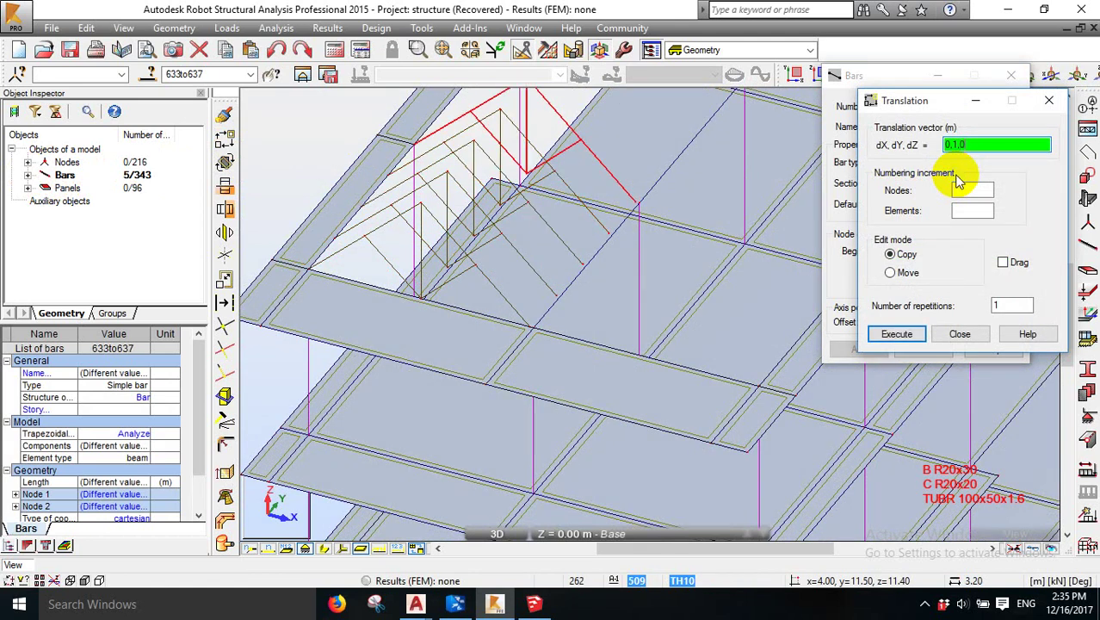
# - Examine from several directions how the copied trusses' rafter ends meet the concrete edge beam
pyautogui.rightClick(521, 174)
pyautogui.click(508, 240)
pyautogui.moveTo(576, 267); pyautogui.dragTo(492, 253)
pyautogui.rightClick(507, 191)
pyautogui.click(489, 203)
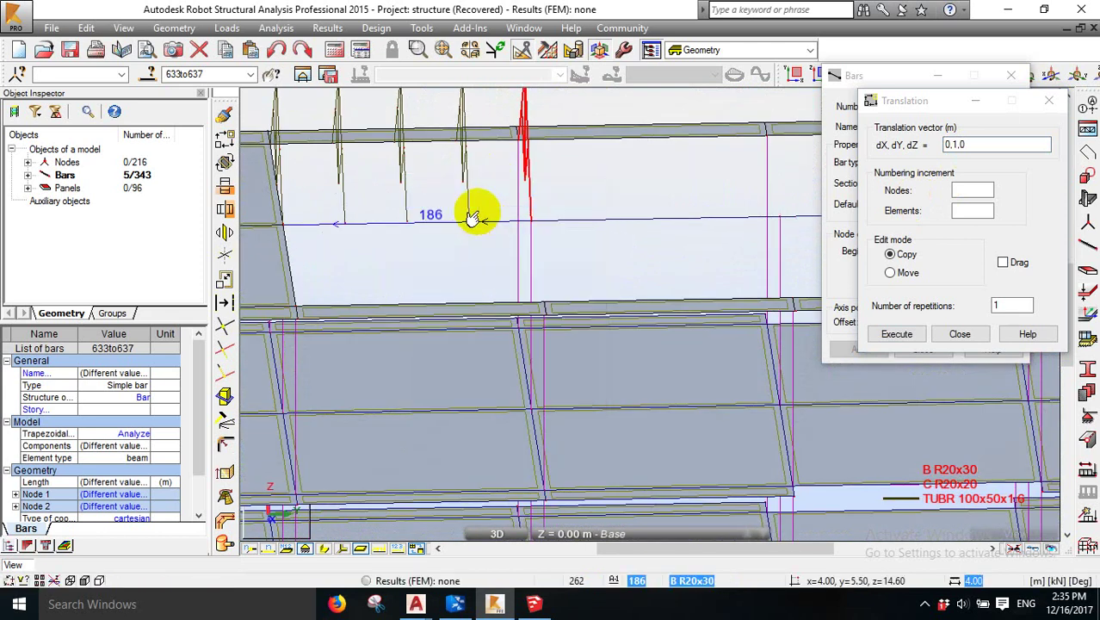
pyautogui.rightClick(417, 155)
pyautogui.click(406, 214)
pyautogui.moveTo(376, 228); pyautogui.dragTo(419, 246)
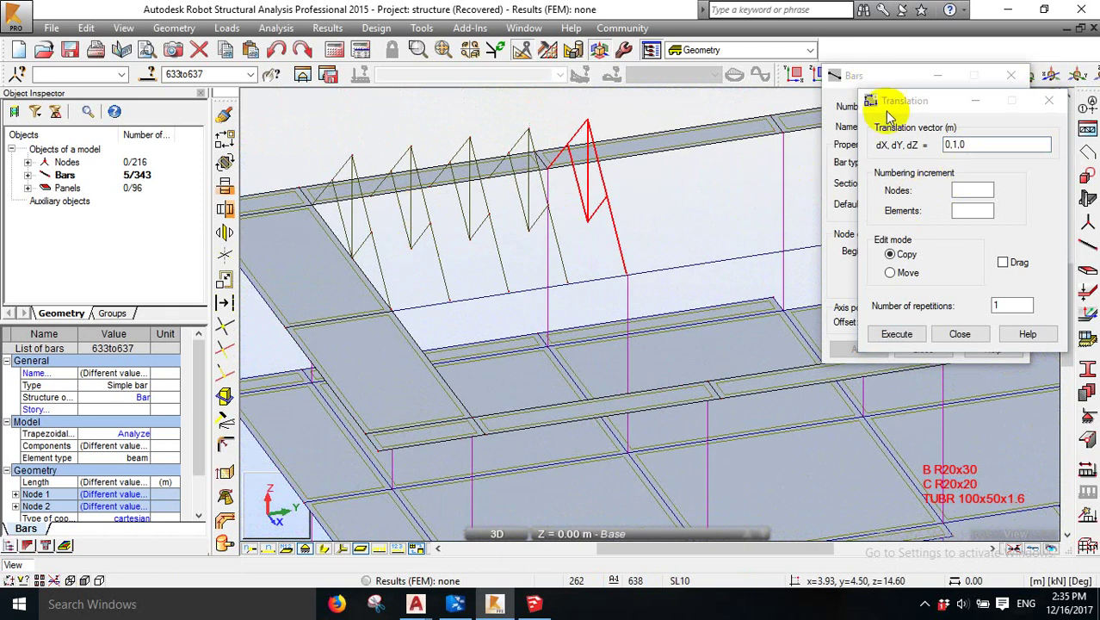
# - Draw TUBR 100x50x1.6 bottom chord bars for the trusses at y = 2.50 and 3.50, from x = 0.00 to x = 3.93 at z = 14.60
pyautogui.click(881, 83)
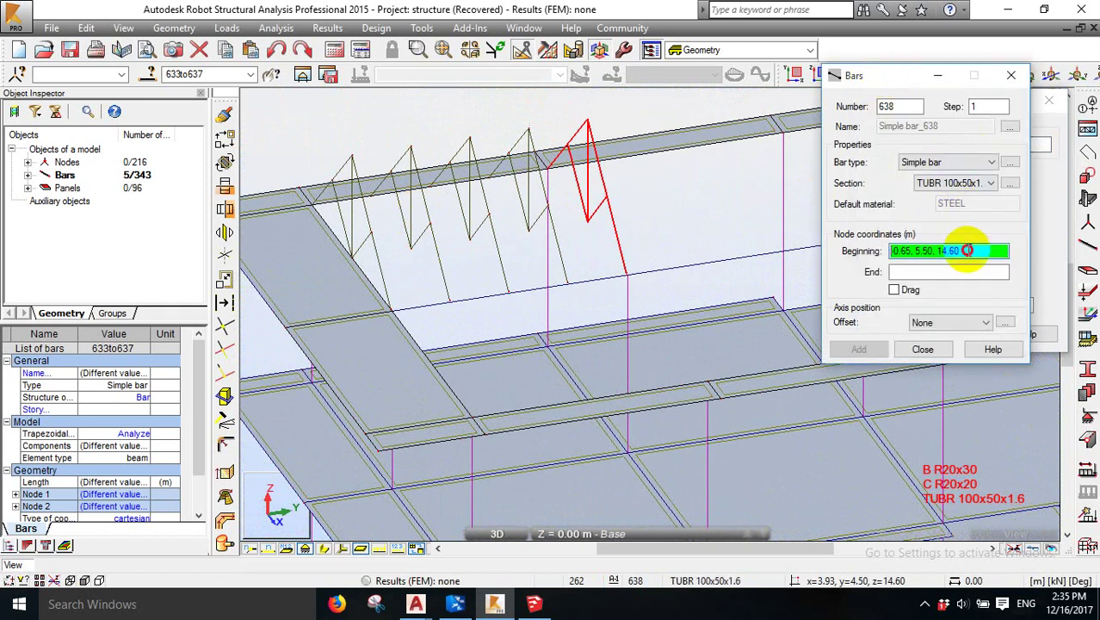
pyautogui.click(367, 196)
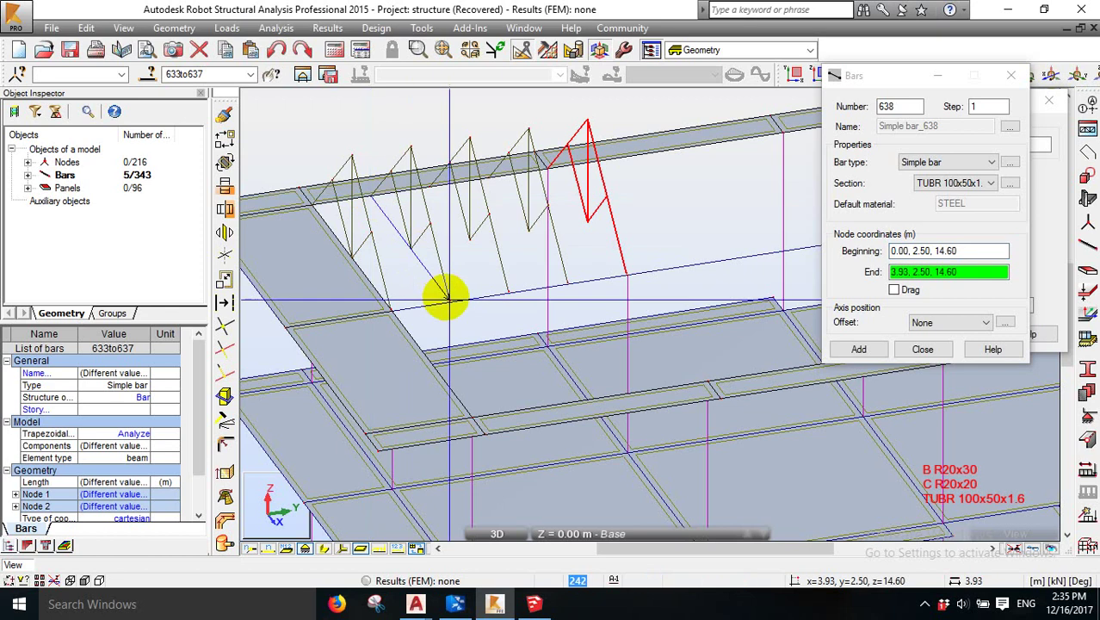
pyautogui.click(445, 297)
pyautogui.click(434, 191)
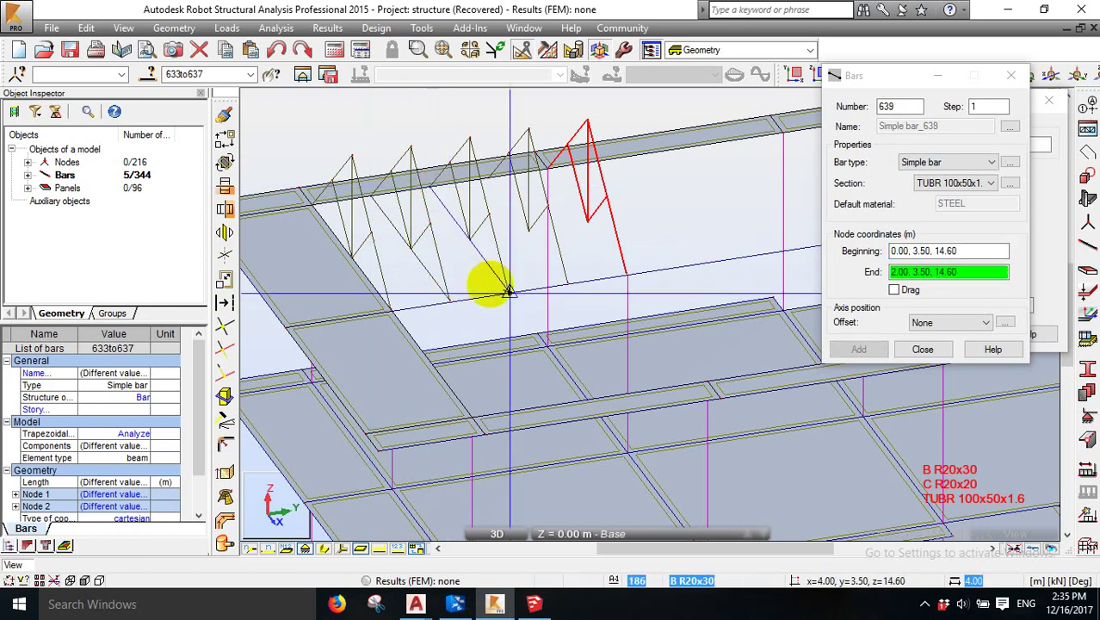
pyautogui.click(501, 289)
pyautogui.rightClick(482, 231)
pyautogui.click(496, 254)
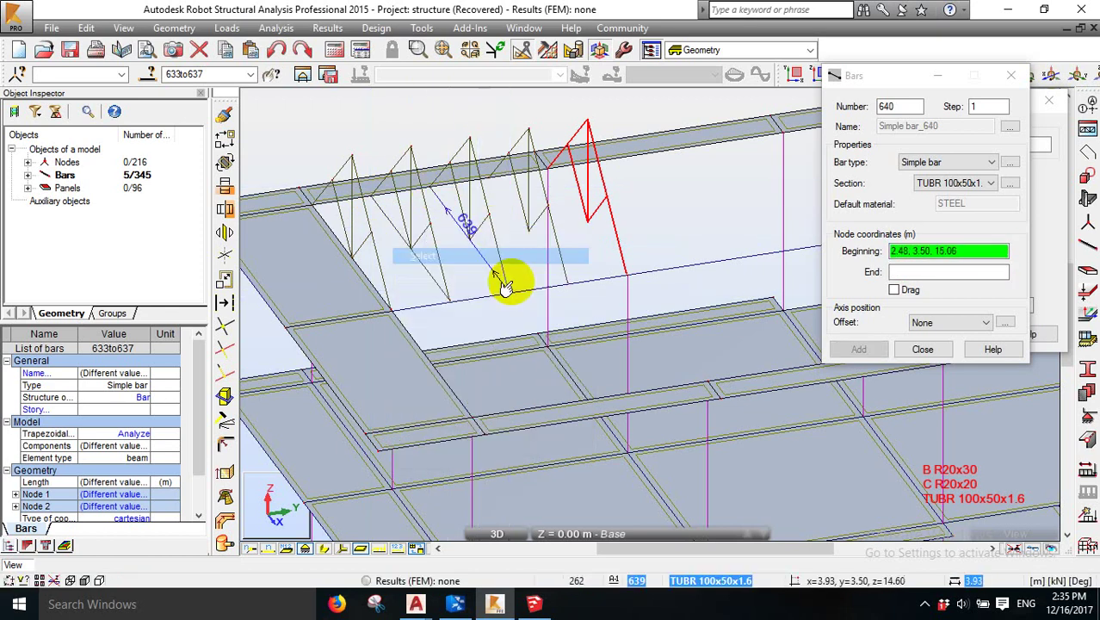
# - Delete the rafters and web bars on the +X side of all five trusses, leaving the central posts and the other half
pyautogui.scroll(3, 517, 305)
pyautogui.scroll(-2, 523, 322)
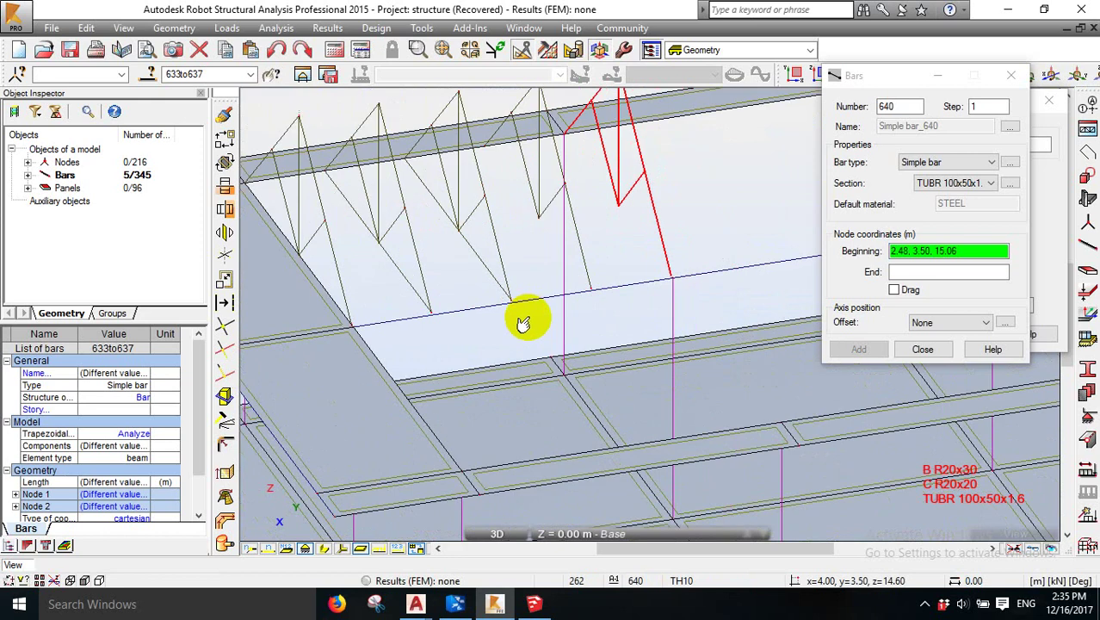
pyautogui.scroll(4, 348, 327)
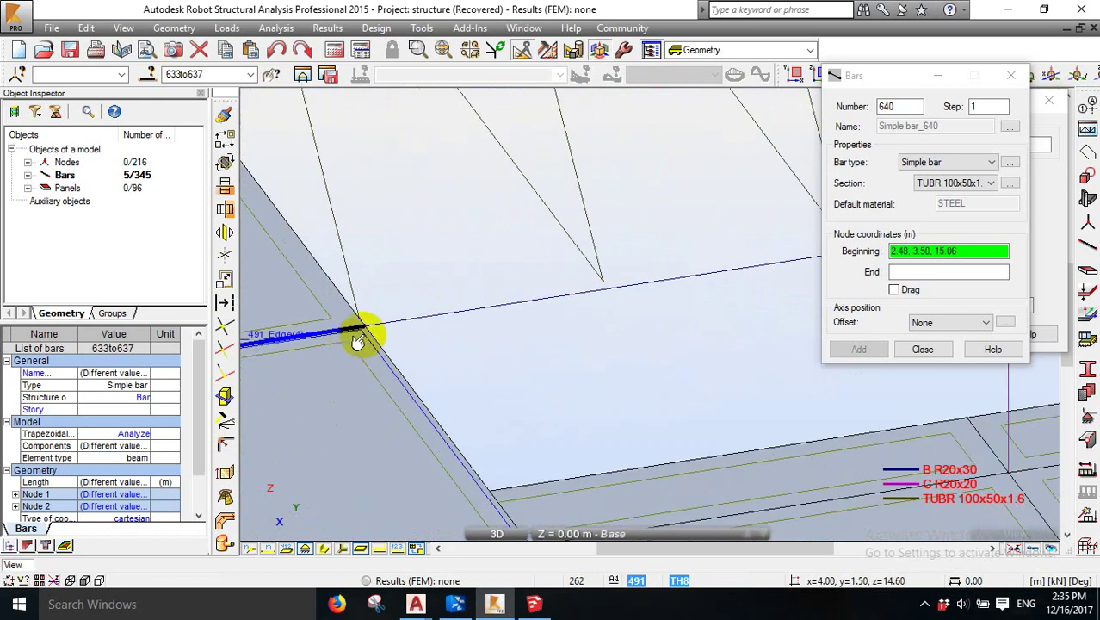
pyautogui.rightClick(290, 210)
pyautogui.click(411, 278)
pyautogui.moveTo(413, 284); pyautogui.dragTo(717, 312)
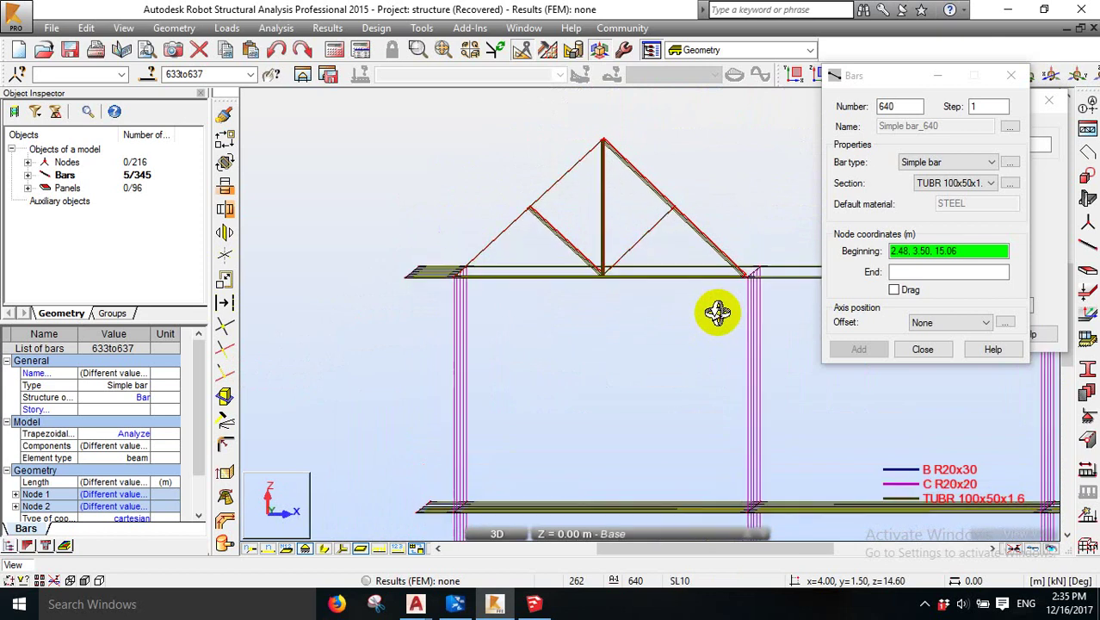
pyautogui.rightClick(708, 211)
pyautogui.click(708, 225)
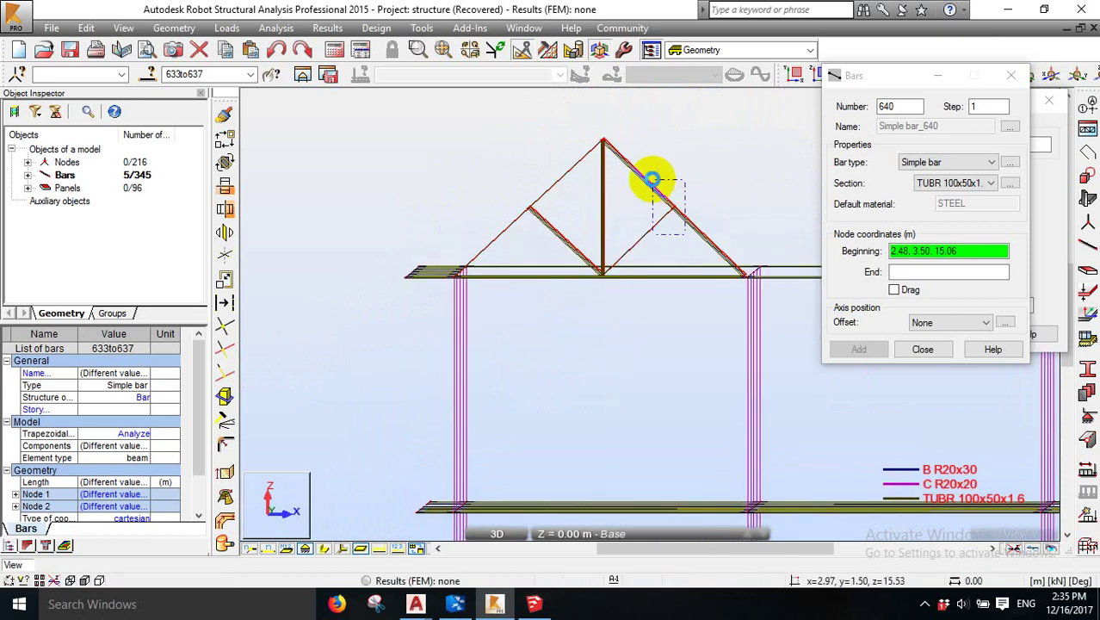
pyautogui.click(652, 179)
pyautogui.press('Delete')
# - Draw a TUBR 100x50x1.6 rafter on the first truss from its apex 2.00, 1.50, 16.45 to 4.00, 1.50, 14.60
pyautogui.rightClick(693, 207)
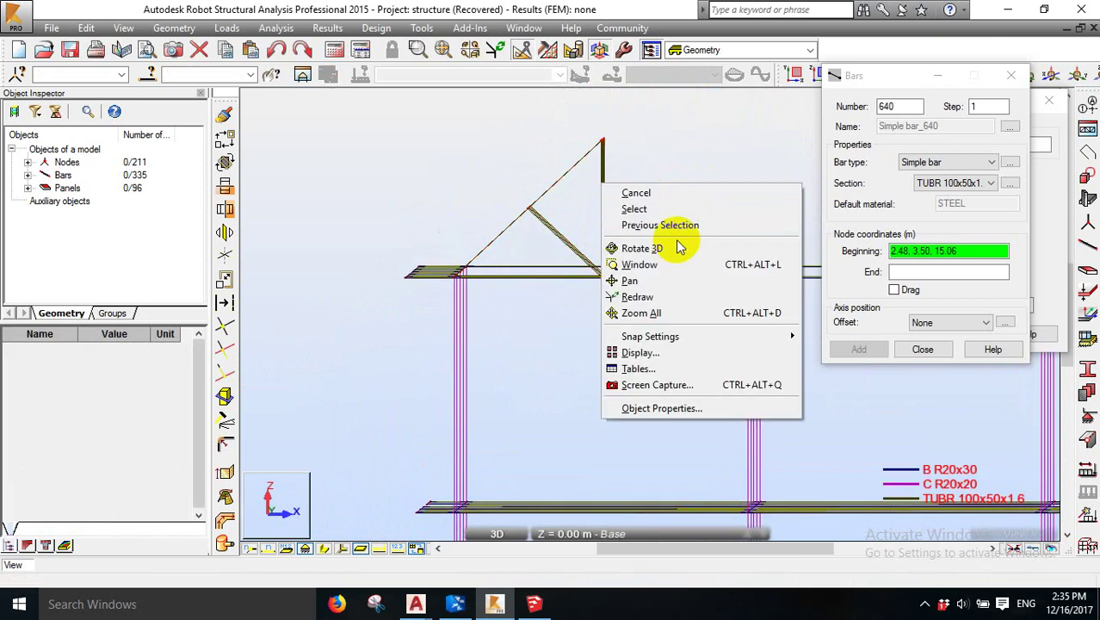
pyautogui.click(673, 247)
pyautogui.moveTo(674, 250); pyautogui.dragTo(621, 297)
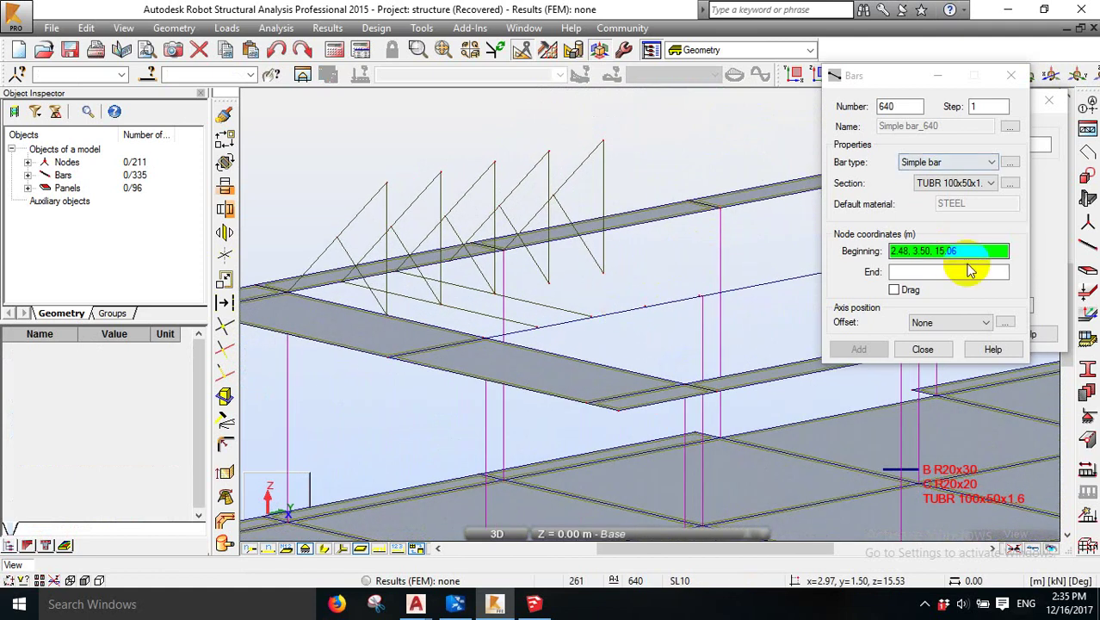
pyautogui.click(388, 184)
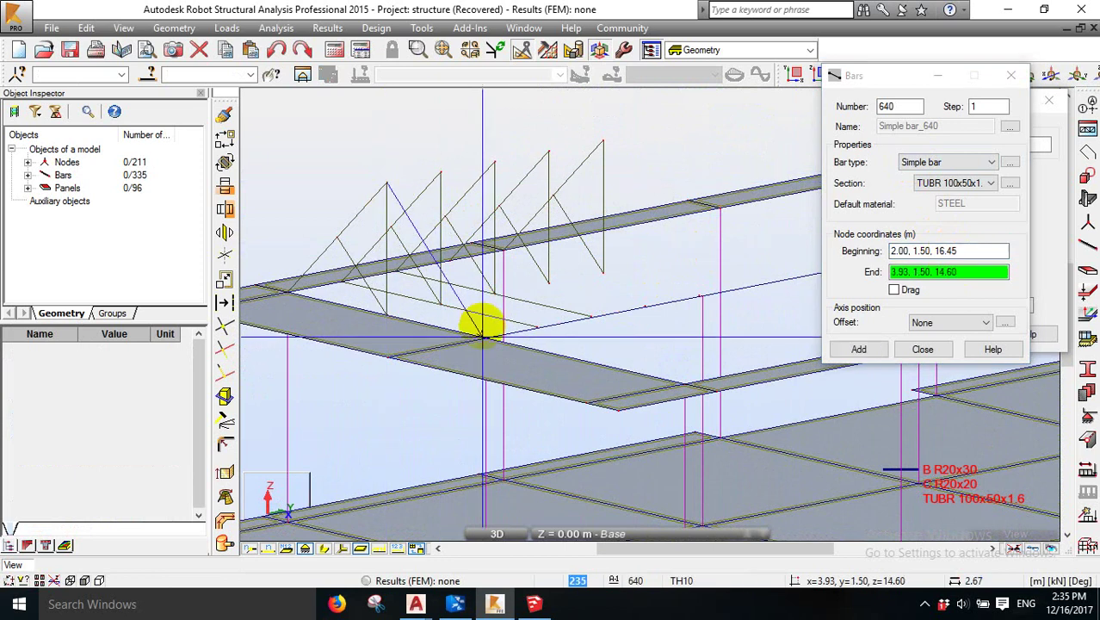
pyautogui.scroll(5, 490, 324)
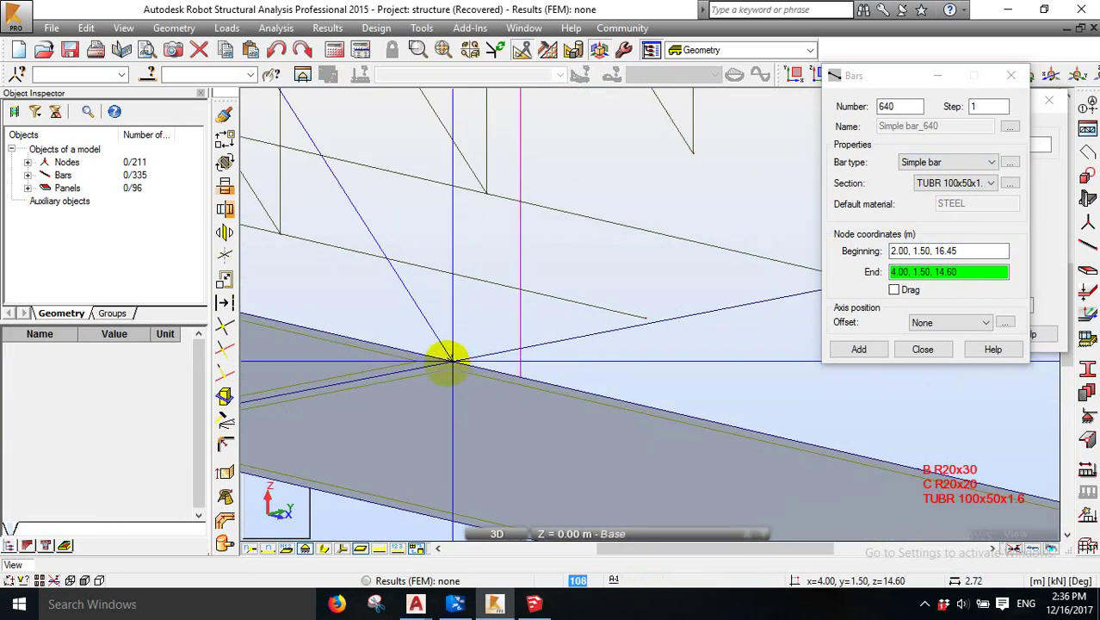
pyautogui.click(448, 360)
pyautogui.scroll(-3, 491, 375)
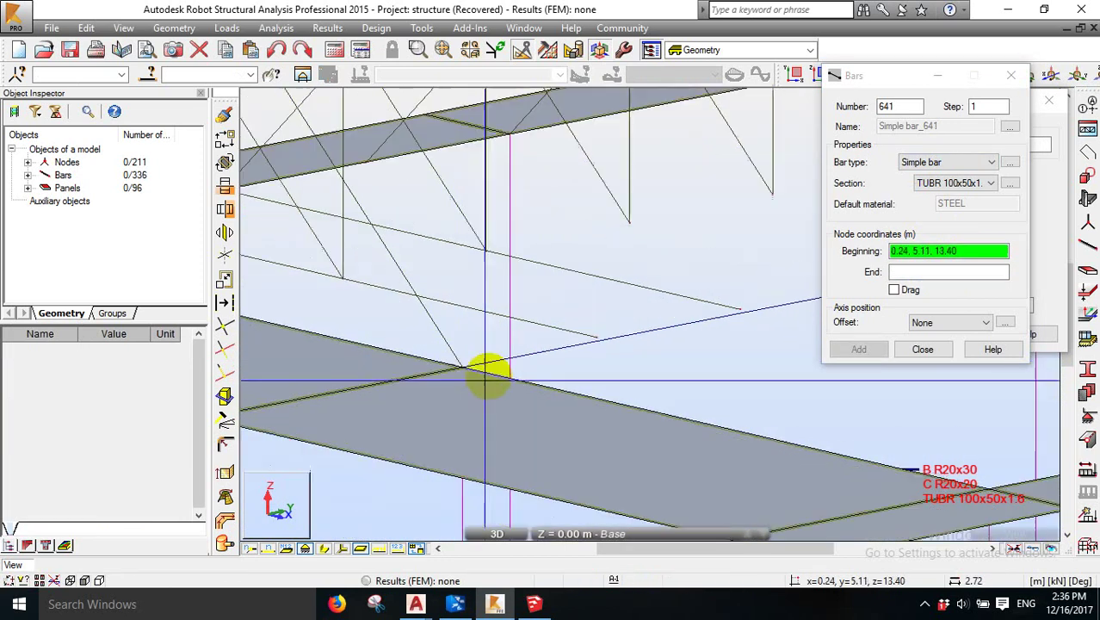
pyautogui.rightClick(426, 253)
pyautogui.click(456, 297)
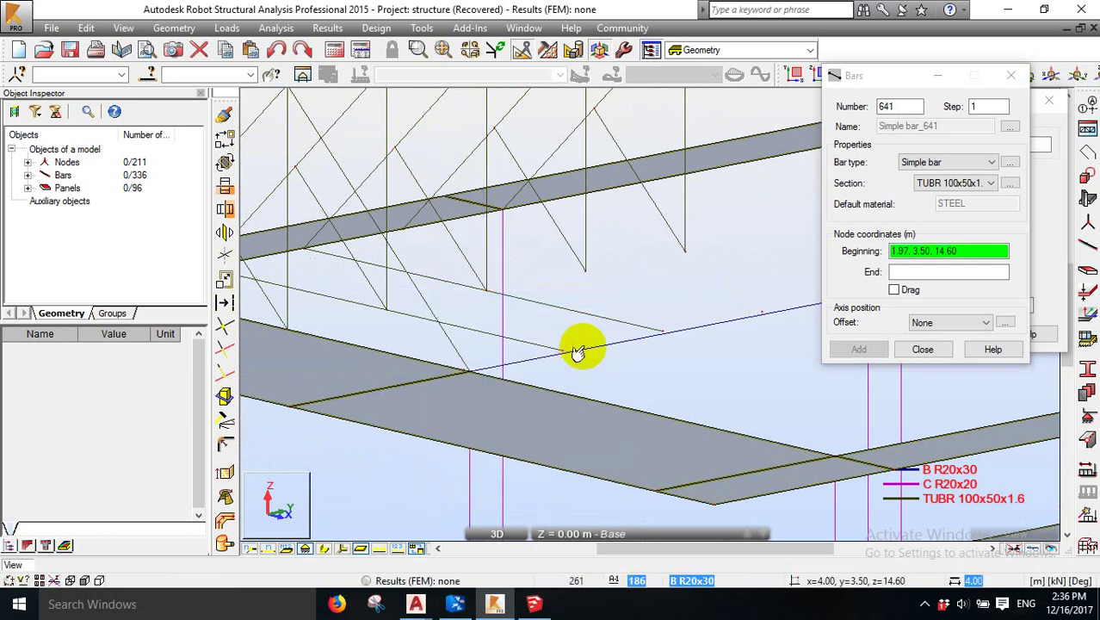
# - Extend the ends of the bottom chord bars at y = 2.50 and 3.50 to the concrete edge beam 186
pyautogui.click(584, 349)
pyautogui.keyDown('shift'); pyautogui.moveTo(442, 312); pyautogui.dragTo(823, 221, button='middle'); pyautogui.keyUp('shift')
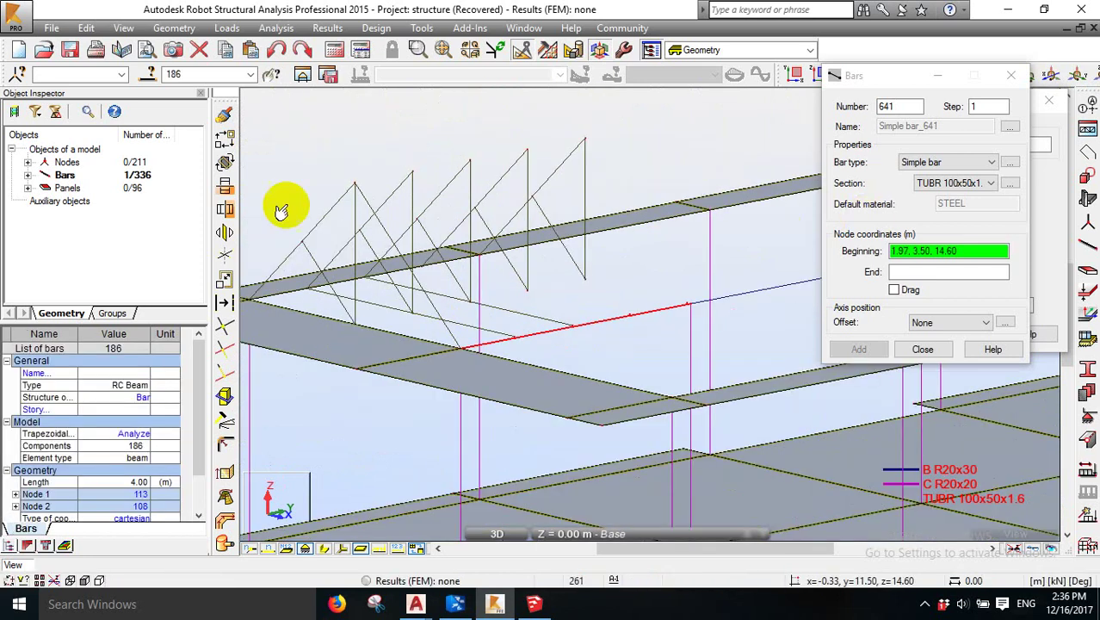
pyautogui.click(226, 372)
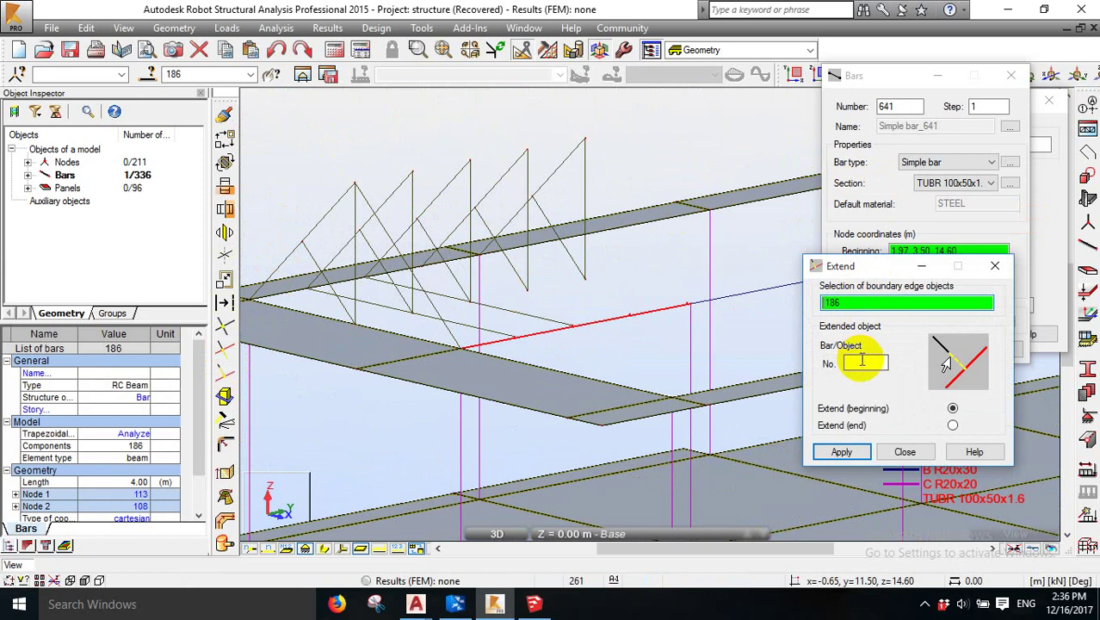
pyautogui.click(528, 324)
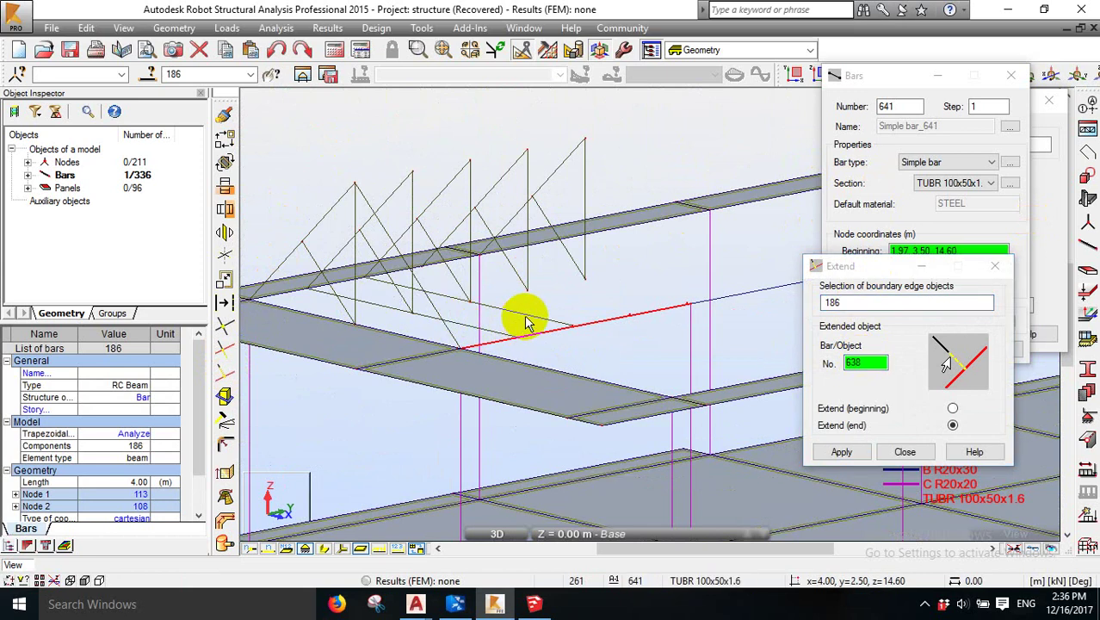
pyautogui.rightClick(613, 271)
pyautogui.click(626, 277)
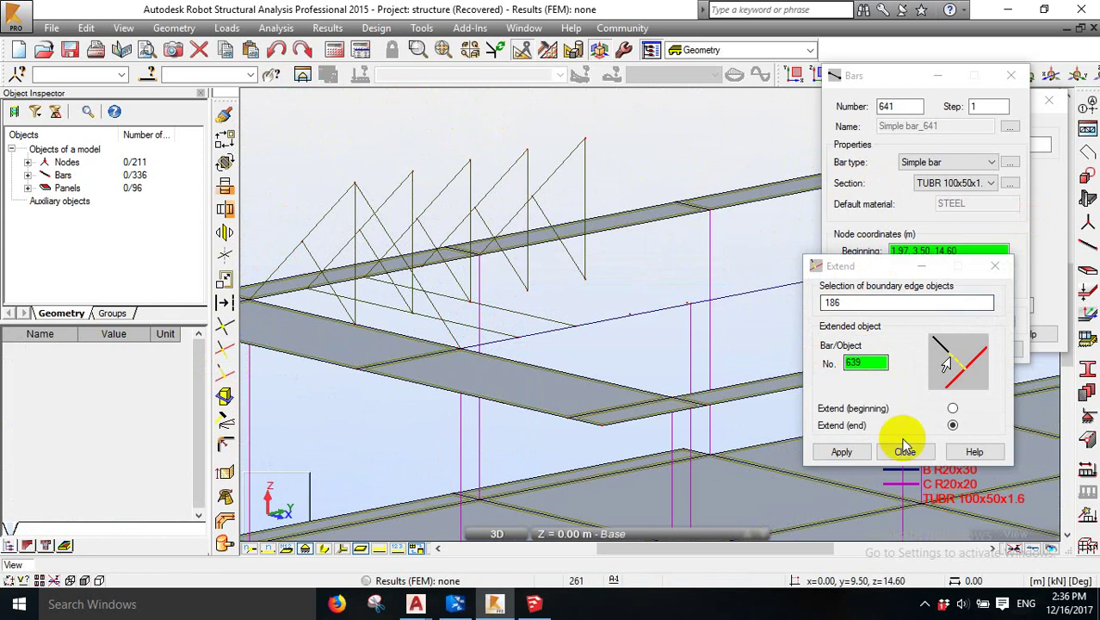
# - Delete the loose nodes left along the concrete edge beam near y = 4.50 and 5.50
pyautogui.click(677, 334)
pyautogui.moveTo(706, 342); pyautogui.dragTo(695, 338)
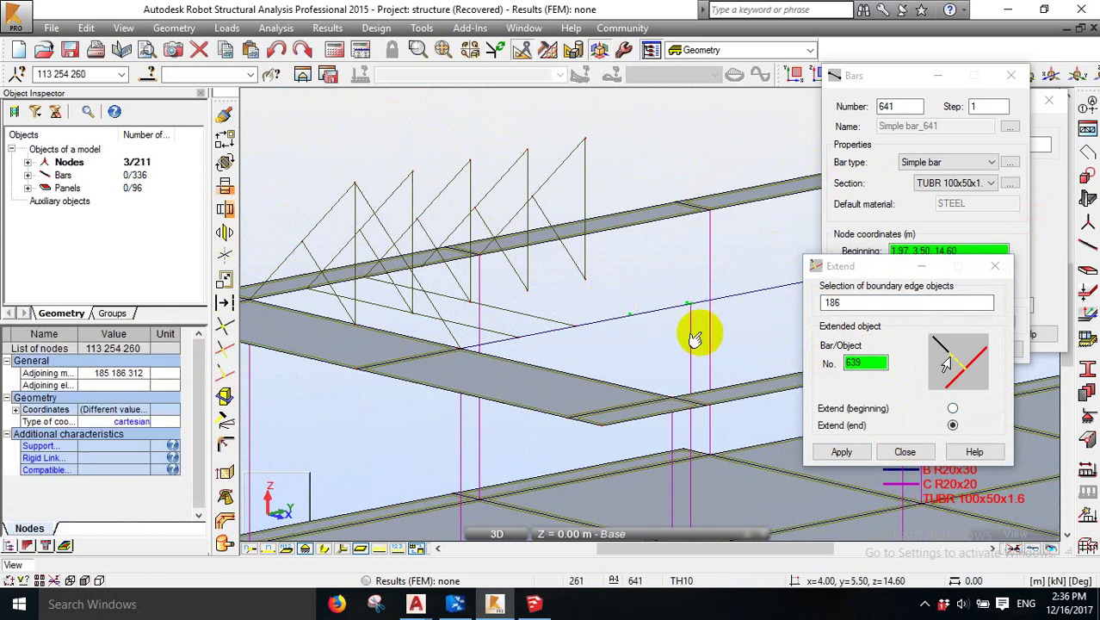
pyautogui.press('Delete')
pyautogui.click(442, 348)
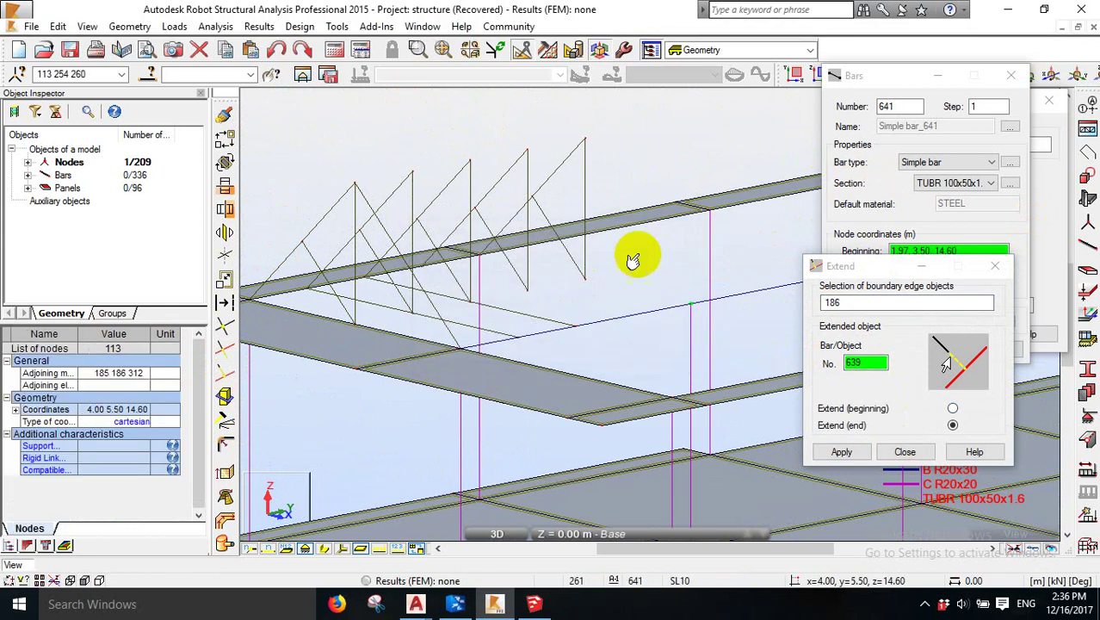
pyautogui.rightClick(321, 133)
pyautogui.click(433, 200)
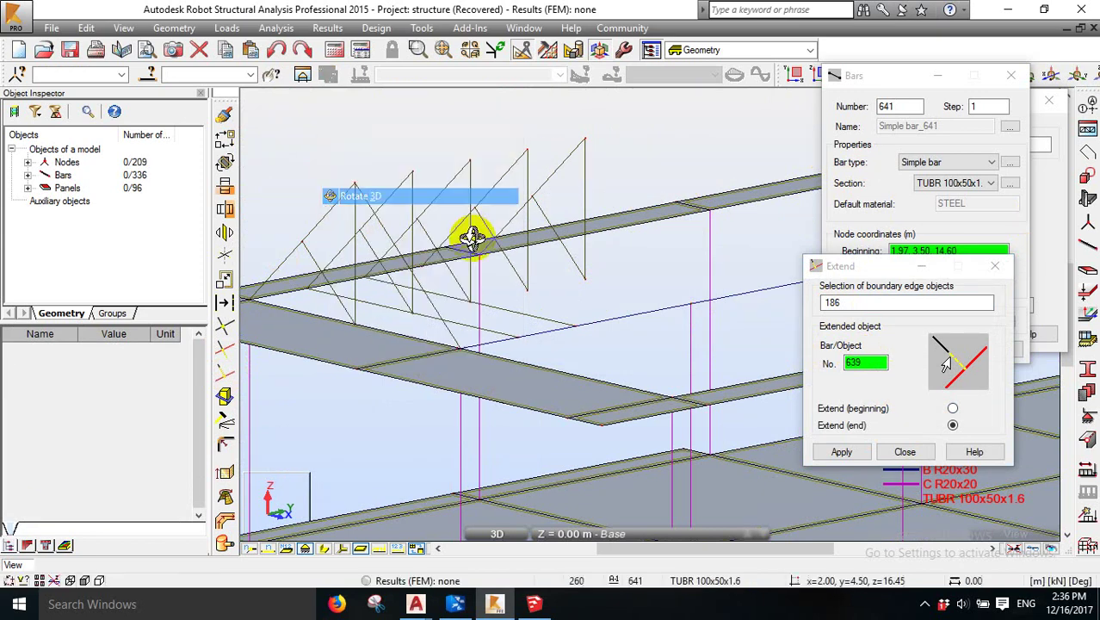
pyautogui.moveTo(466, 233); pyautogui.dragTo(445, 245)
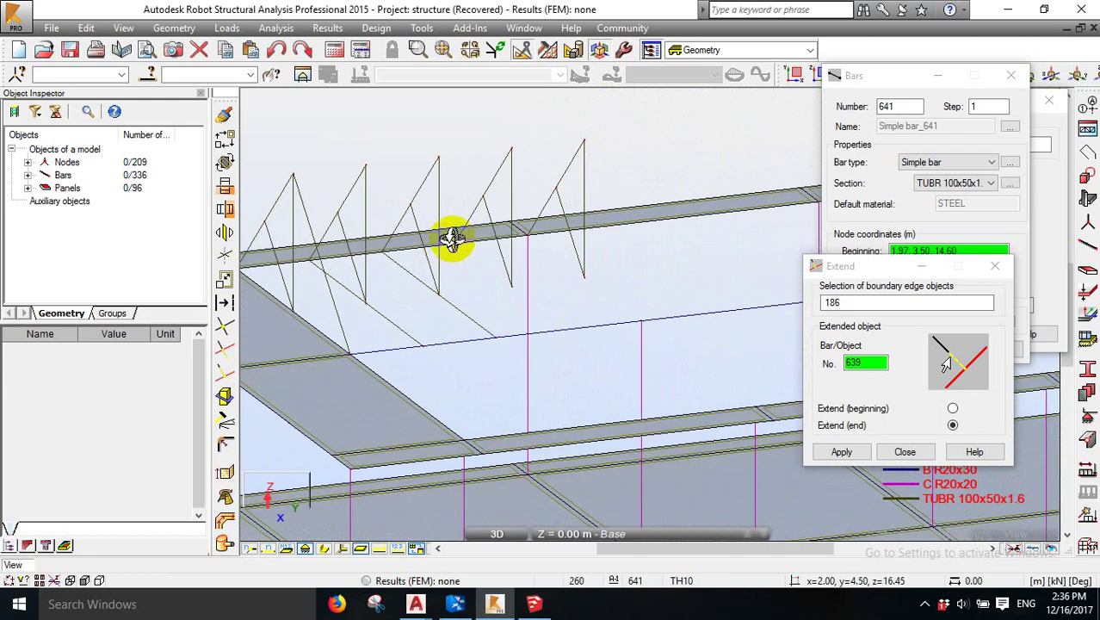
pyautogui.moveTo(411, 209); pyautogui.dragTo(392, 179)
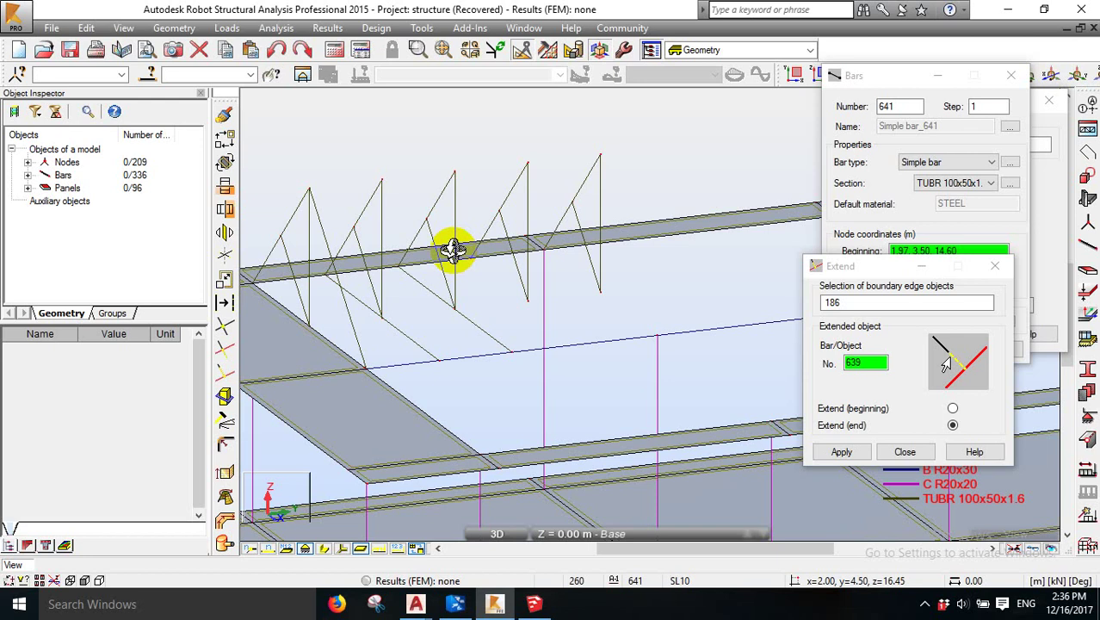
pyautogui.moveTo(454, 250); pyautogui.dragTo(855, 521)
pyautogui.click(925, 603)
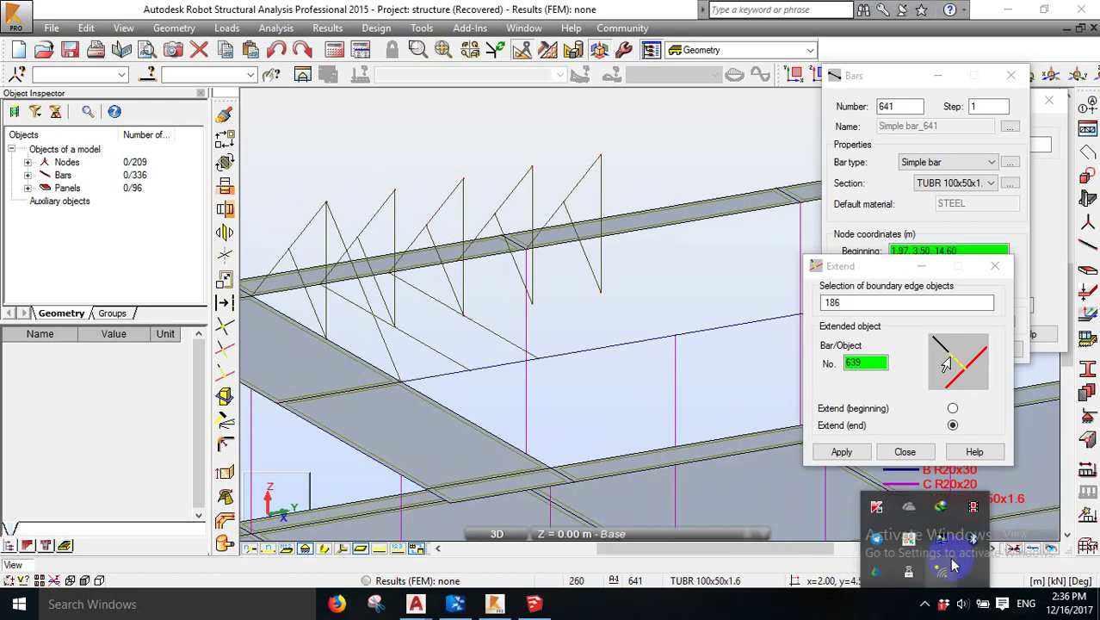
pyautogui.click(953, 563)
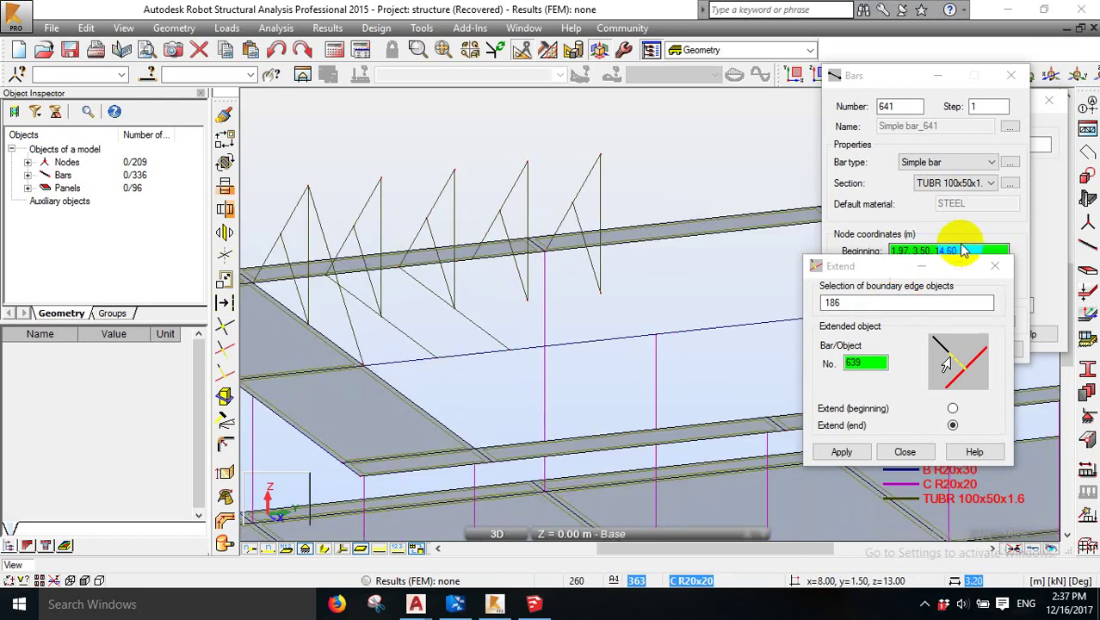
# - Draw TUBR 100x50x1.6 rafters from the apexes at x = 2.00, z = 16.45 to x = 4.00, z = 14.60 on the y = 2.50 and 3.50 trusses
pyautogui.click(964, 250)
pyautogui.click(381, 179)
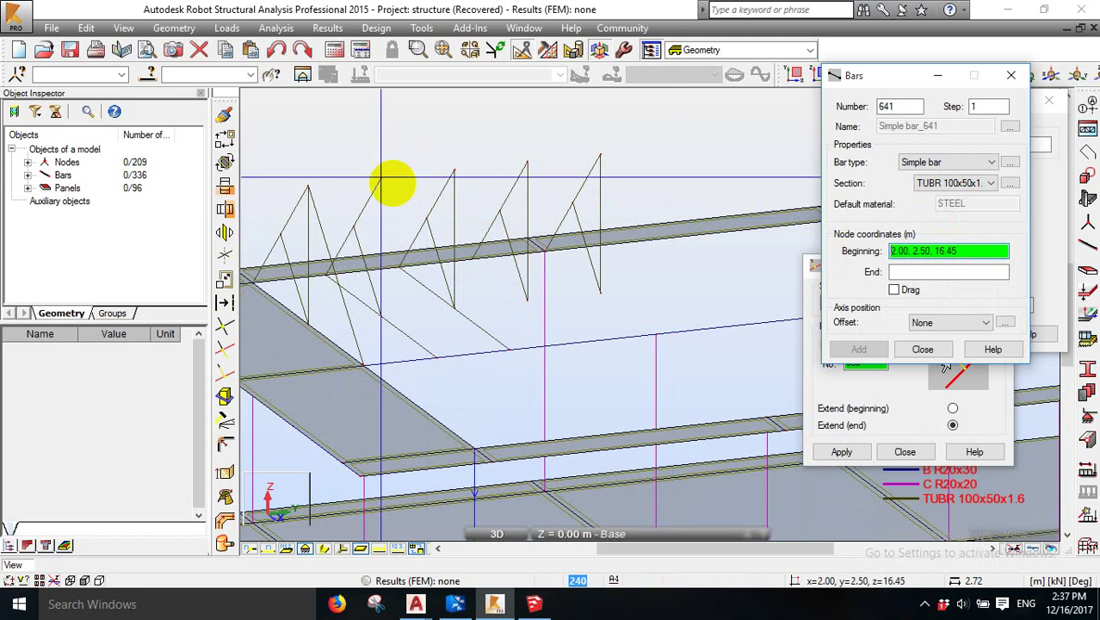
pyautogui.click(439, 354)
pyautogui.click(460, 178)
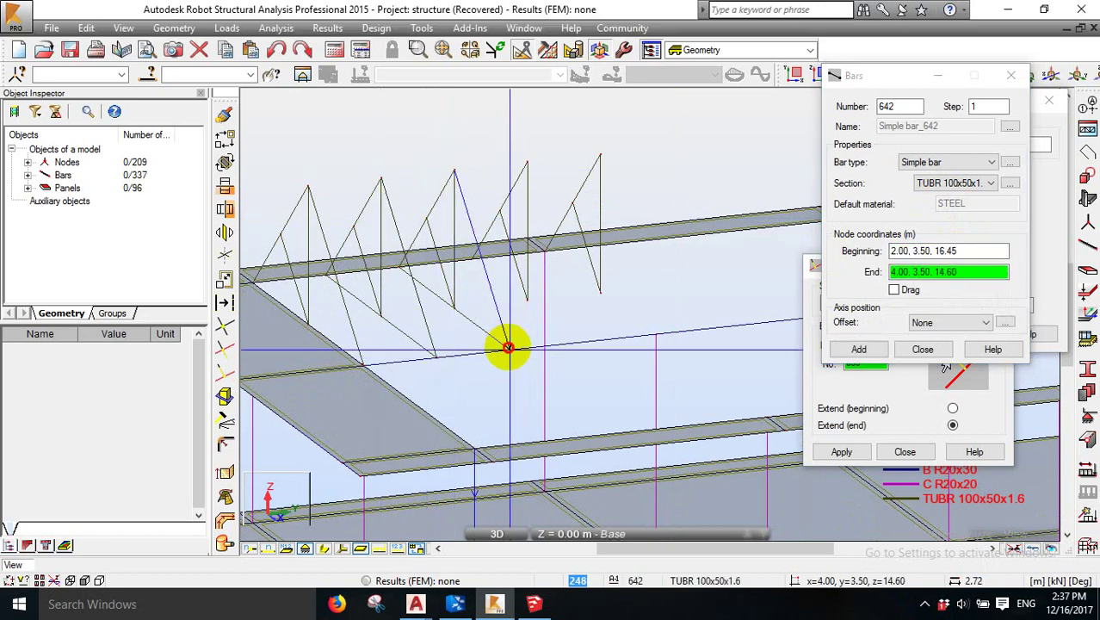
pyautogui.click(508, 345)
# - Add TUBR 100x50x1.6 web bars between the post bases and the midpoints of the new rafters on the y = 3.50, 2.50 and 1.50 trusses
pyautogui.click(482, 274)
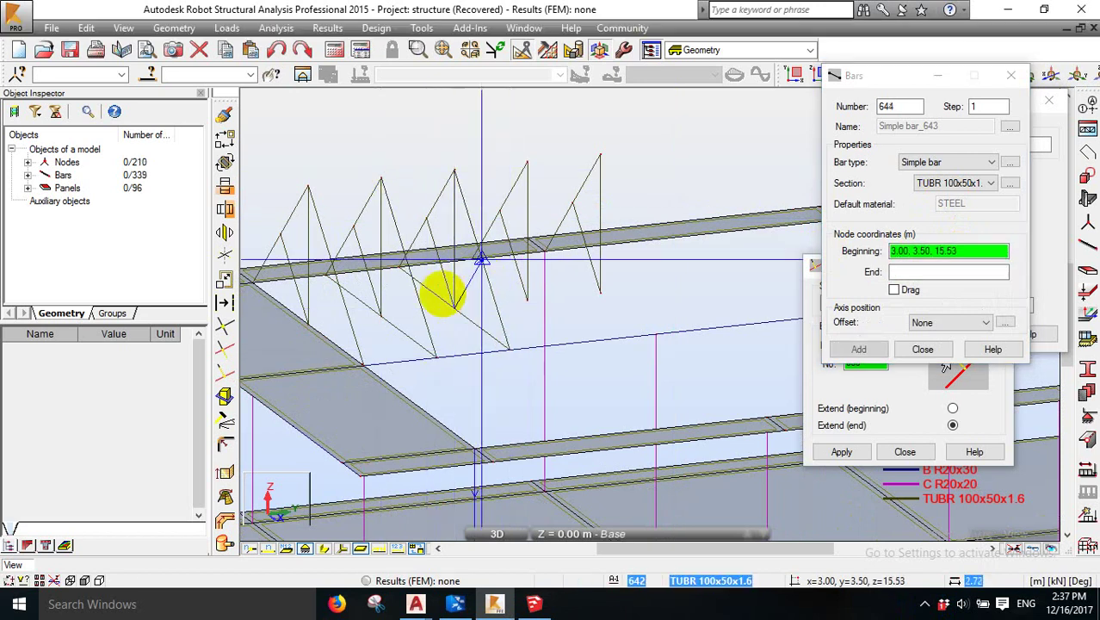
pyautogui.click(381, 307)
pyautogui.click(414, 274)
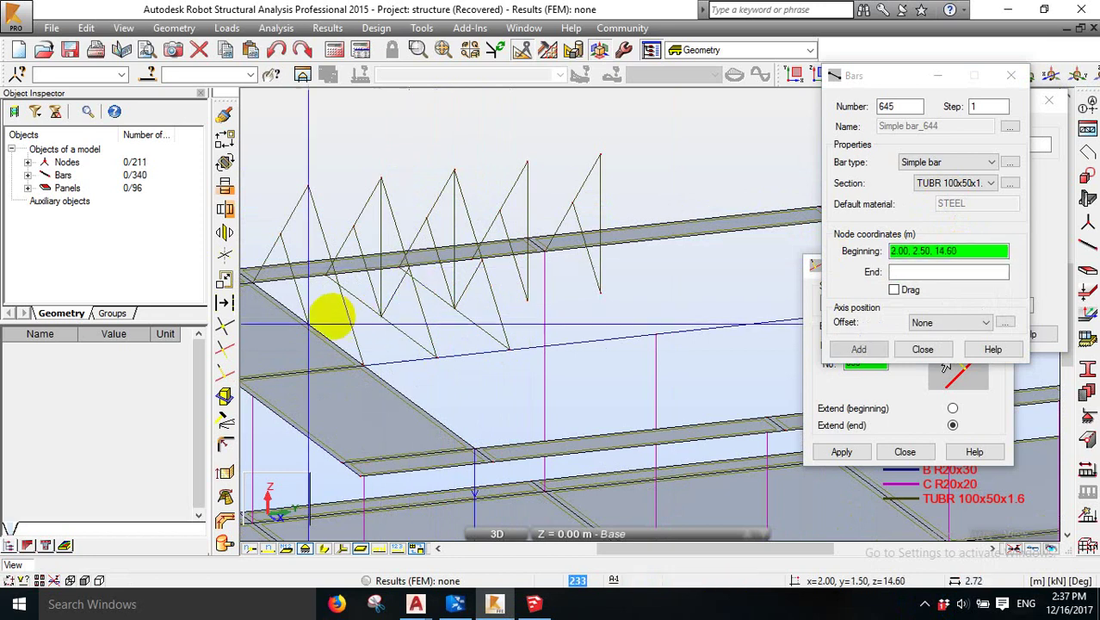
pyautogui.click(316, 320)
pyautogui.click(376, 170)
# - Copy the y = 3.50 truss's bottom chord, x = 4.00 side rafter and web bar by 0.00, 1.00, 0.00 to y = 4.50 and 5.50
pyautogui.rightClick(290, 164)
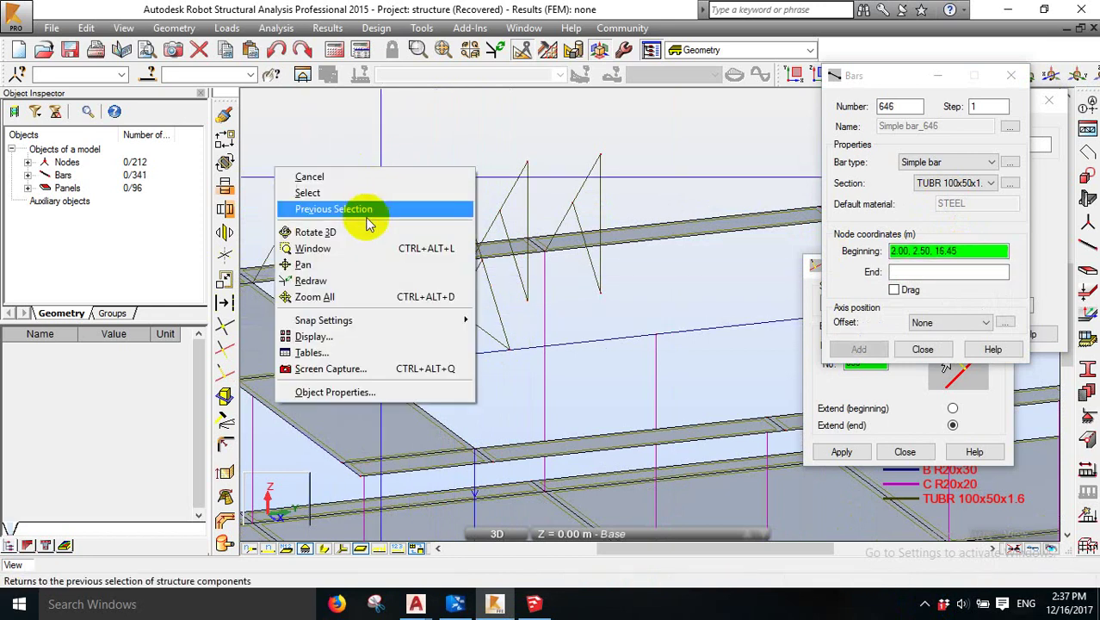
pyautogui.click(316, 233)
pyautogui.moveTo(525, 265); pyautogui.dragTo(564, 269)
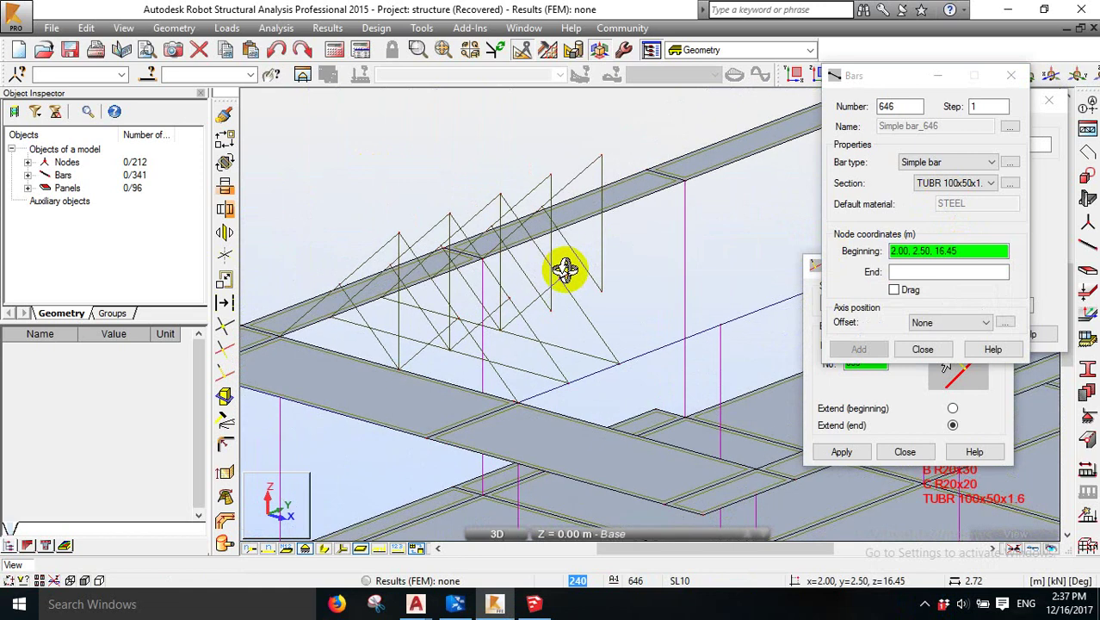
pyautogui.moveTo(630, 271); pyautogui.dragTo(563, 301)
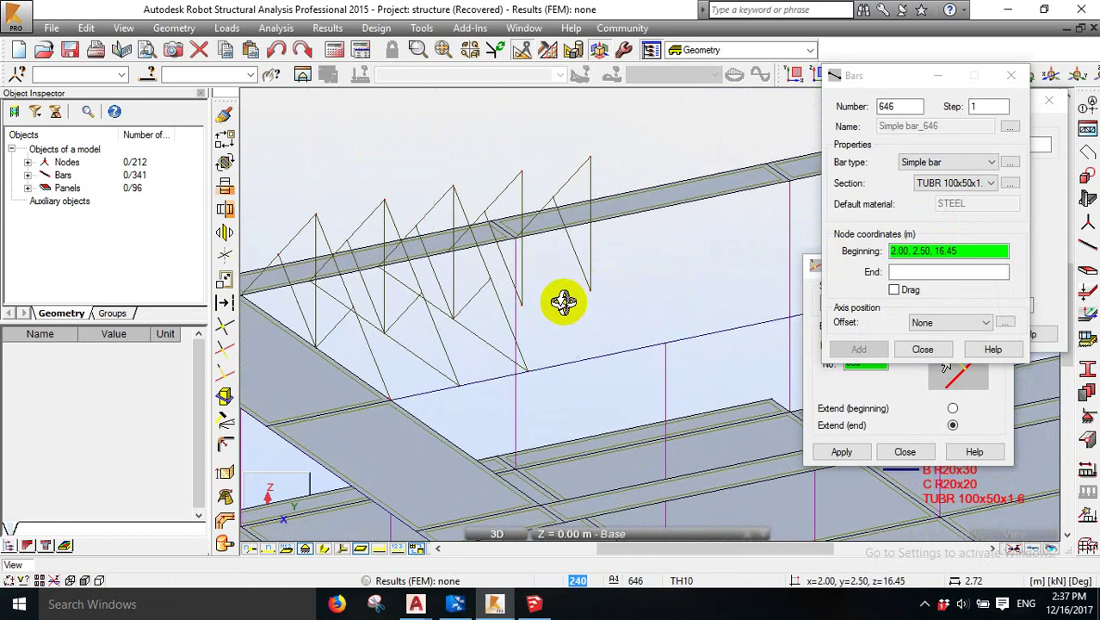
pyautogui.rightClick(484, 153)
pyautogui.click(484, 173)
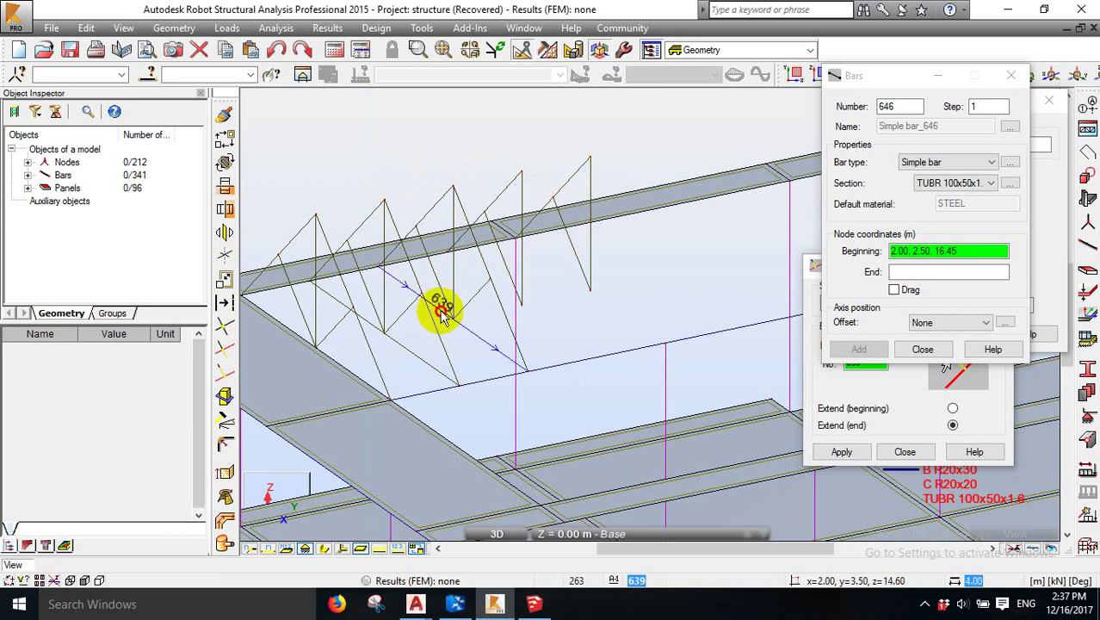
pyautogui.click(442, 314)
pyautogui.click(495, 311)
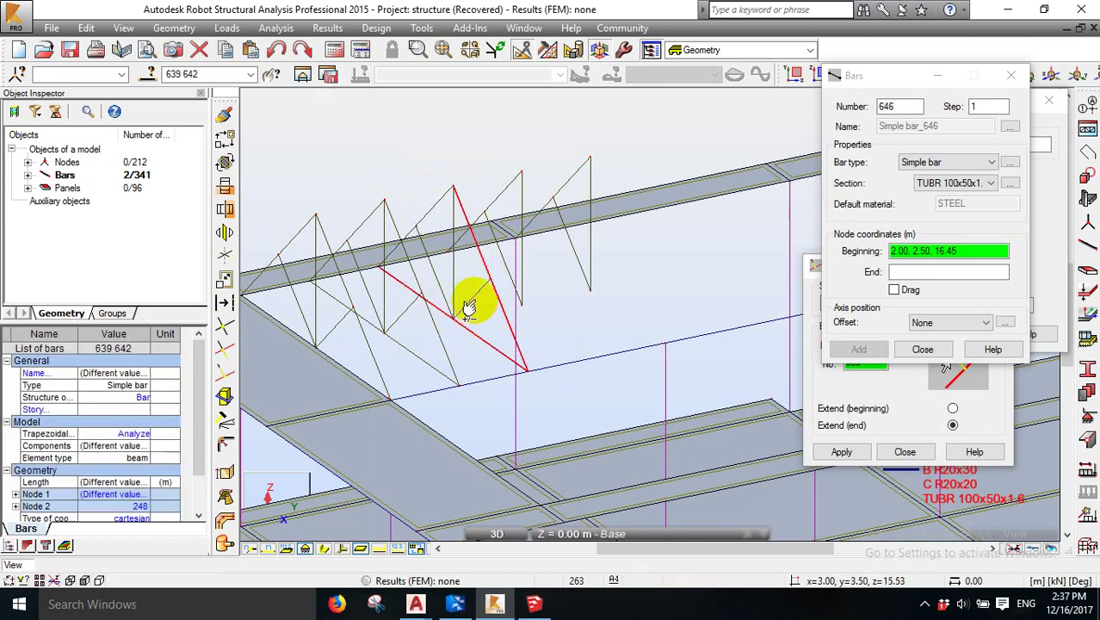
pyautogui.click(469, 301)
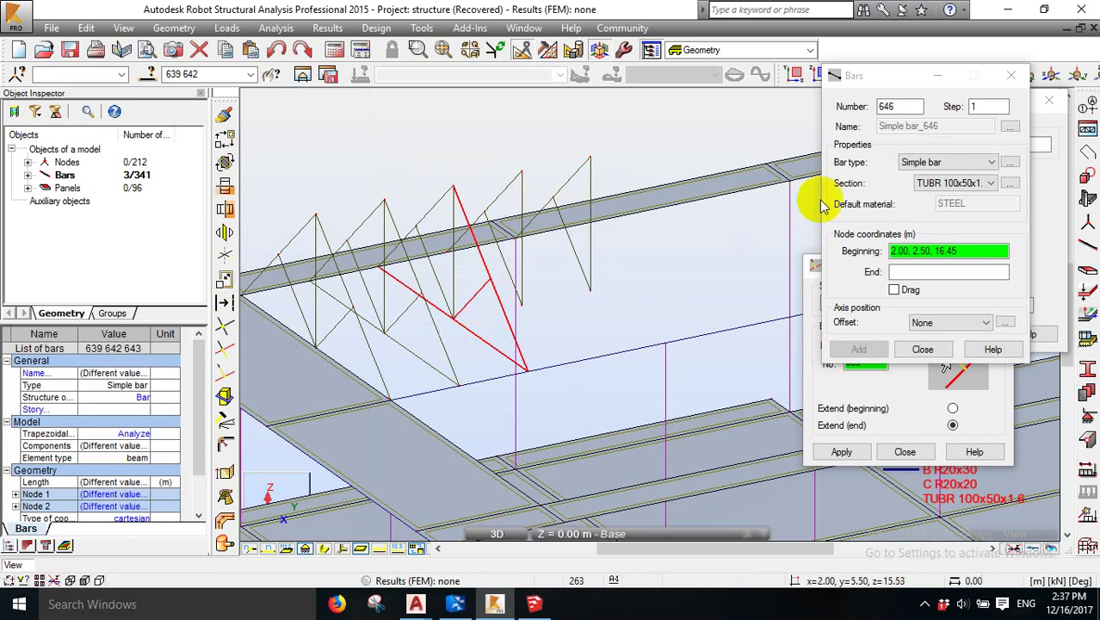
pyautogui.click(226, 137)
pyautogui.press('Return')
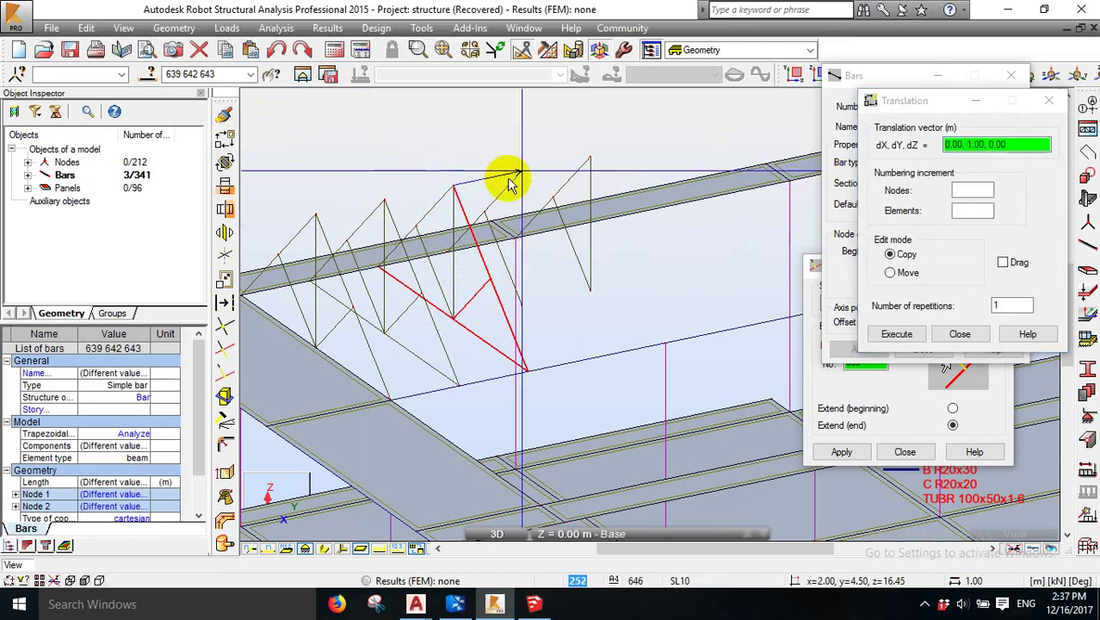
pyautogui.press('Return')
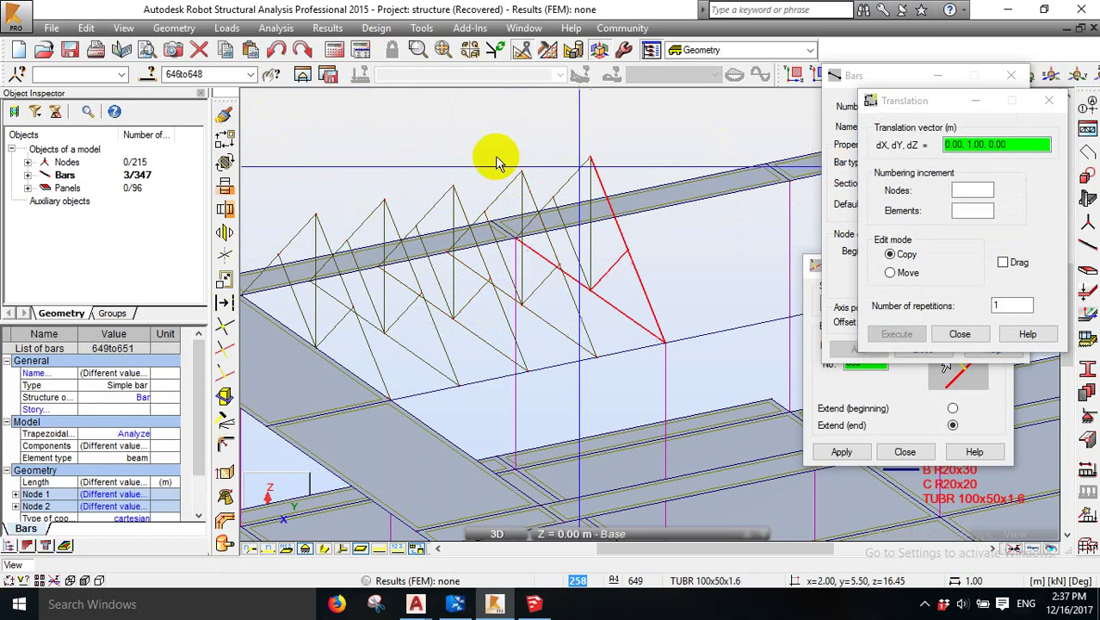
pyautogui.rightClick(489, 172)
pyautogui.click(482, 192)
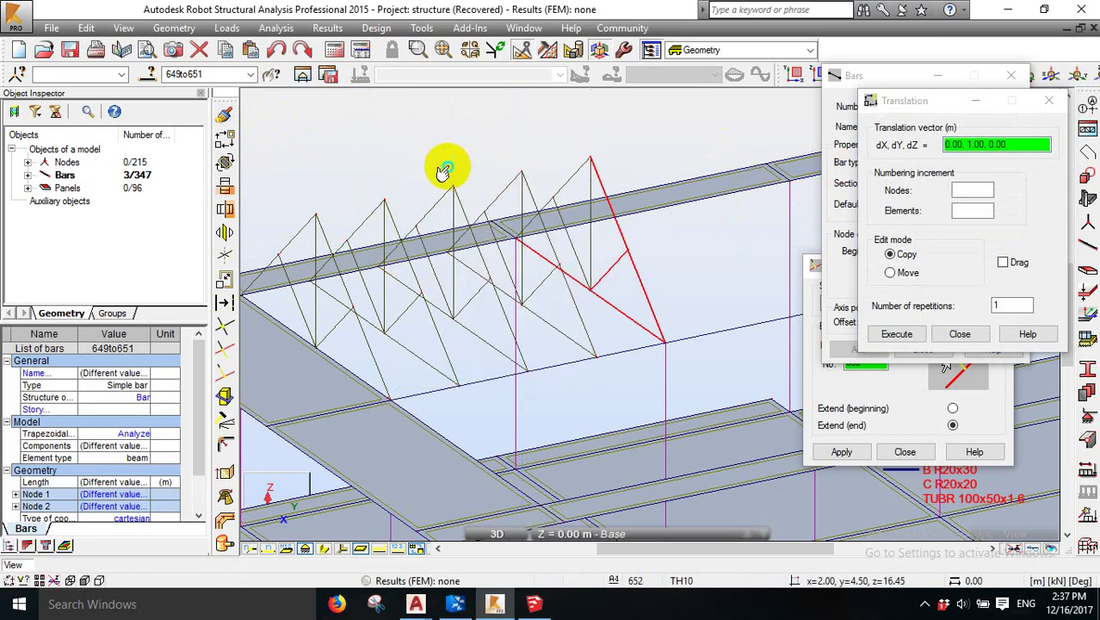
# - Draw a TUBR 100x50x1.6 ridge bar joining the truss apexes from 2.00, 1.50, 16.45 to 2.00, 5.50, 16.45
pyautogui.rightClick(443, 168)
pyautogui.click(431, 234)
pyautogui.moveTo(431, 237); pyautogui.dragTo(509, 266)
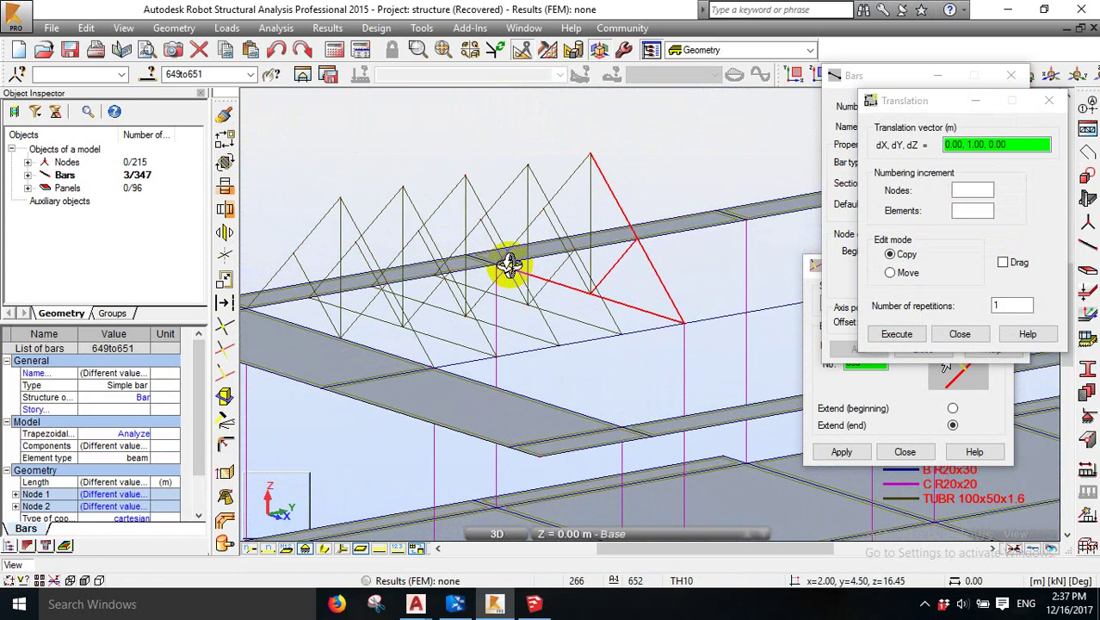
pyautogui.click(921, 393)
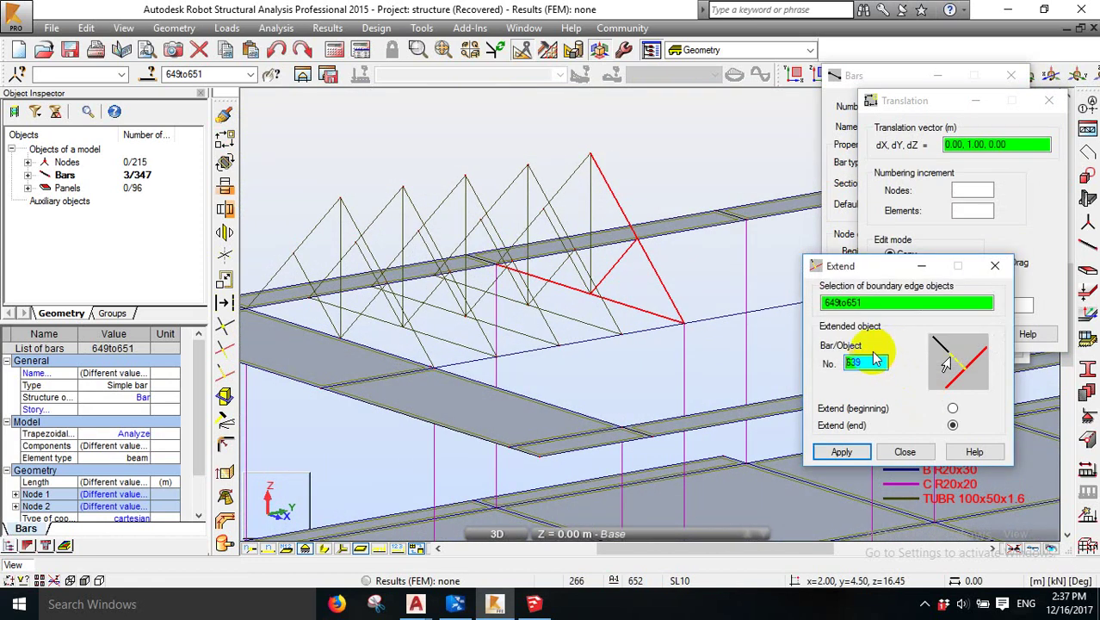
pyautogui.click(839, 153)
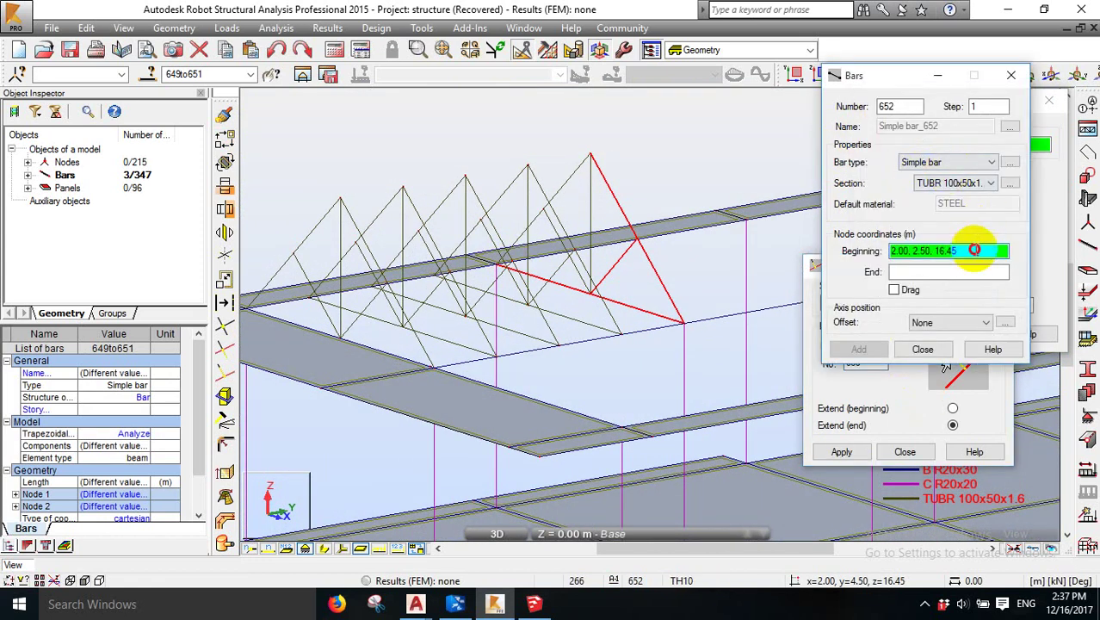
pyautogui.click(341, 199)
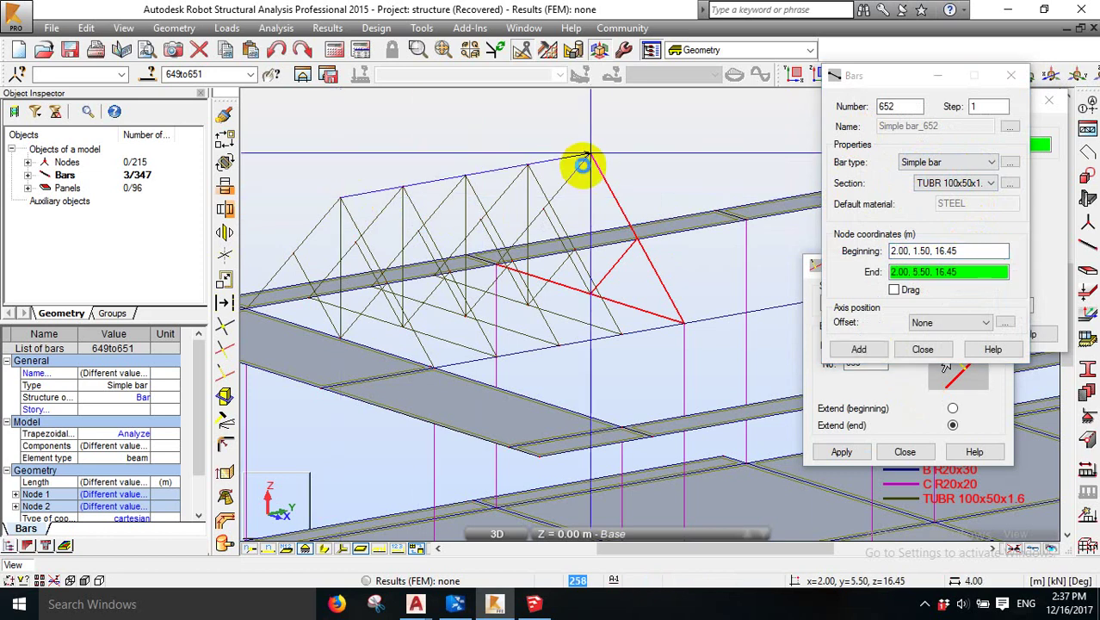
pyautogui.click(583, 164)
pyautogui.rightClick(459, 125)
pyautogui.click(454, 152)
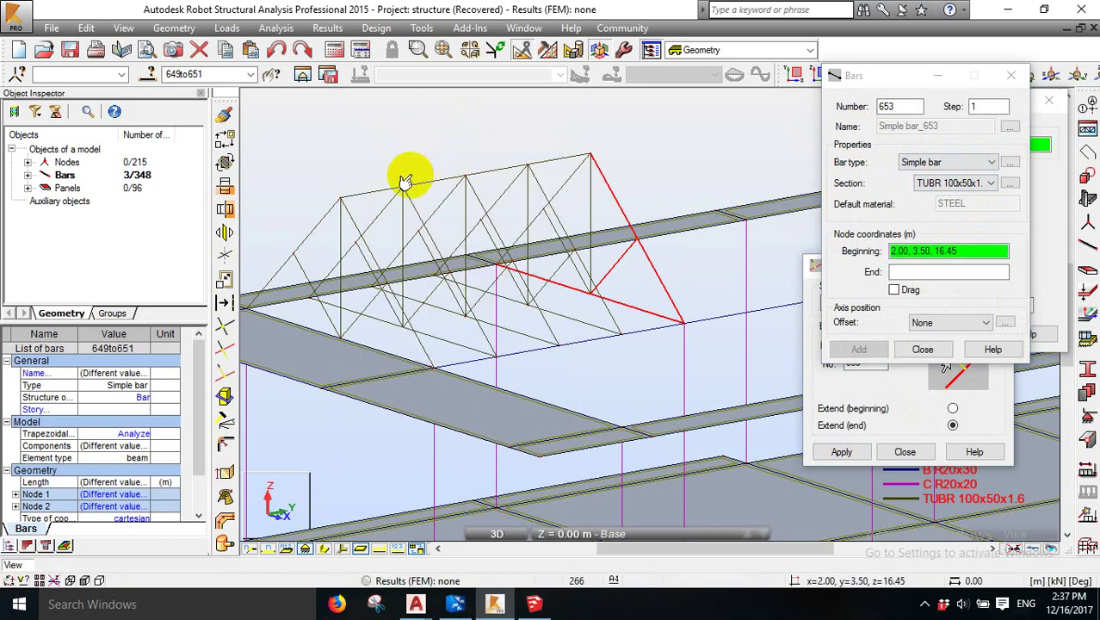
# - Try to copy the ridge bar and the trusses at y = 2.50, 3.50 and 4.50 three times along the roof with translation vector 0,4
pyautogui.rightClick(494, 151)
pyautogui.click(588, 216)
pyautogui.moveTo(603, 217); pyautogui.dragTo(573, 230)
pyautogui.rightClick(642, 193)
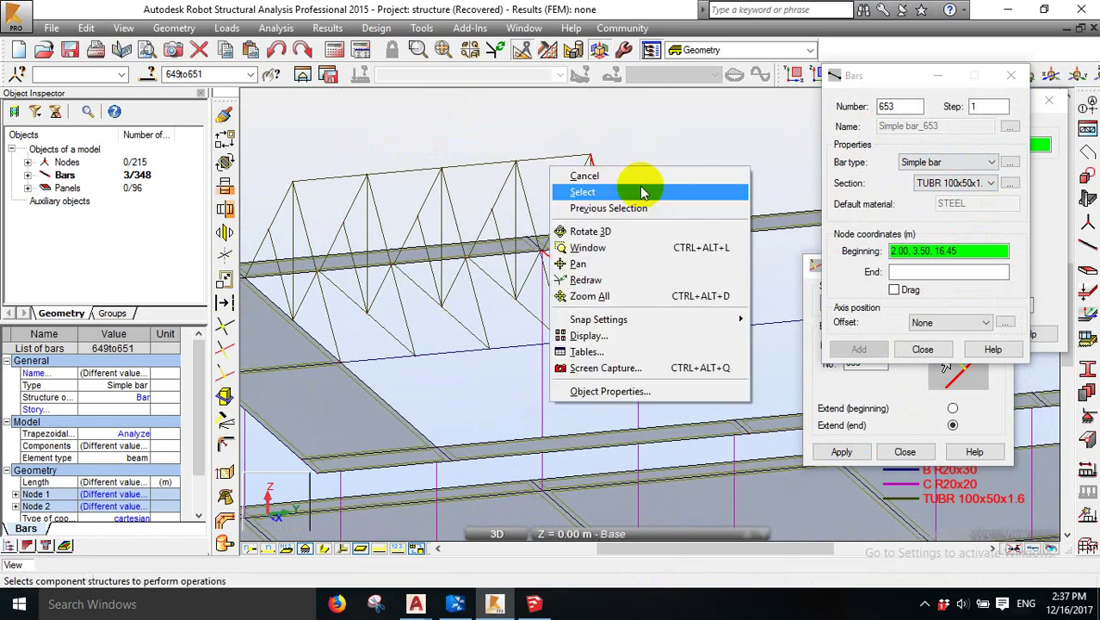
pyautogui.click(641, 193)
pyautogui.rightClick(453, 138)
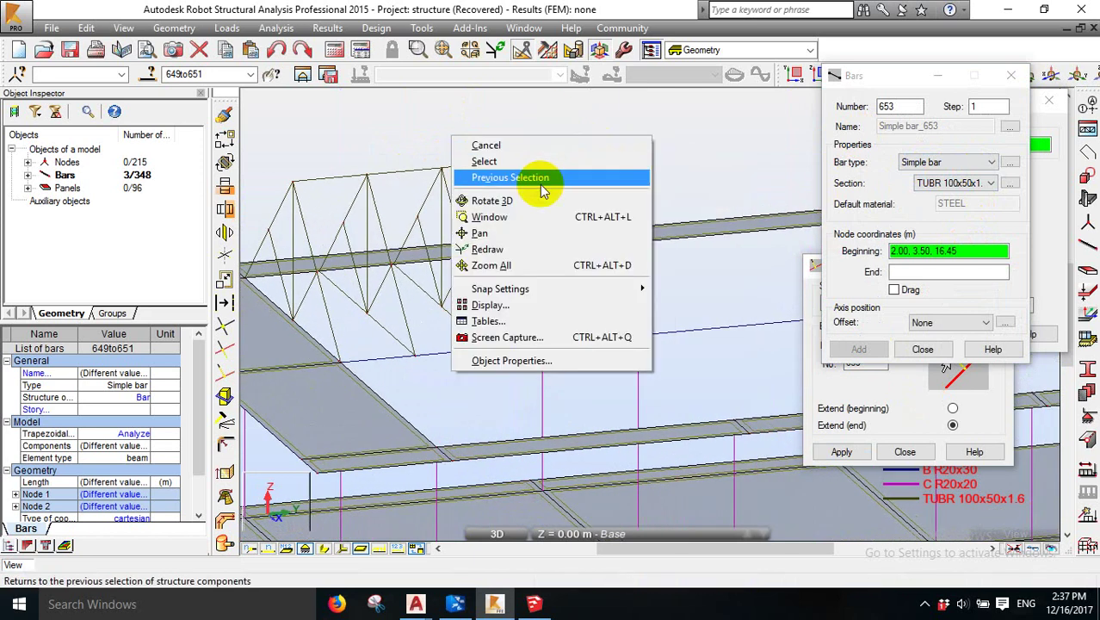
pyautogui.click(529, 201)
pyautogui.moveTo(527, 207); pyautogui.dragTo(504, 211)
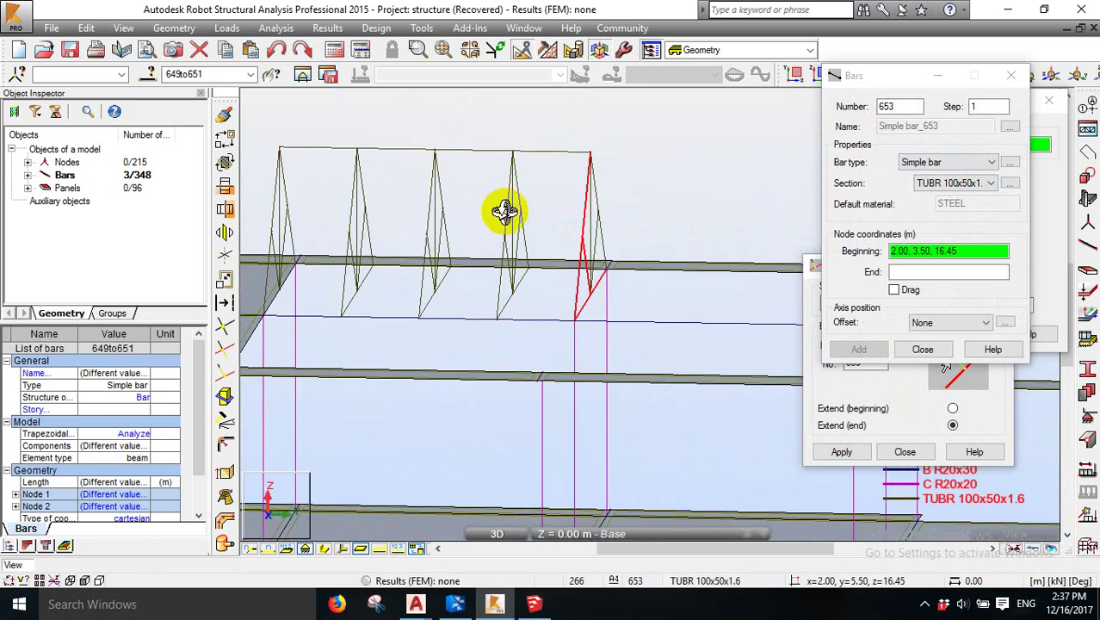
pyautogui.rightClick(516, 168)
pyautogui.click(516, 191)
pyautogui.moveTo(555, 243); pyautogui.dragTo(321, 111)
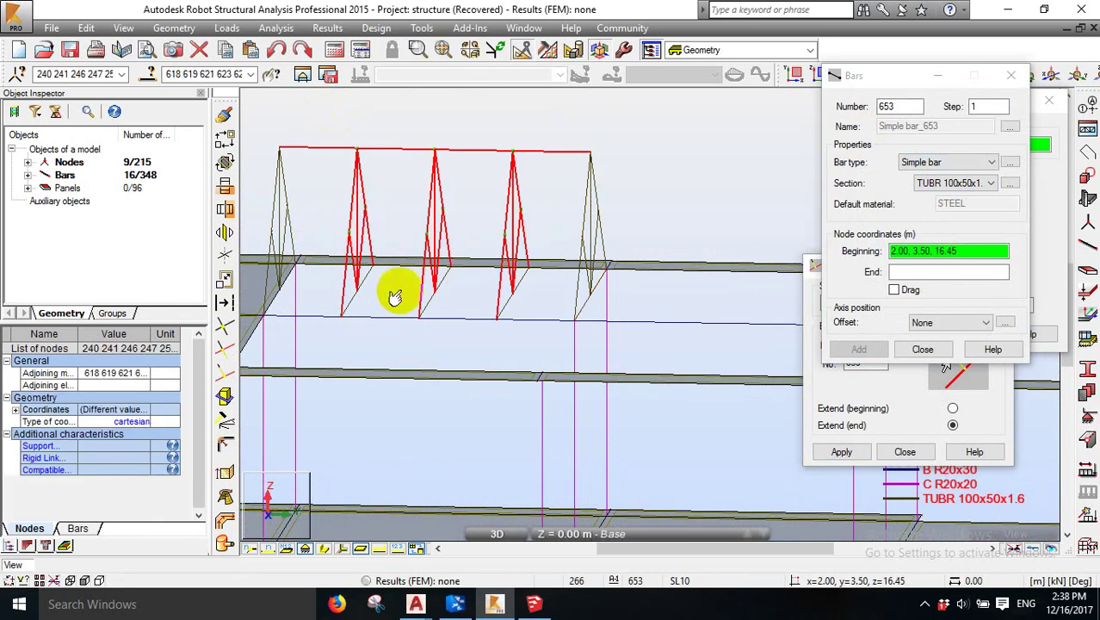
pyautogui.keyDown('ctrl'); pyautogui.click(352, 295); pyautogui.keyUp('ctrl')
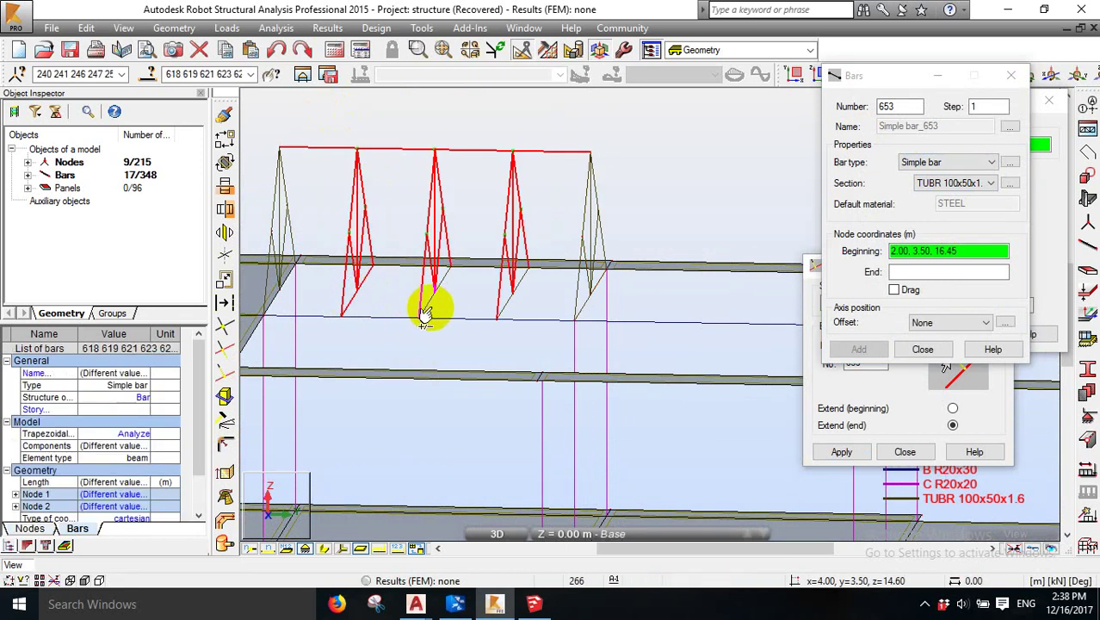
pyautogui.keyDown('ctrl'); pyautogui.click(422, 312); pyautogui.keyUp('ctrl')
pyautogui.keyDown('ctrl'); pyautogui.click(511, 308); pyautogui.keyUp('ctrl')
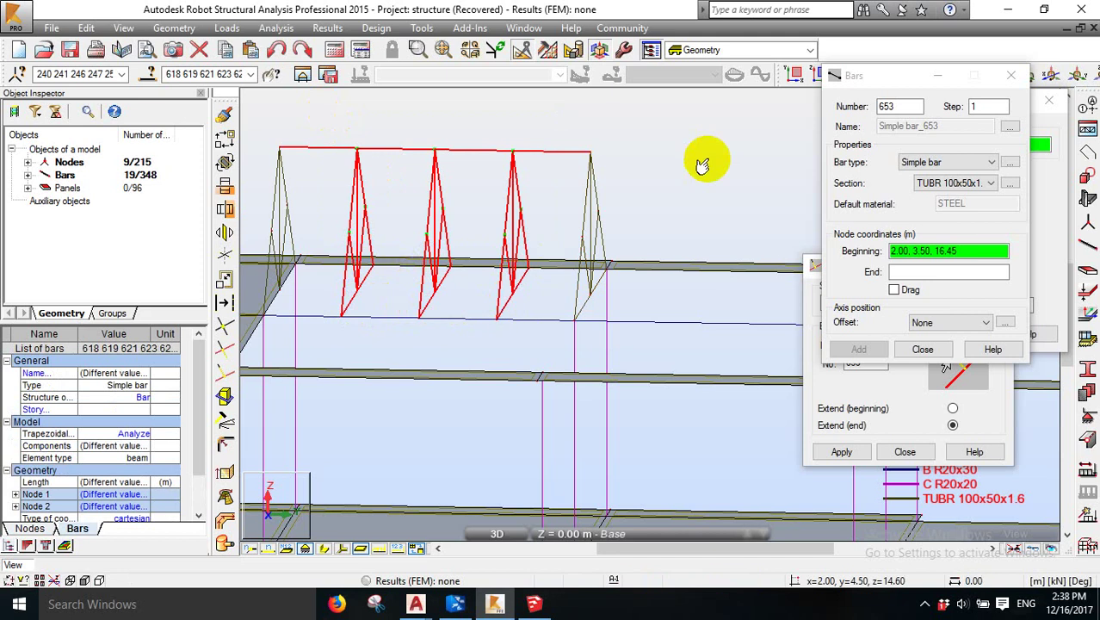
pyautogui.rightClick(625, 135)
pyautogui.click(617, 198)
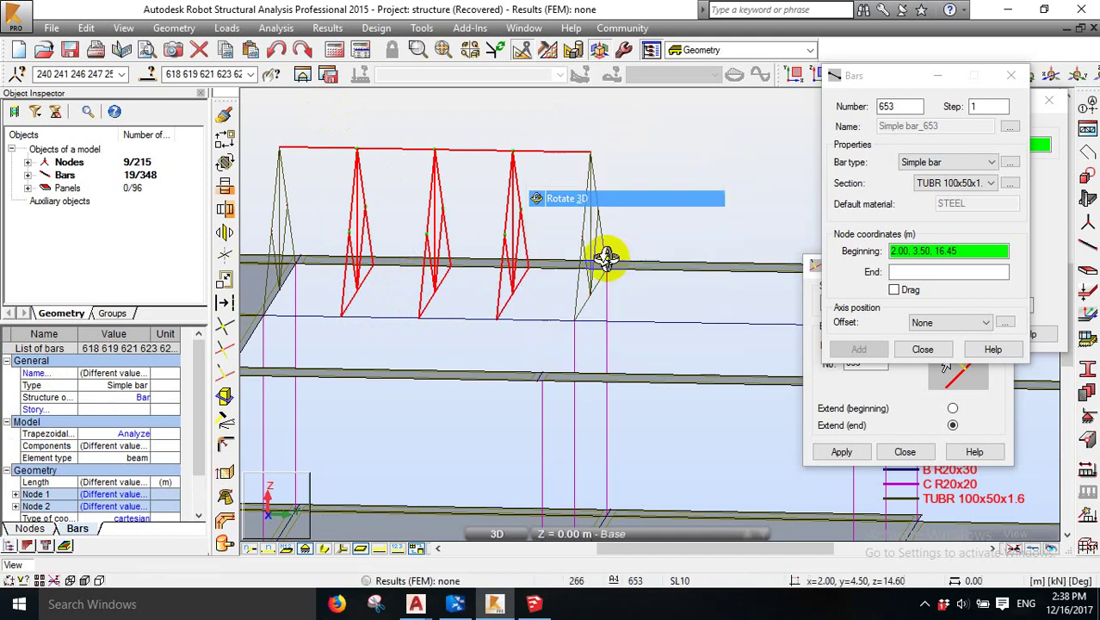
pyautogui.moveTo(602, 257); pyautogui.dragTo(461, 191)
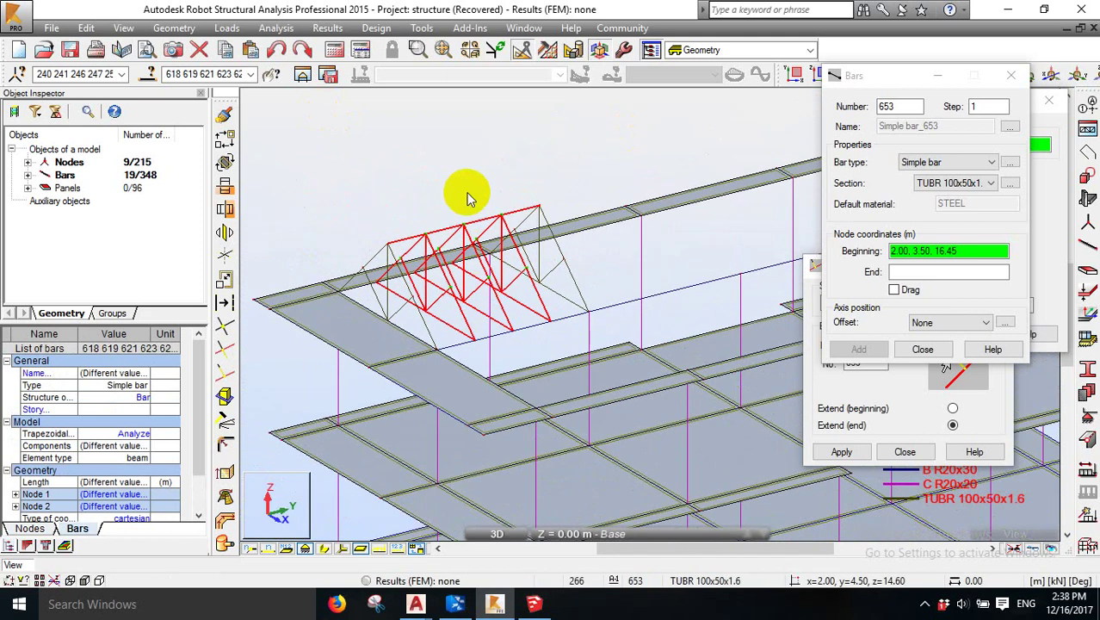
pyautogui.rightClick(379, 193)
pyautogui.click(455, 220)
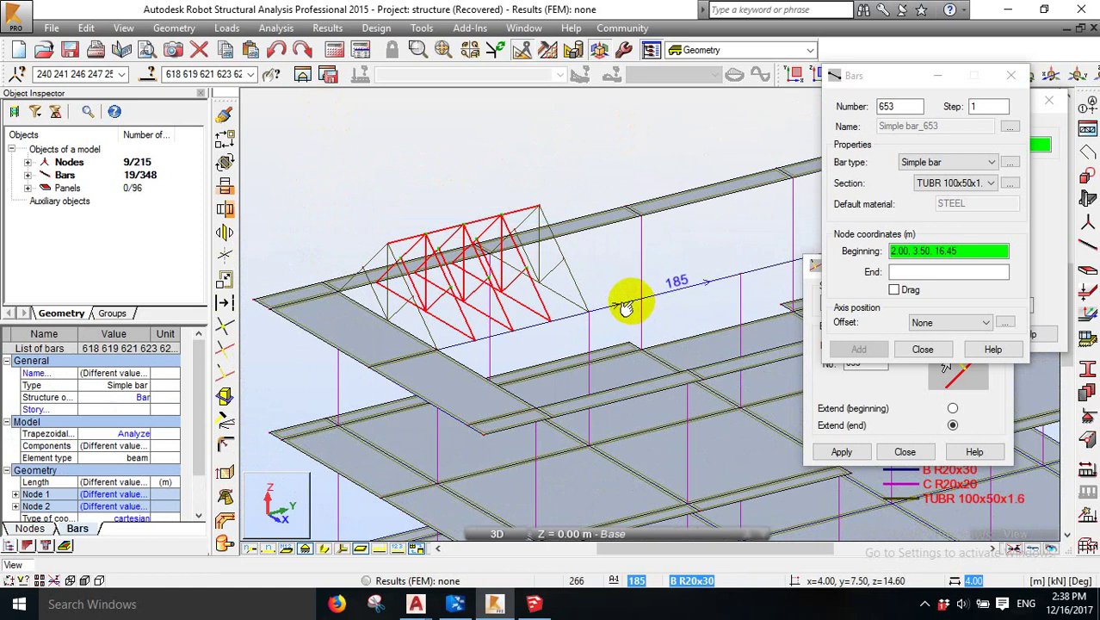
pyautogui.scroll(-3, 474, 216)
pyautogui.scroll(2, 392, 197)
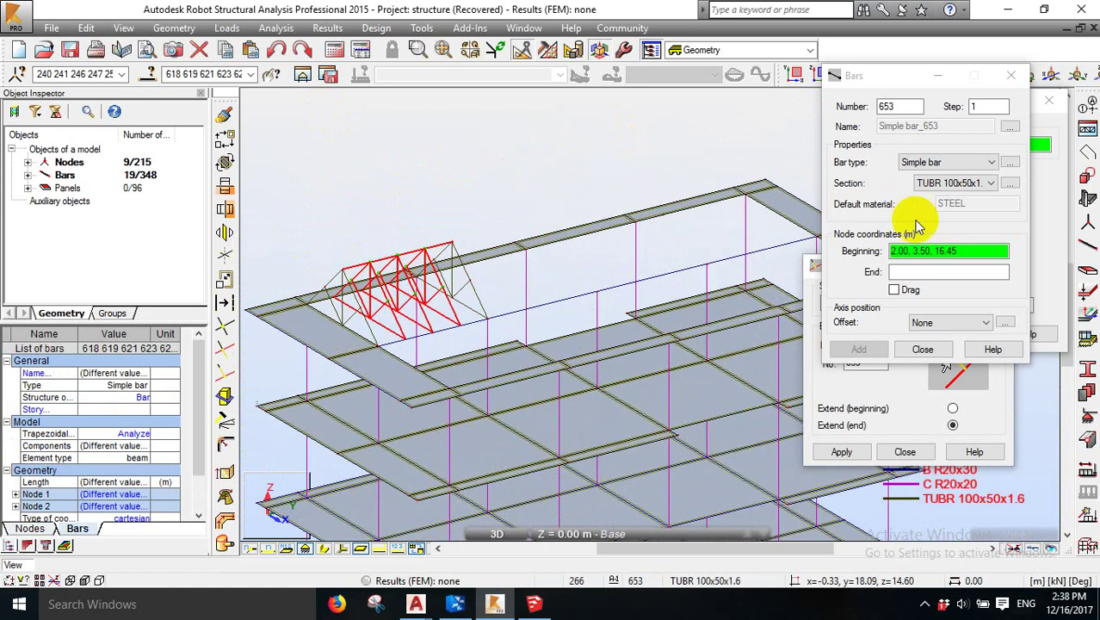
pyautogui.click(224, 138)
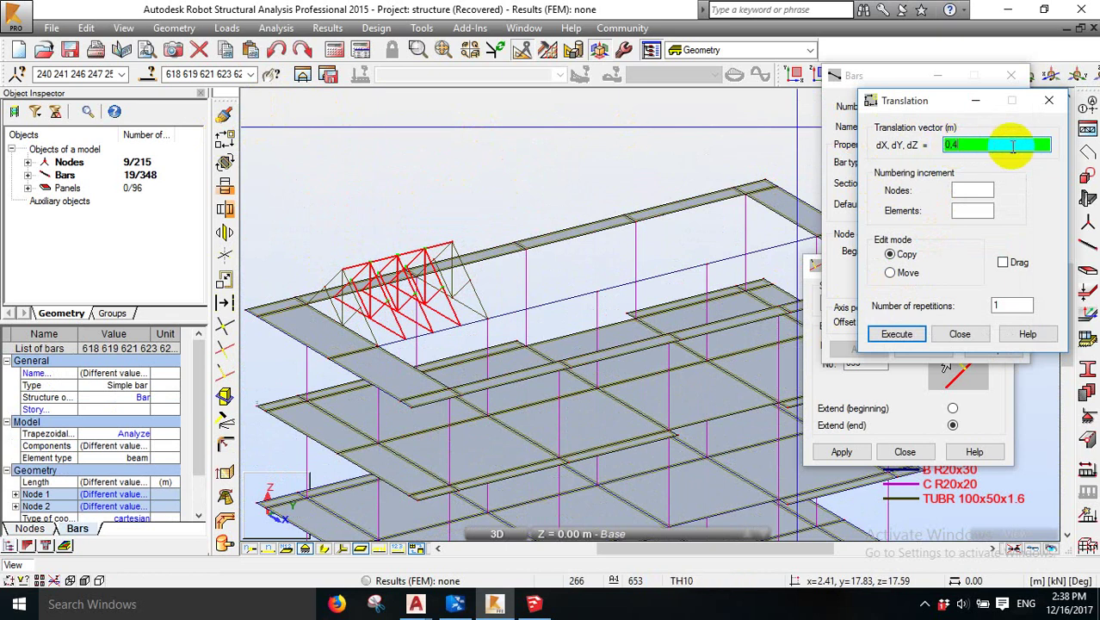
pyautogui.press('Return')
pyautogui.press('Return')
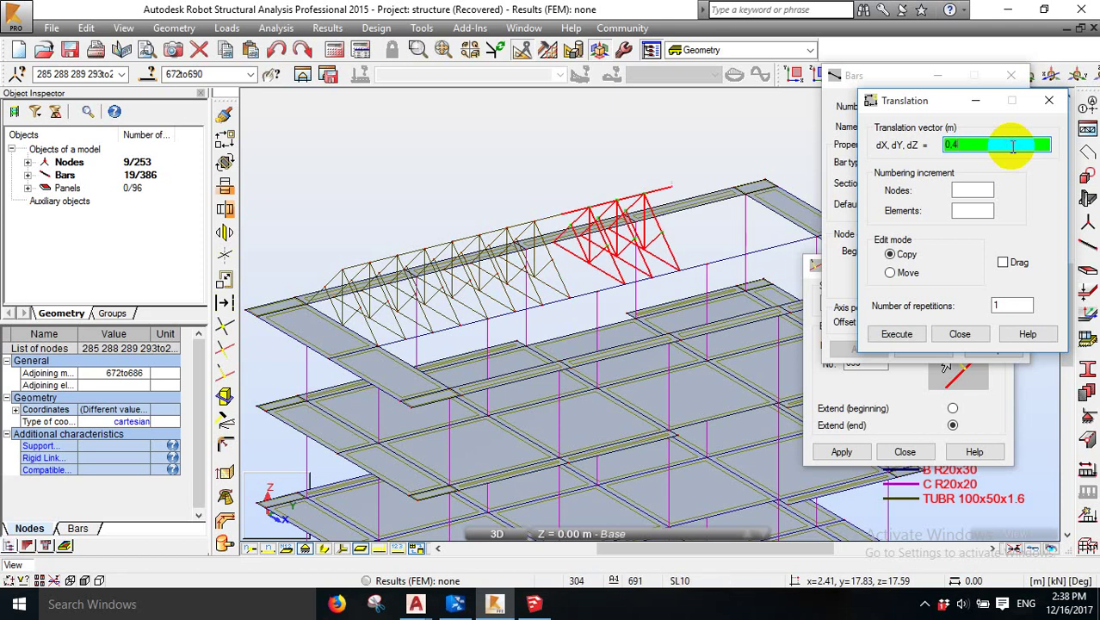
pyautogui.press('Return')
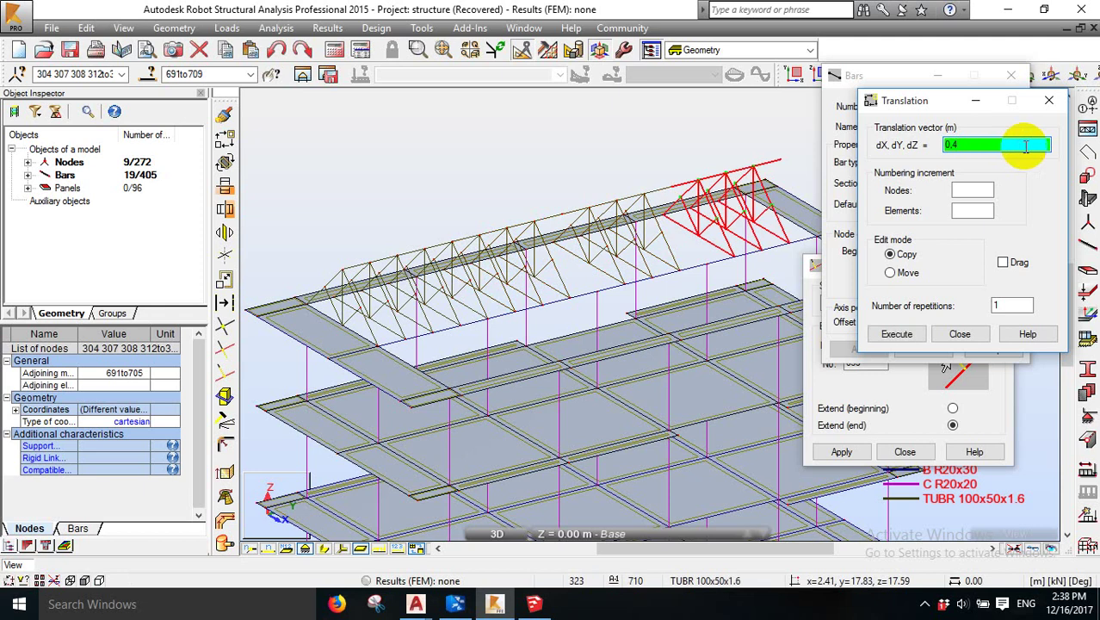
# - Undo the repeated truss and ridge bar copies along the roof
pyautogui.rightClick(579, 123)
pyautogui.click(664, 148)
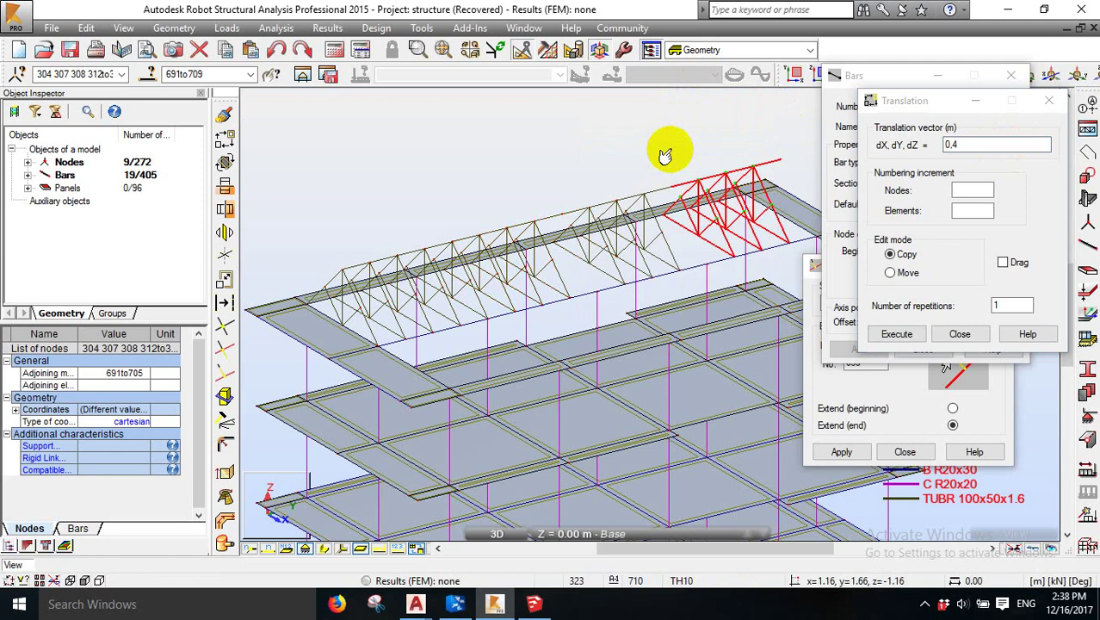
pyautogui.hotkey('ctrl', 'z')
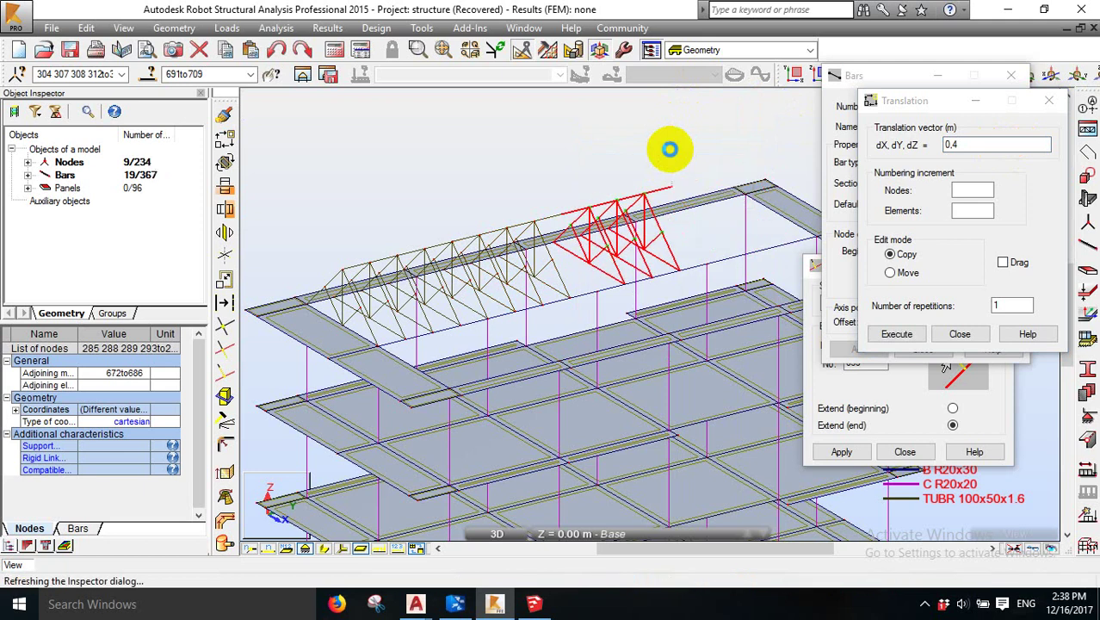
pyautogui.hotkey('ctrl', 'z')
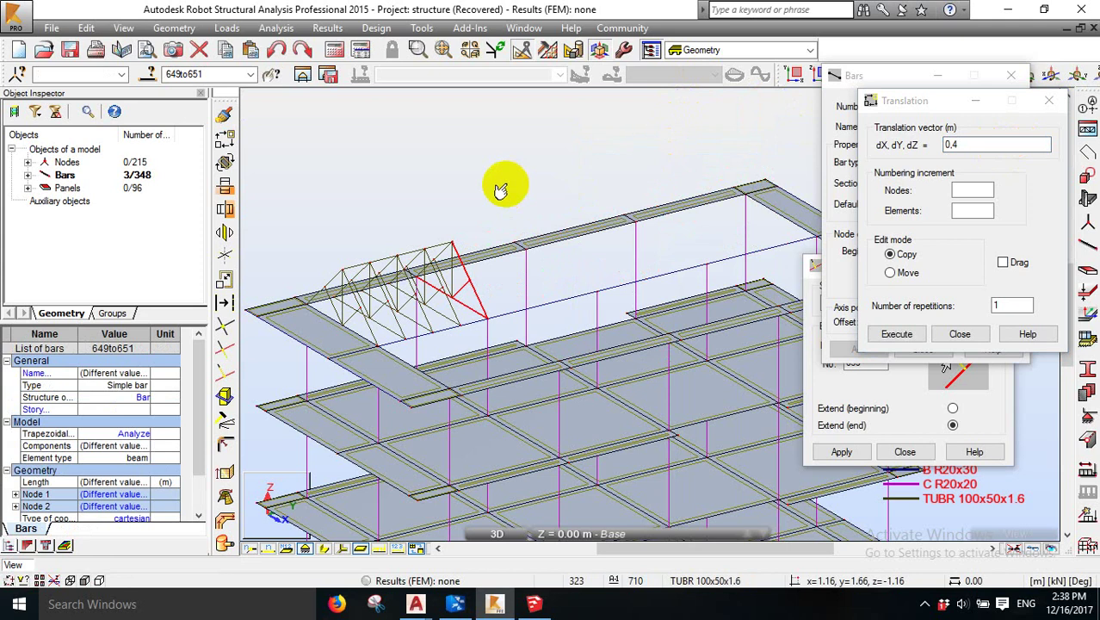
pyautogui.rightClick(501, 188)
pyautogui.click(503, 247)
pyautogui.moveTo(484, 265); pyautogui.dragTo(437, 253)
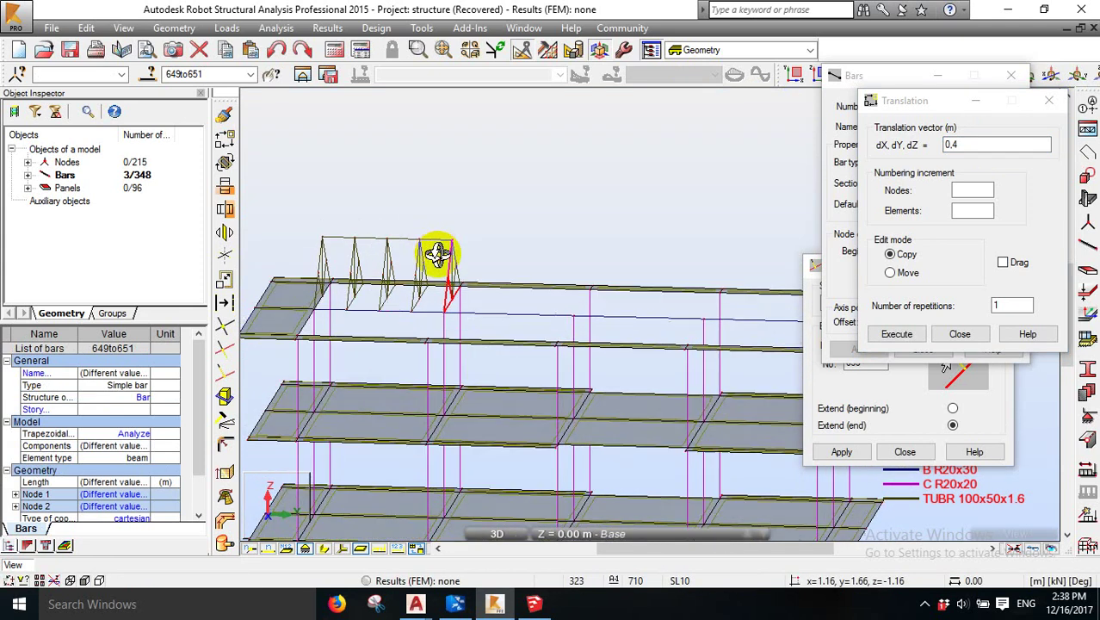
pyautogui.rightClick(469, 206)
pyautogui.click(467, 227)
pyautogui.scroll(2, 425, 272)
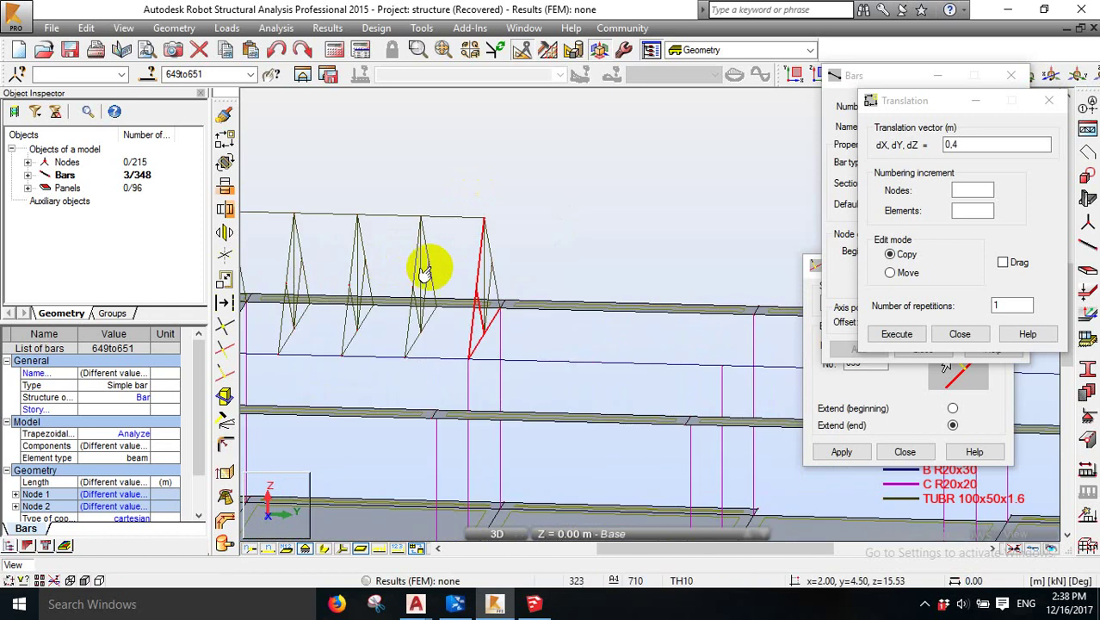
pyautogui.moveTo(523, 238); pyautogui.dragTo(586, 258, button='middle')
pyautogui.moveTo(594, 279); pyautogui.dragTo(359, 162)
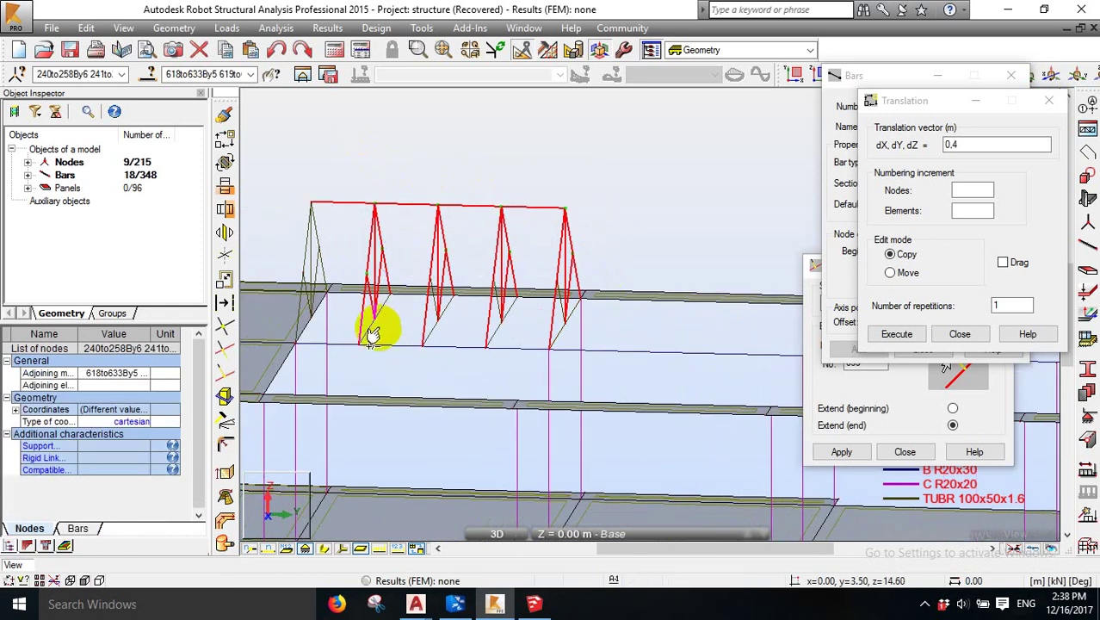
pyautogui.keyDown('ctrl'); pyautogui.click(433, 334); pyautogui.keyUp('ctrl')
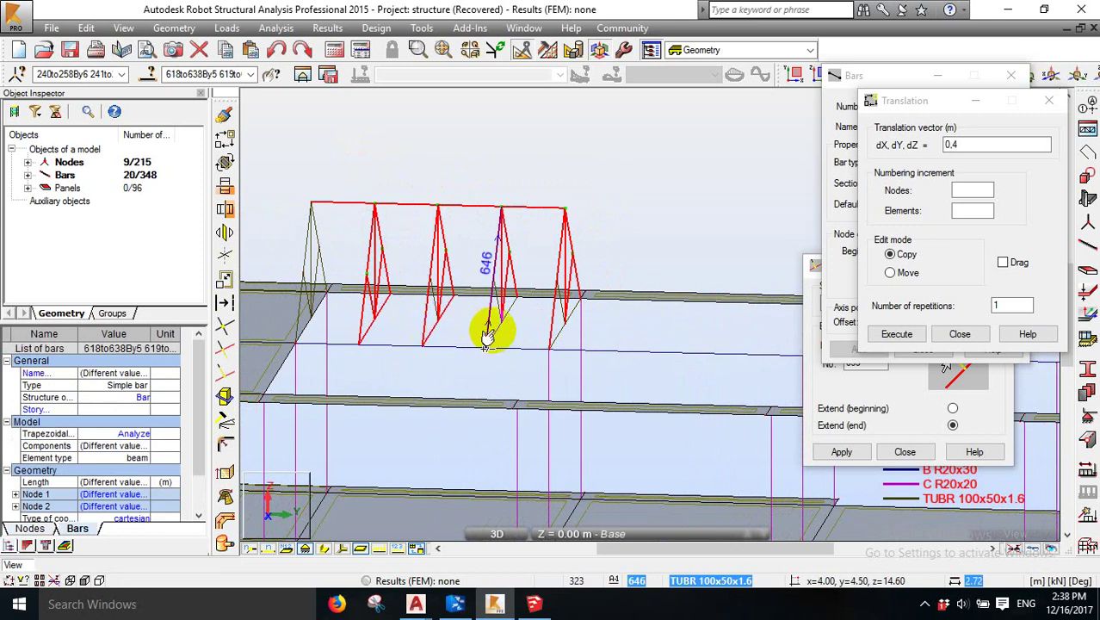
pyautogui.keyDown('ctrl'); pyautogui.click(490, 336); pyautogui.keyUp('ctrl')
pyautogui.scroll(2, 491, 310)
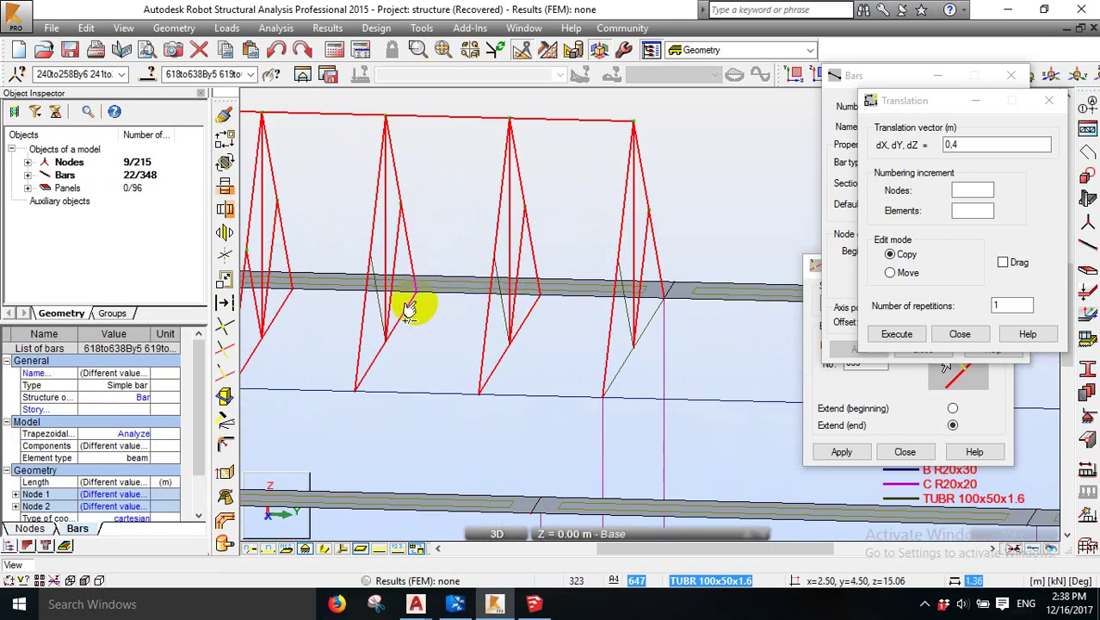
pyautogui.keyDown('ctrl'); pyautogui.click(384, 315); pyautogui.keyUp('ctrl')
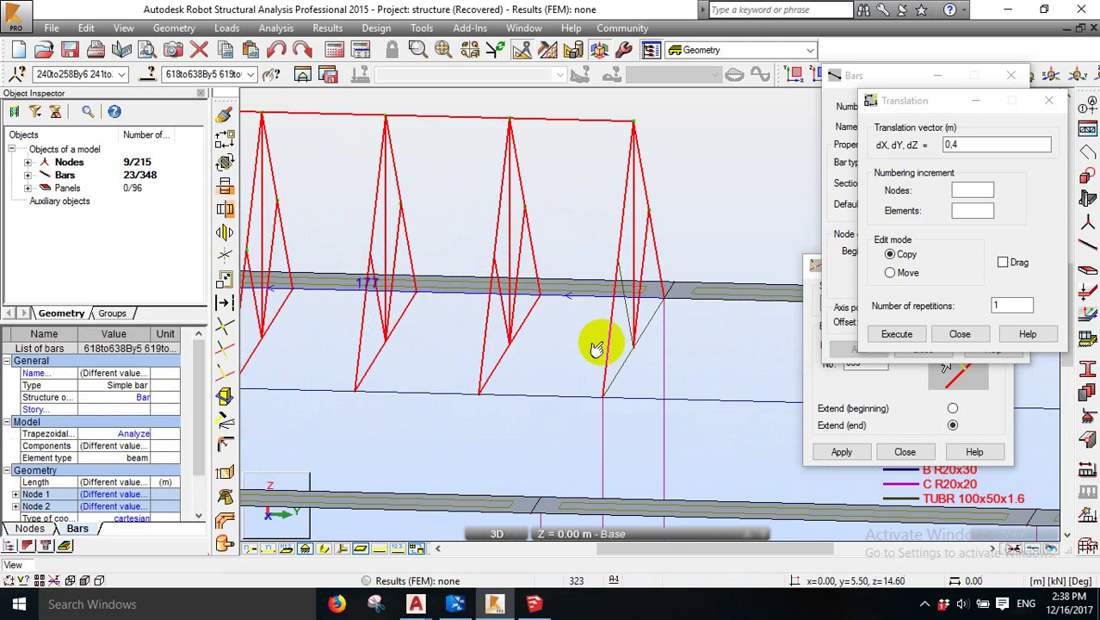
pyautogui.keyDown('ctrl'); pyautogui.click(620, 327); pyautogui.keyUp('ctrl')
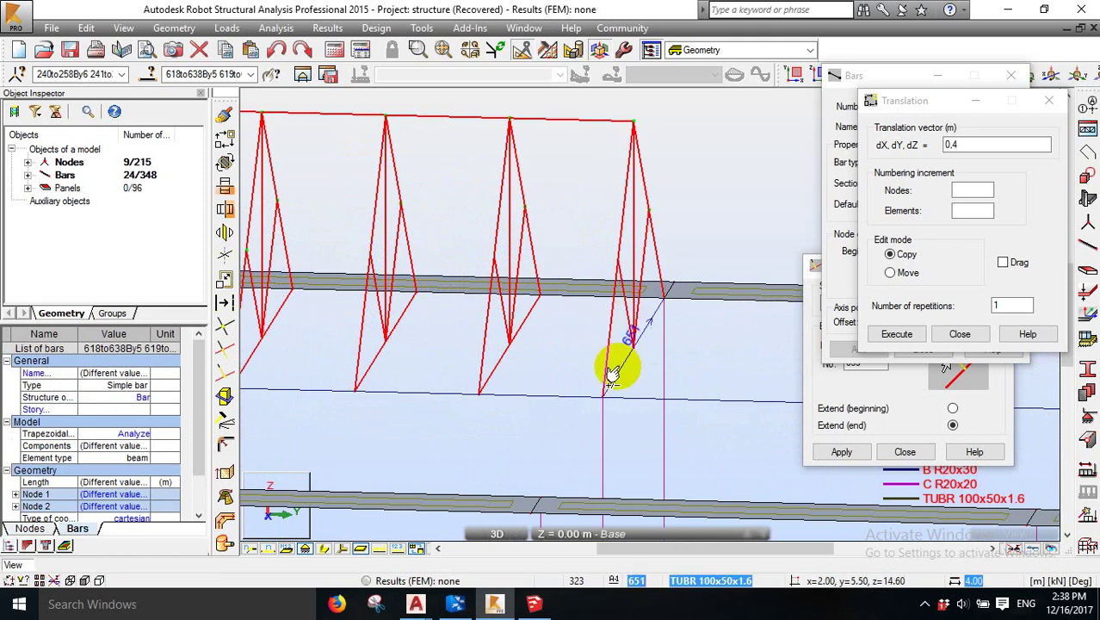
pyautogui.keyDown('ctrl'); pyautogui.click(609, 372); pyautogui.keyUp('ctrl')
pyautogui.scroll(-2, 607, 270)
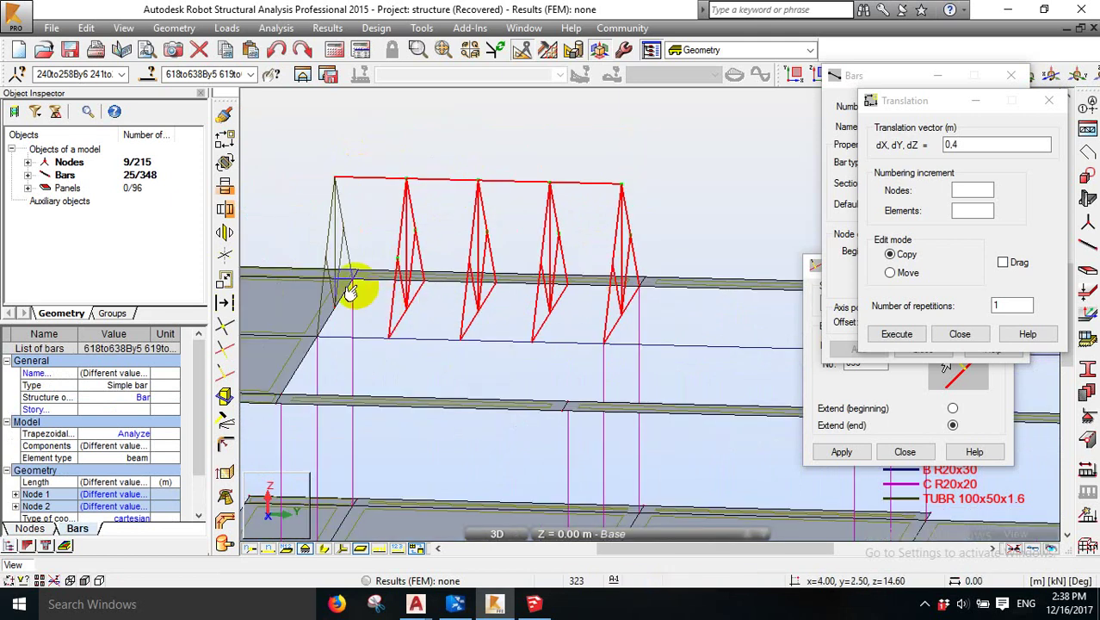
pyautogui.scroll(-1, 317, 272)
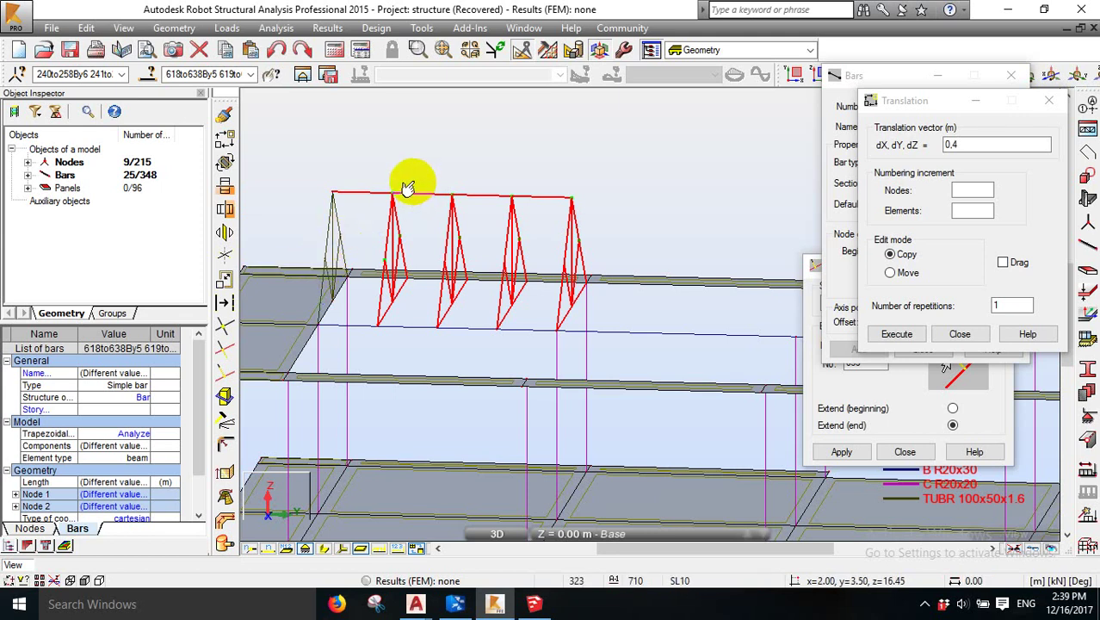
pyautogui.scroll(-1, 342, 190)
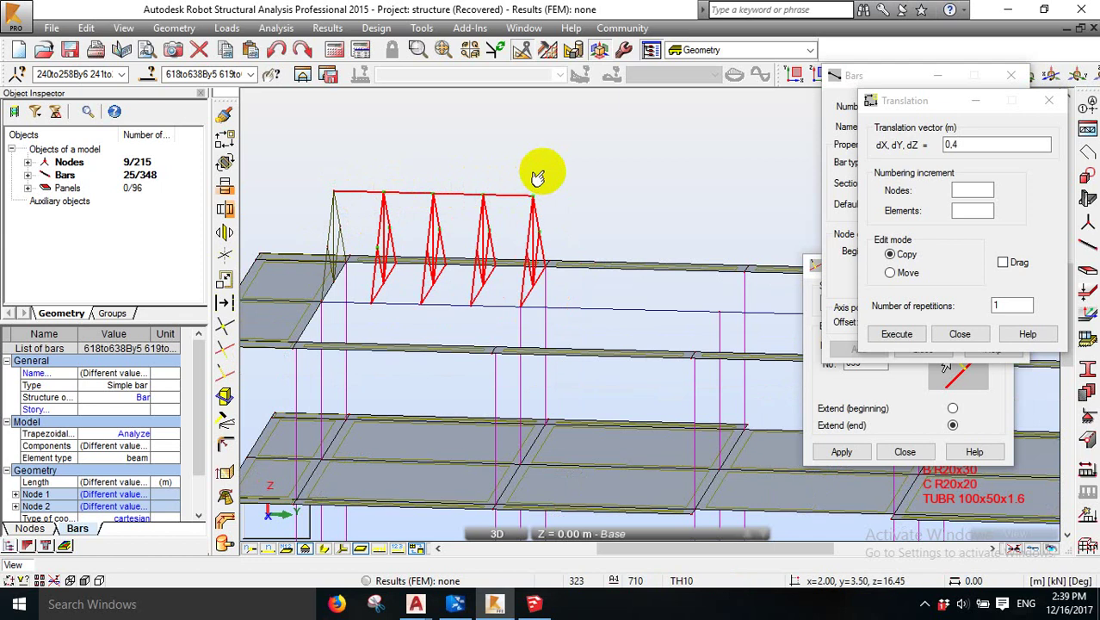
pyautogui.click(499, 222)
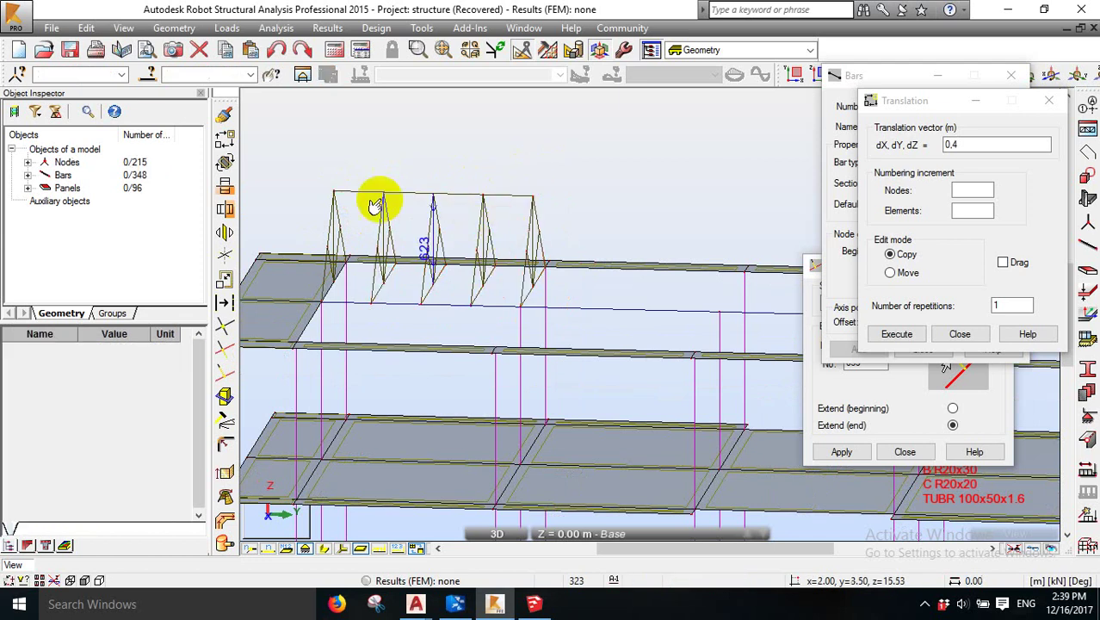
# - Copy the ridge bar and the trusses at y = 2.50, 3.50 and 4.50 three times along the roof with translation vector 0,4
pyautogui.moveTo(356, 153); pyautogui.dragTo(500, 340)
pyautogui.keyDown('ctrl'); pyautogui.click(499, 197); pyautogui.keyUp('ctrl')
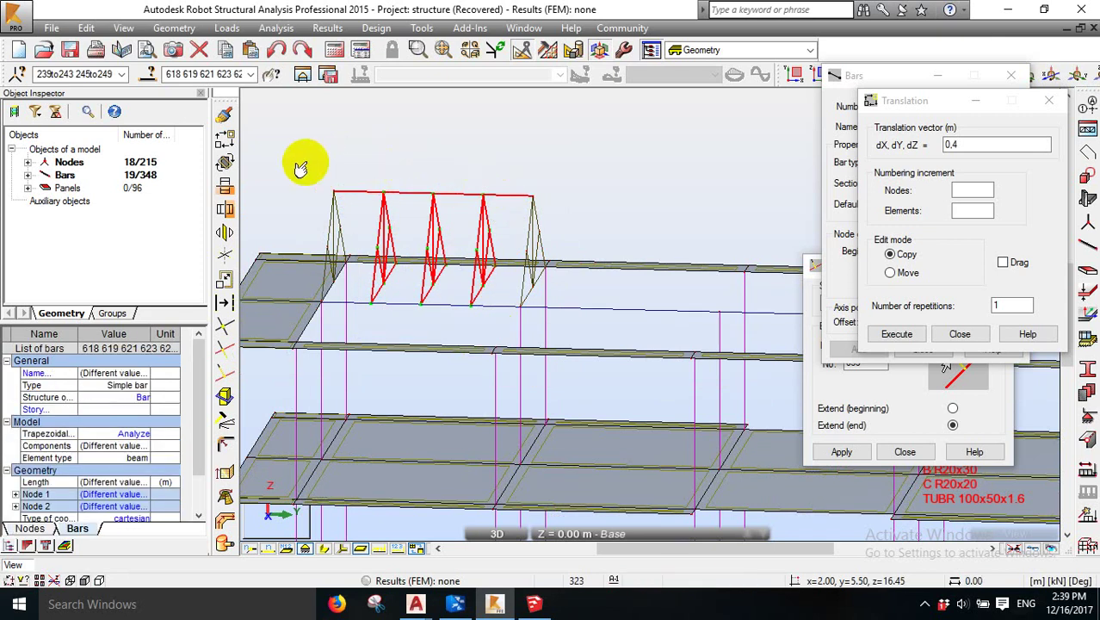
pyautogui.scroll(-2, 326, 197)
pyautogui.doubleClick(976, 144)
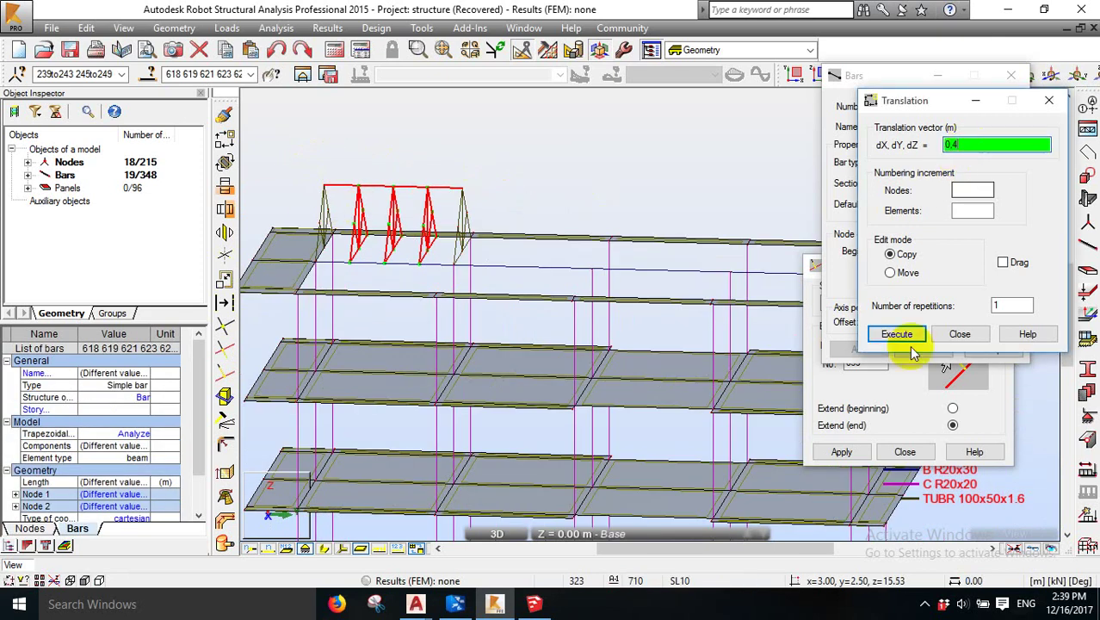
pyautogui.click(909, 335)
pyautogui.click(905, 336)
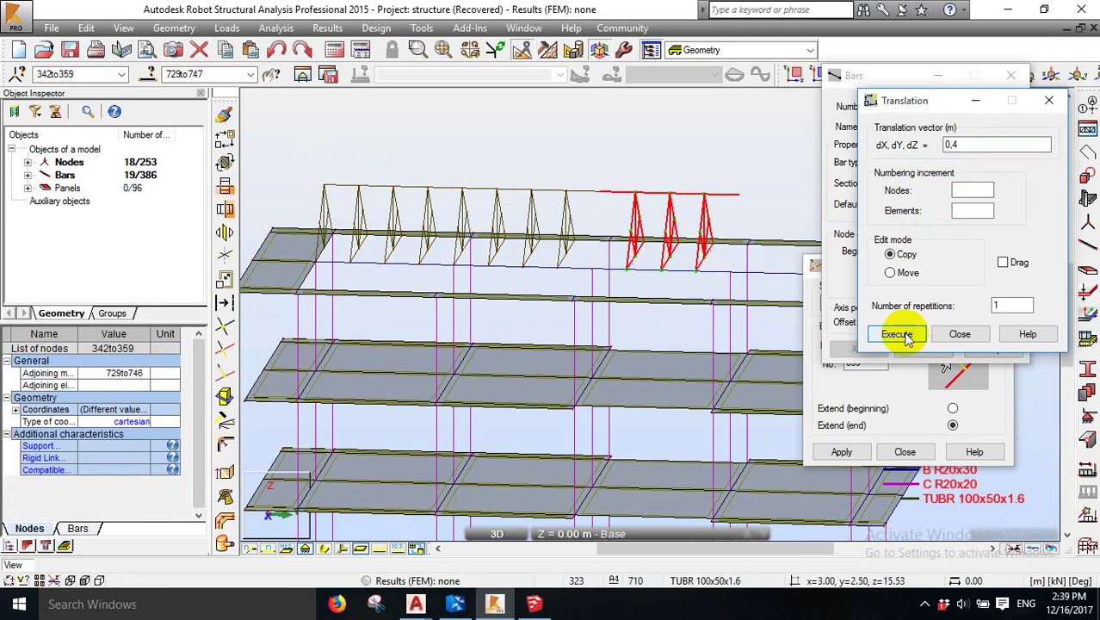
pyautogui.scroll(-2, 435, 214)
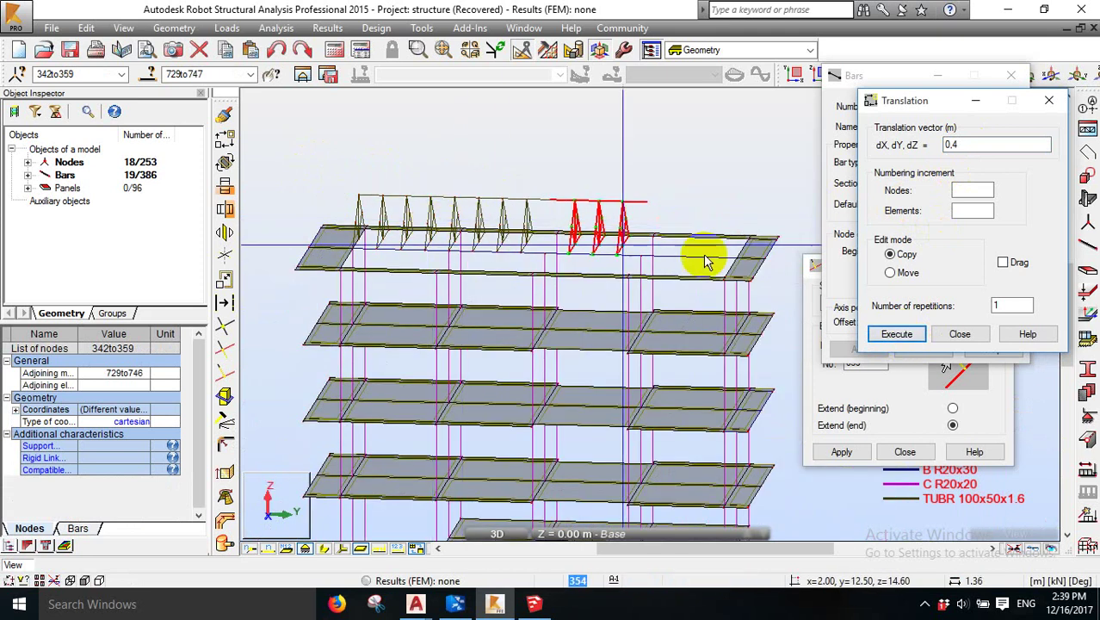
pyautogui.rightClick(644, 177)
pyautogui.click(629, 187)
# - Copy the truss at y = 8.50 by 0.00, 1.00, 0.00 into the gap at y = 9.50
pyautogui.scroll(2, 403, 211)
pyautogui.scroll(2, 445, 219)
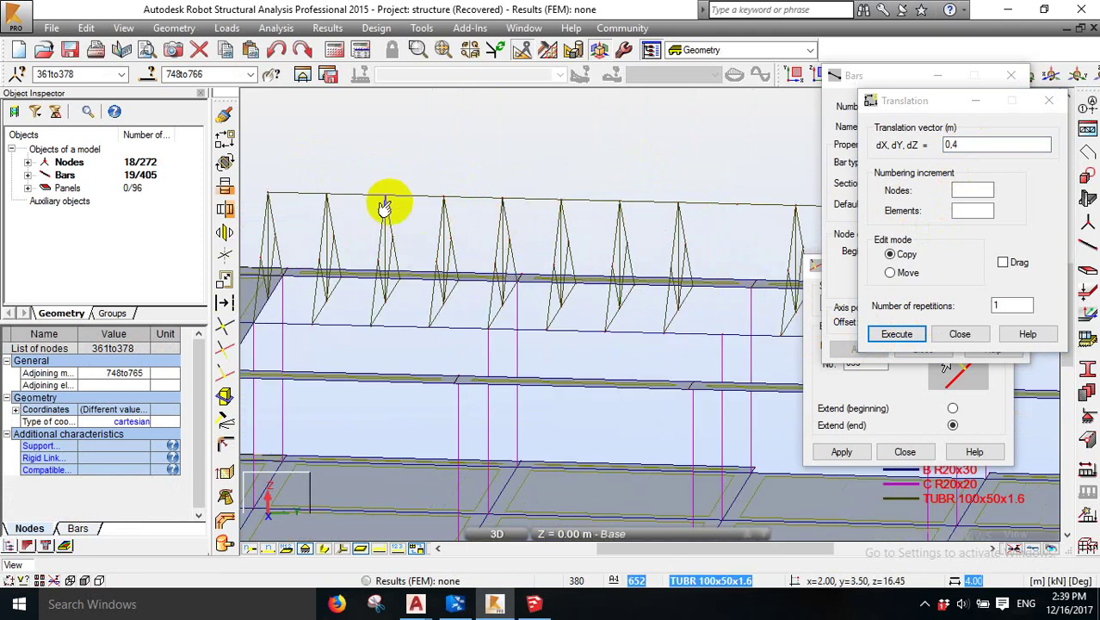
pyautogui.scroll(-2, 582, 228)
pyautogui.scroll(2, 589, 238)
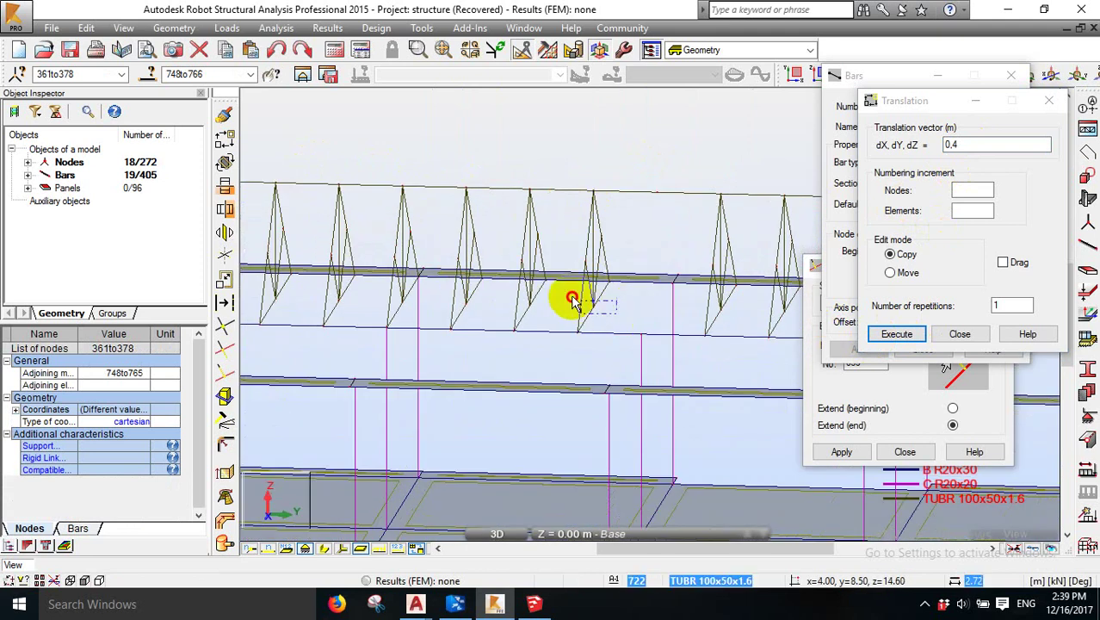
pyautogui.click(581, 297)
pyautogui.click(602, 262)
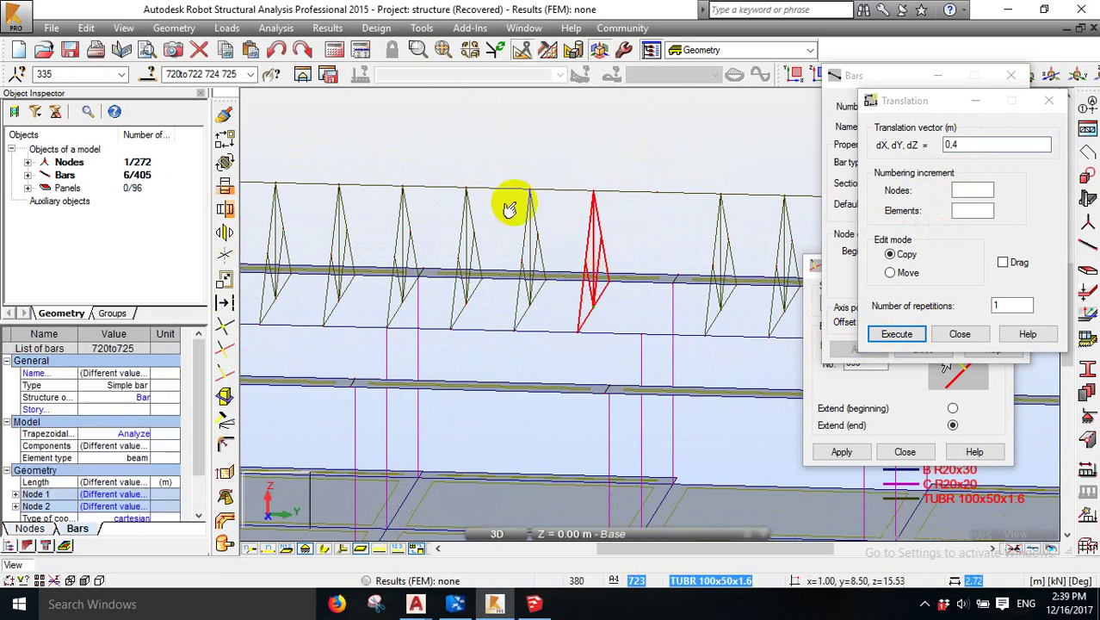
pyautogui.rightClick(407, 139)
pyautogui.click(479, 201)
pyautogui.moveTo(478, 201); pyautogui.dragTo(499, 256)
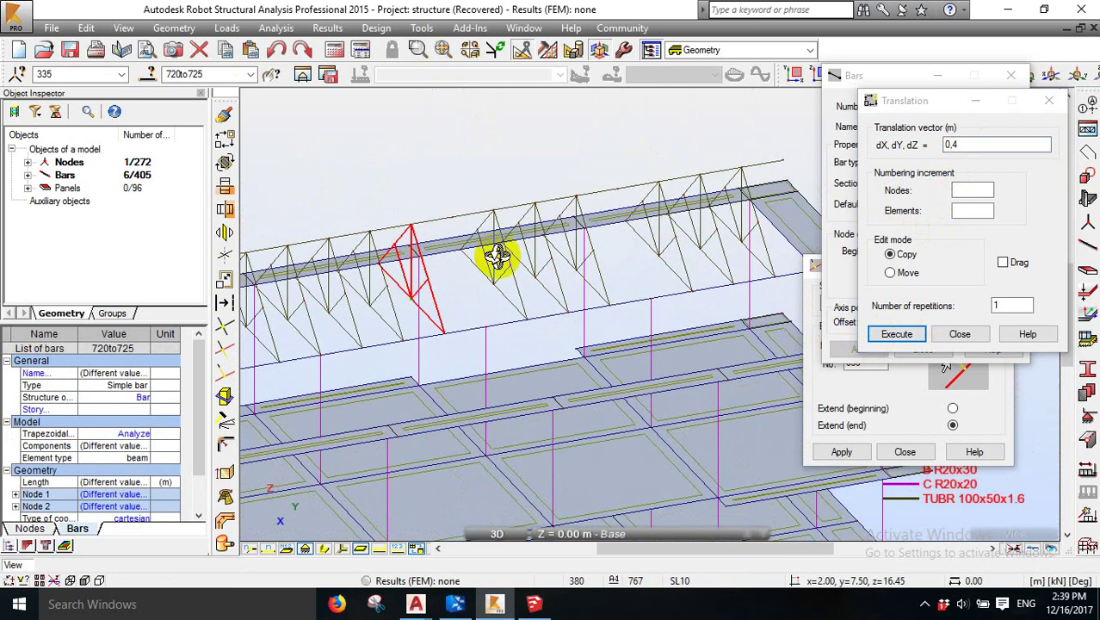
pyautogui.doubleClick(988, 151)
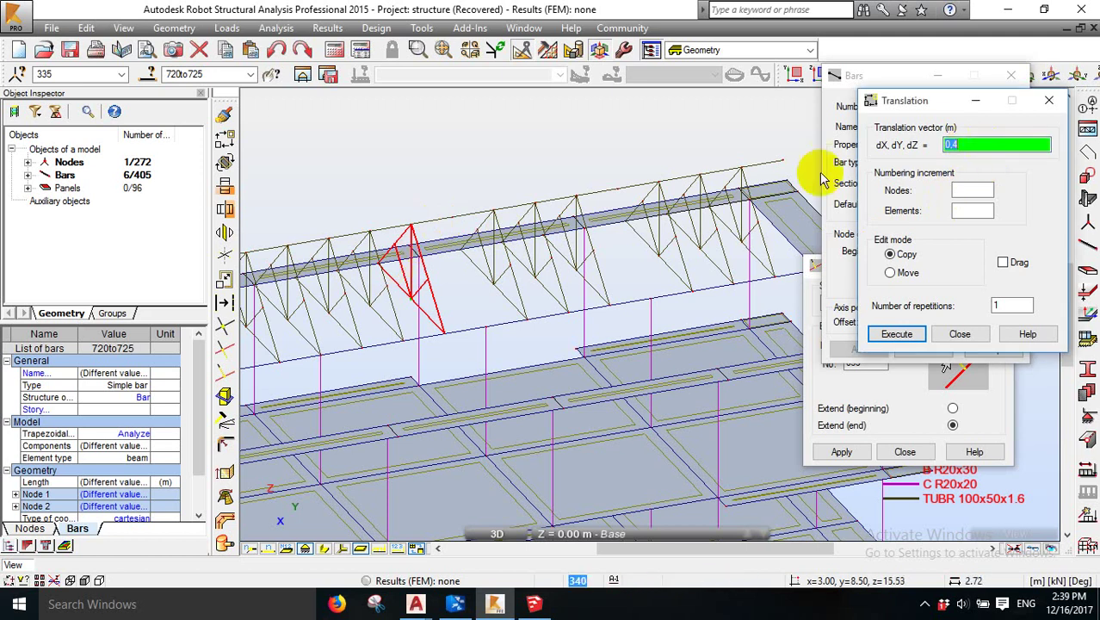
pyautogui.click(451, 340)
pyautogui.click(489, 332)
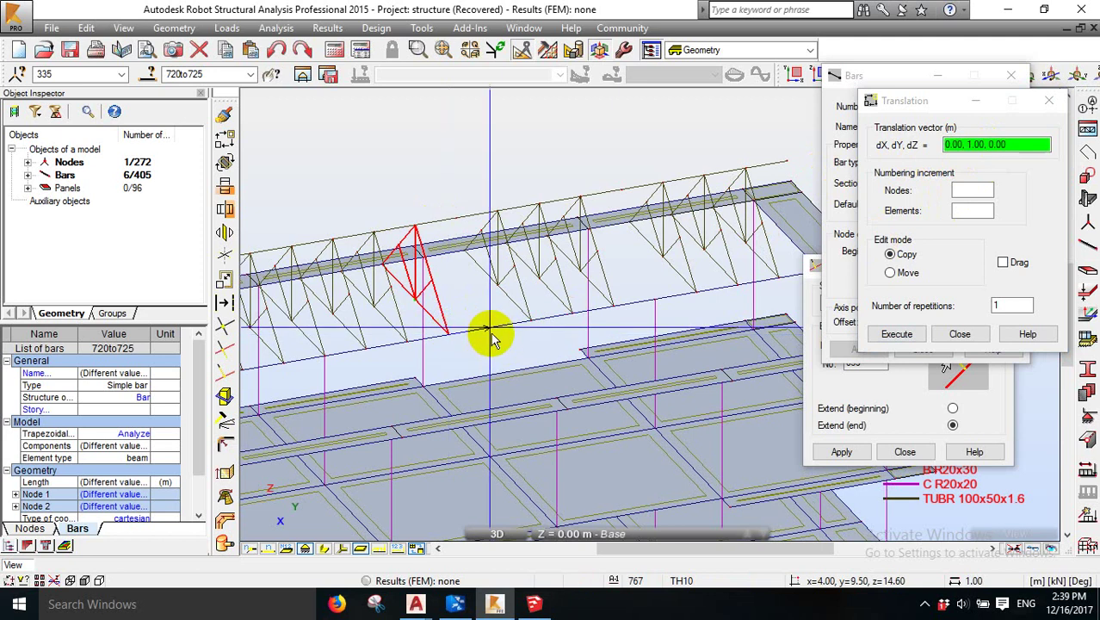
# - Copy the y = 9.50 truss by 0.00, 4.00, 0.00 to y = 13.50 and 17.50
pyautogui.click(650, 310)
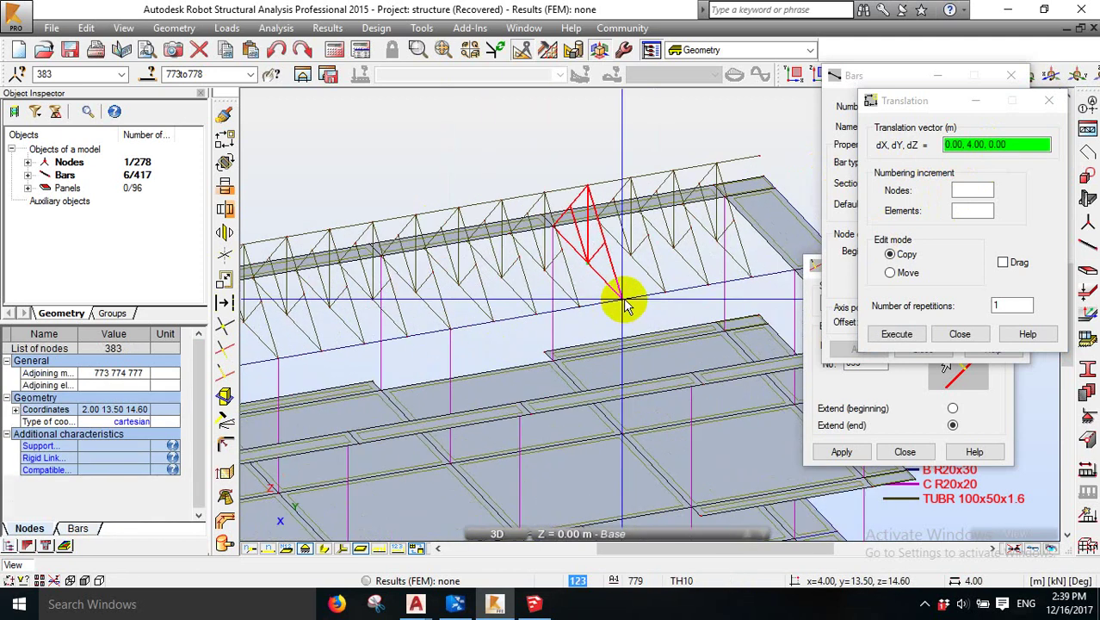
pyautogui.keyDown('shift'); pyautogui.moveTo(622, 303); pyautogui.dragTo(736, 300, button='middle'); pyautogui.keyUp('shift')
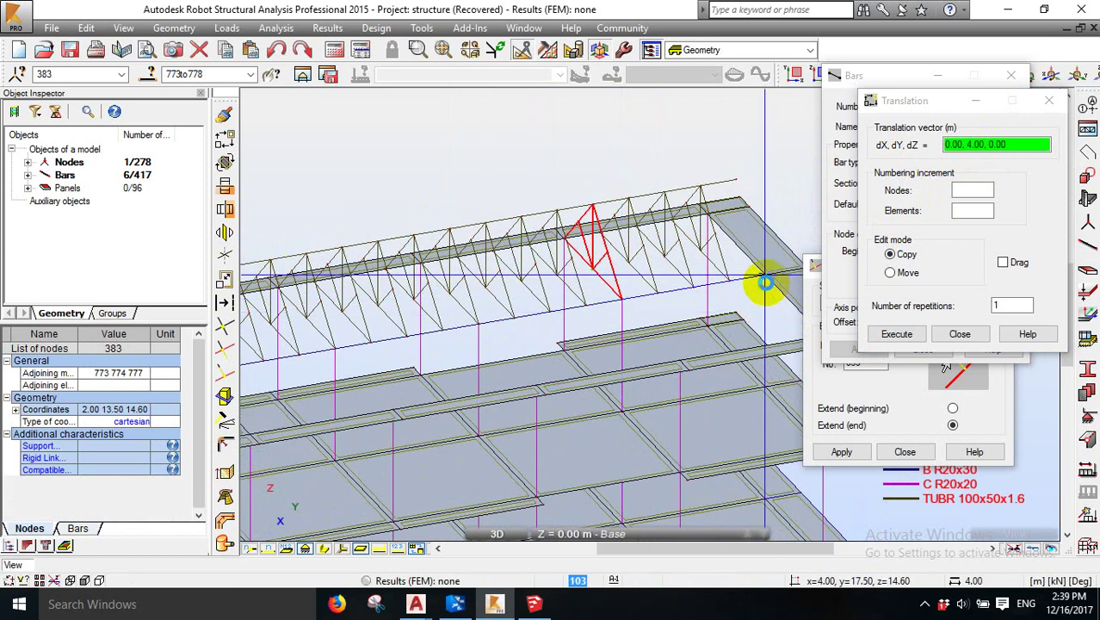
pyautogui.click(765, 284)
pyautogui.rightClick(663, 167)
pyautogui.click(651, 186)
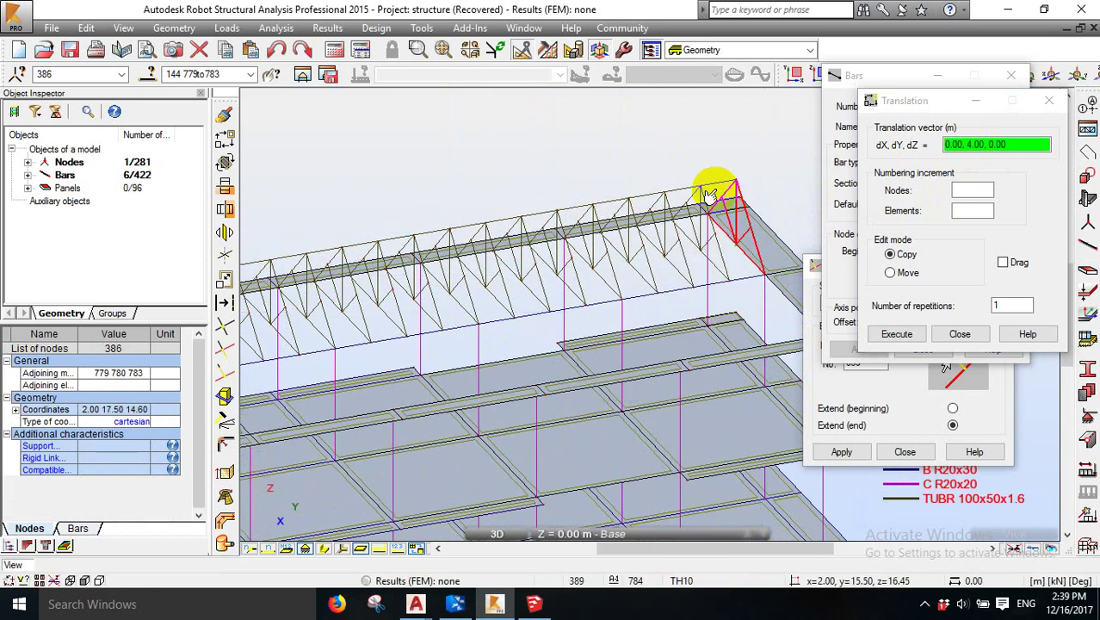
# - Close the Translation, Bars and bar extension dialogs
pyautogui.scroll(-2, 707, 193)
pyautogui.click(960, 334)
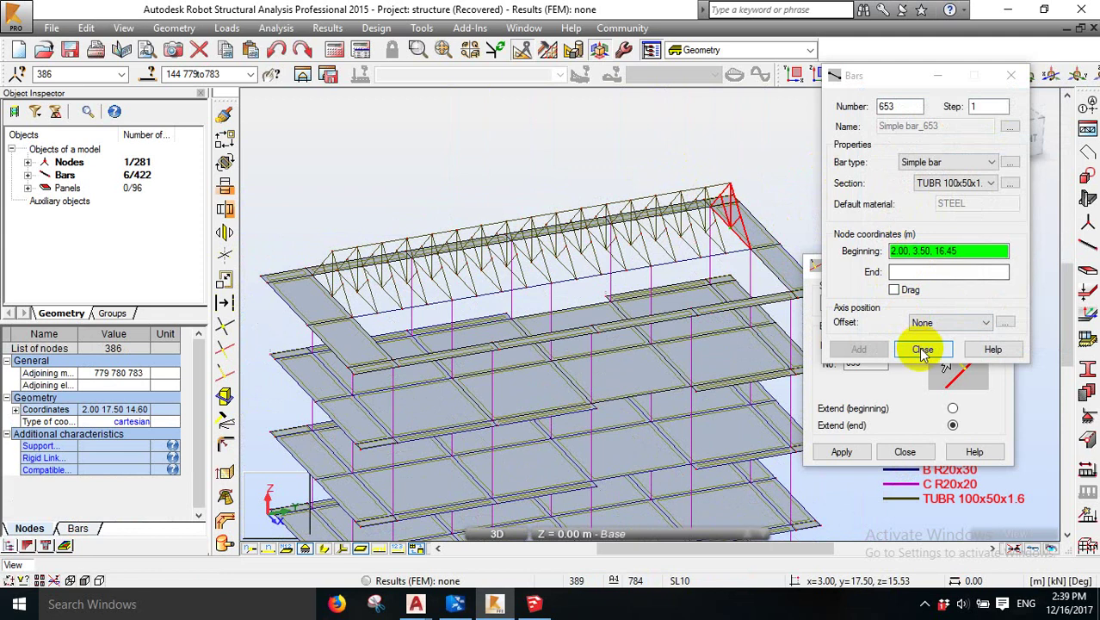
pyautogui.click(923, 349)
pyautogui.click(905, 452)
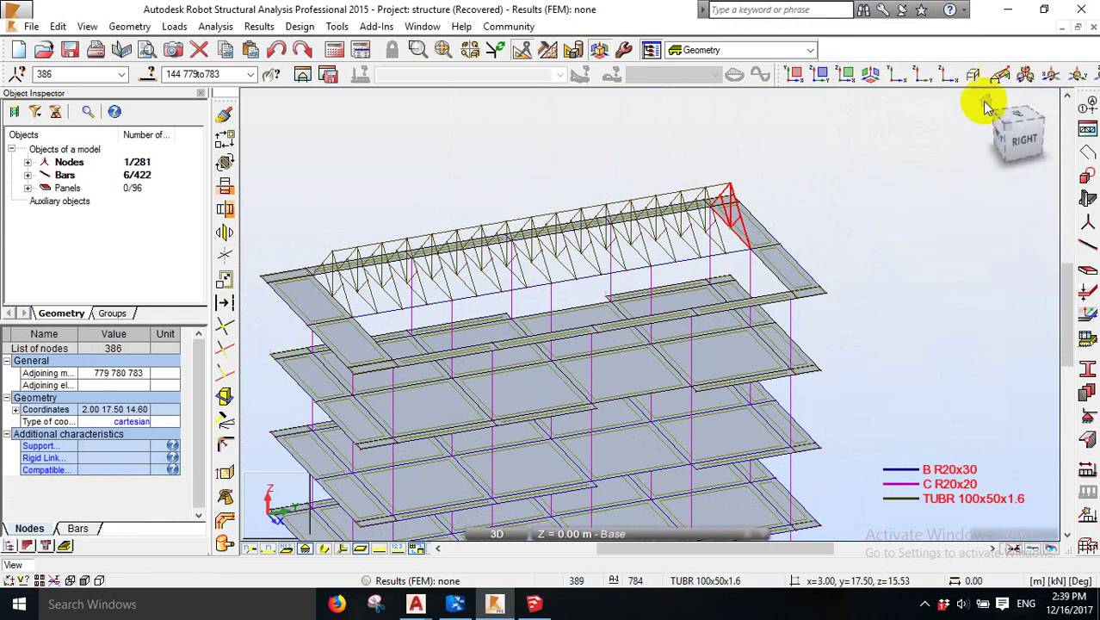
# - Select all bars with section TUBR 100x50x1.6 and mirror a copy of them about the YZ plane at 5.00 m
pyautogui.moveTo(988, 106); pyautogui.dragTo(401, 186)
pyautogui.rightClick(372, 154)
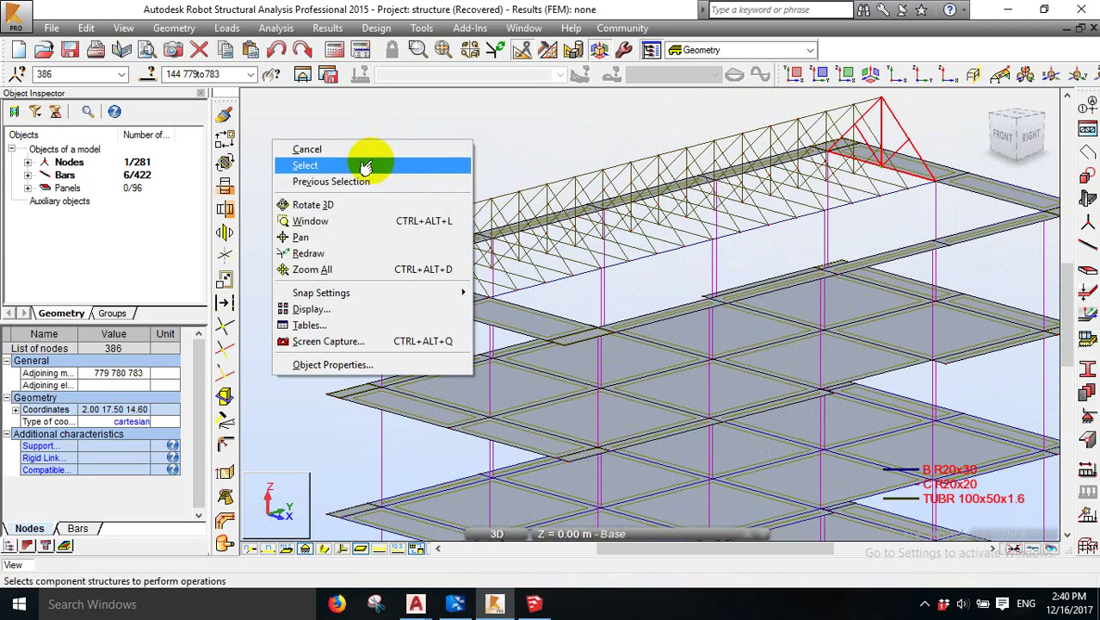
pyautogui.click(361, 162)
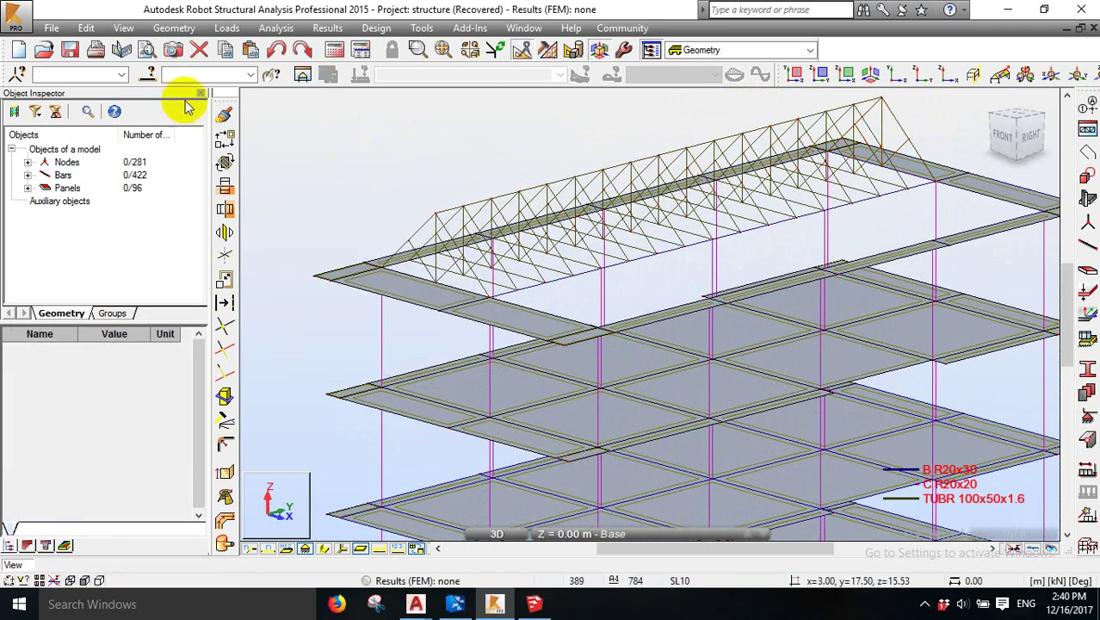
pyautogui.click(149, 74)
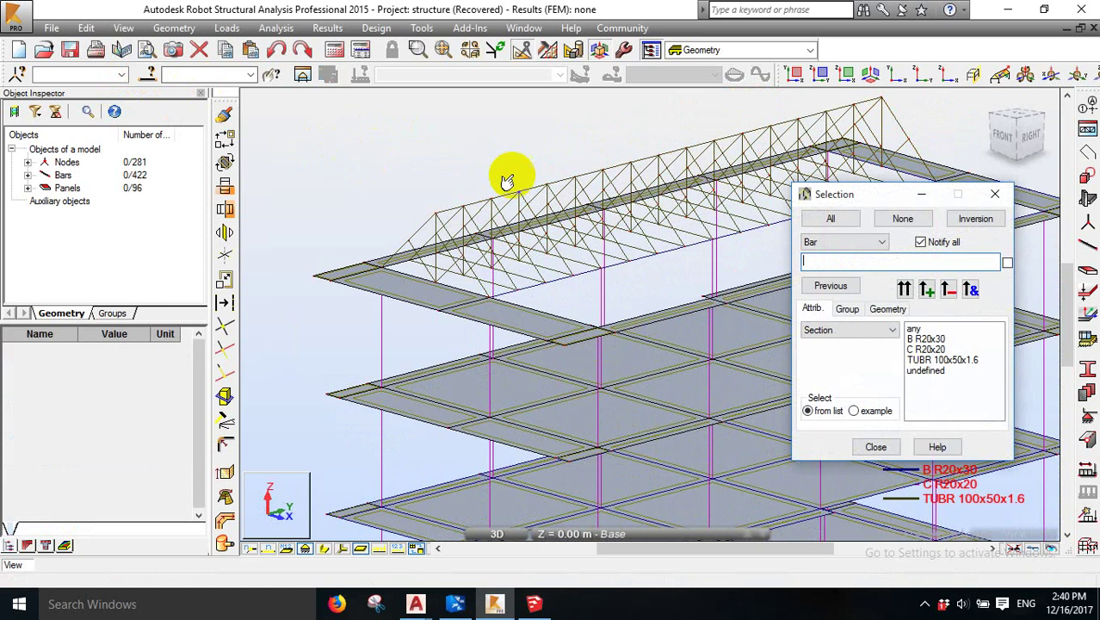
pyautogui.click(950, 359)
pyautogui.click(904, 289)
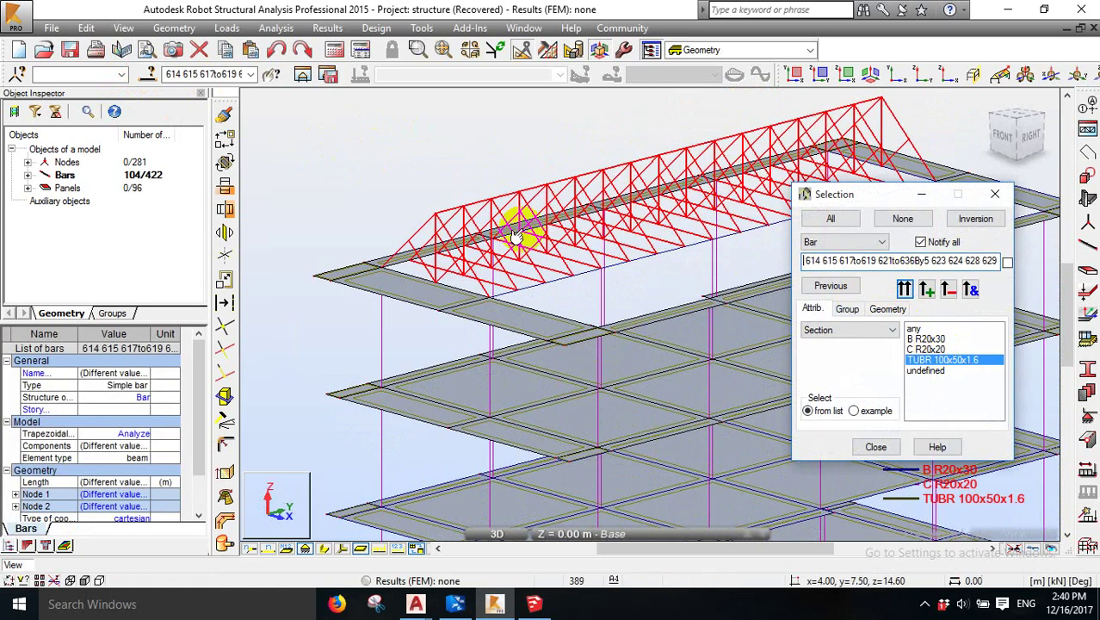
pyautogui.click(226, 209)
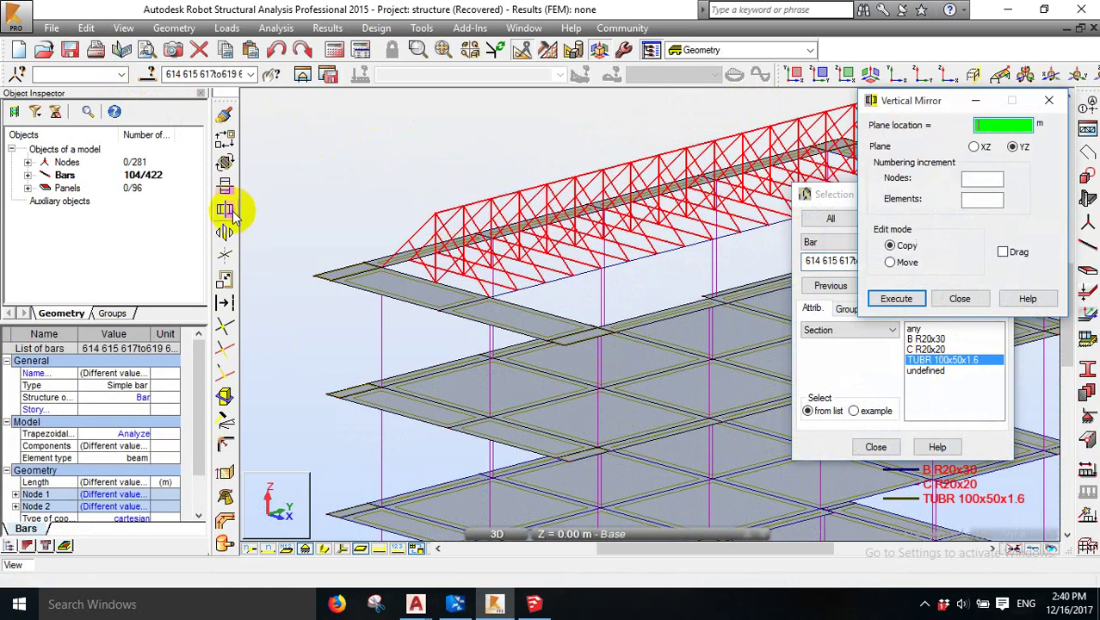
pyautogui.click(520, 292)
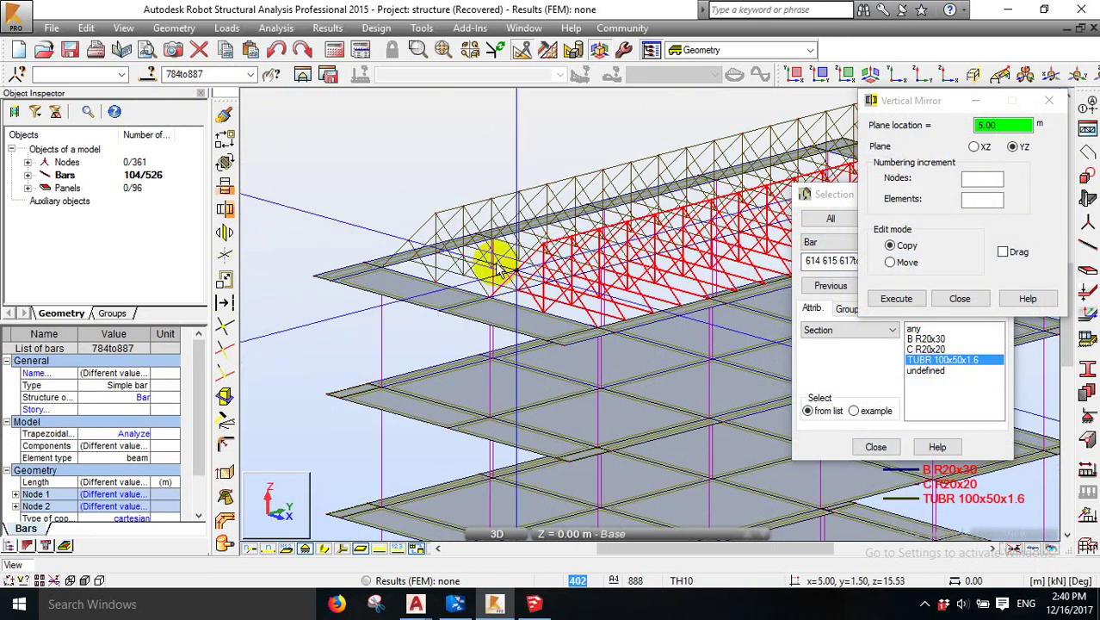
pyautogui.rightClick(395, 153)
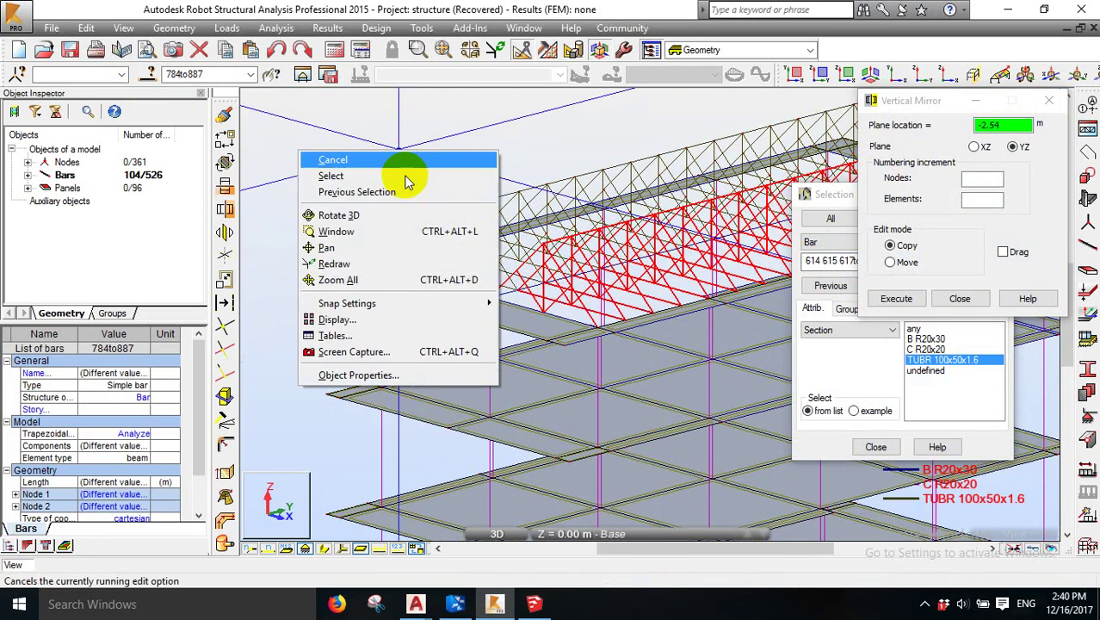
pyautogui.click(375, 217)
pyautogui.moveTo(322, 233); pyautogui.dragTo(539, 274)
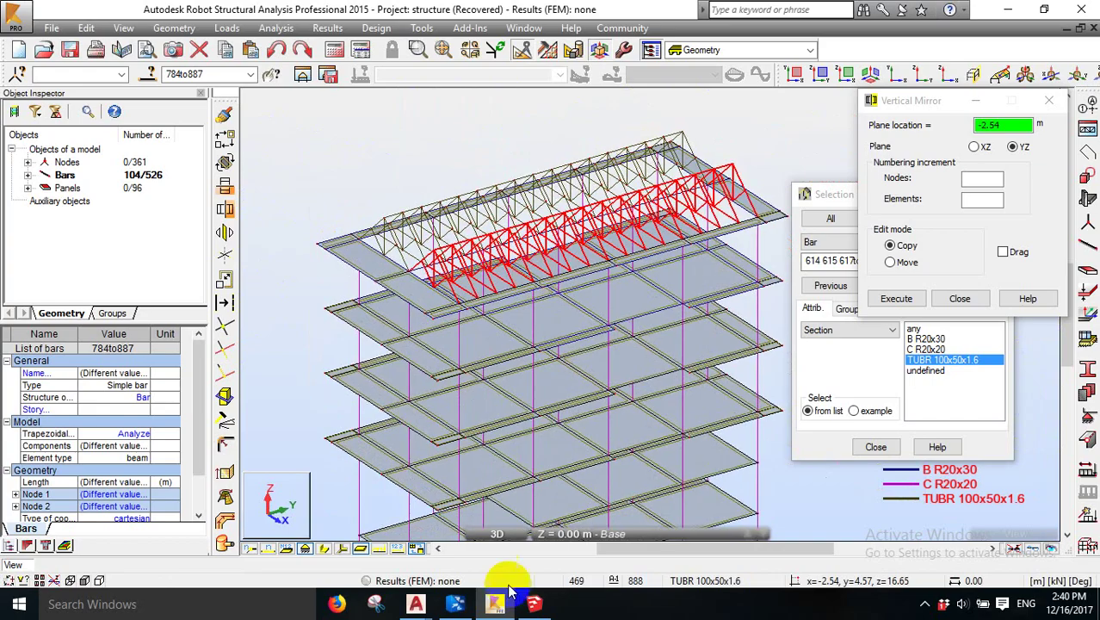
# - Switch to SketchUp to examine the tiled roof of the house model, and return to Robot Structural Analysis
pyautogui.click(534, 603)
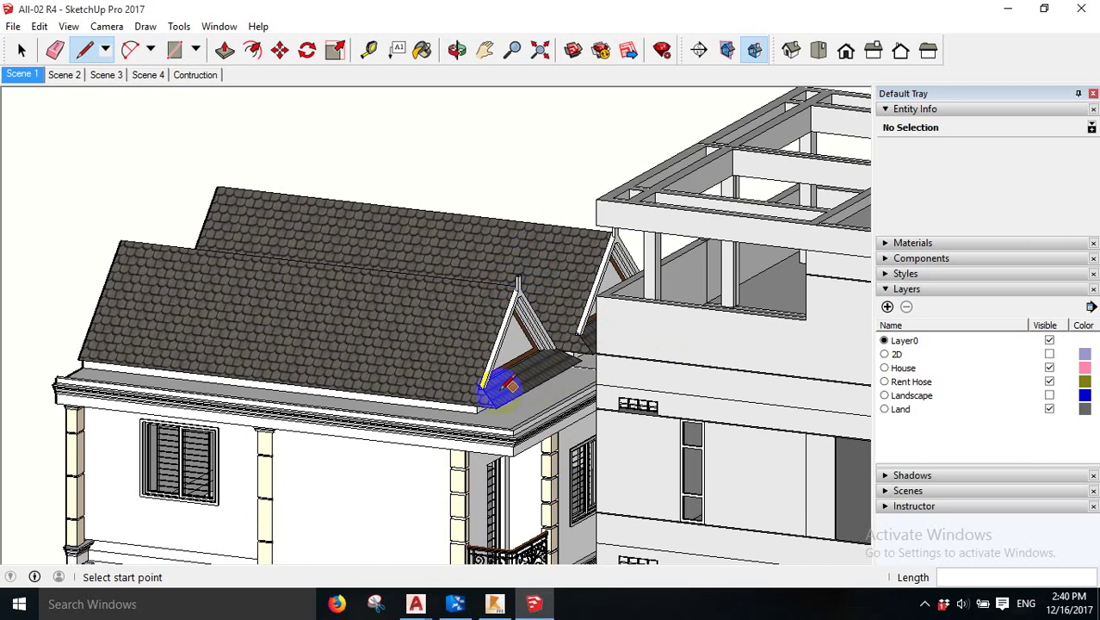
pyautogui.scroll(2, 501, 388)
pyautogui.click(495, 605)
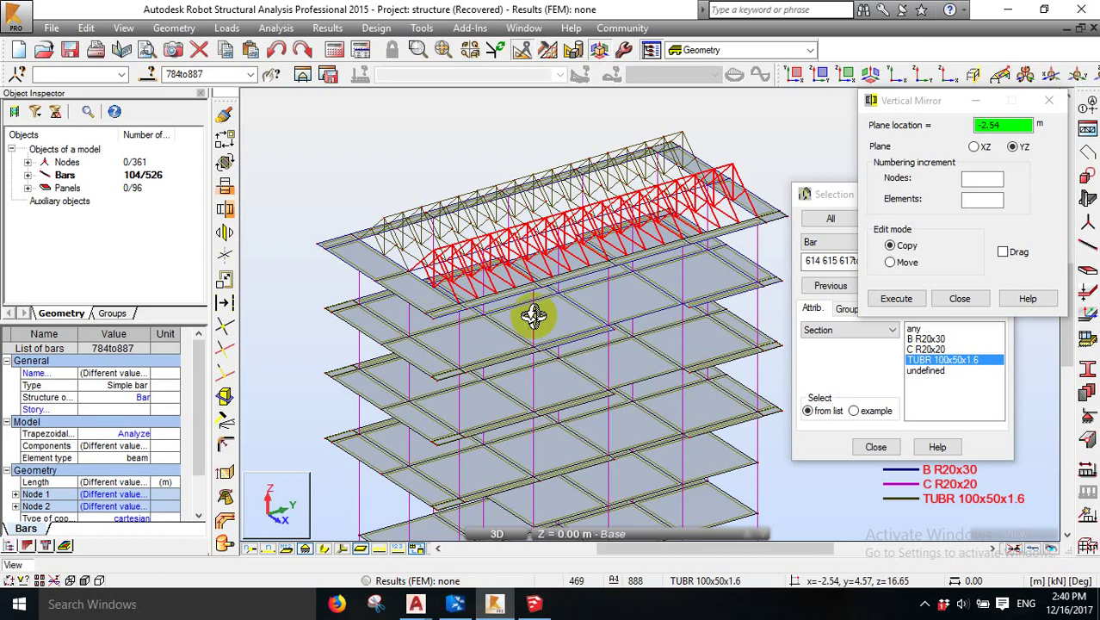
# - Close the Vertical Mirror and Selection dialogs and clear the bar selection
pyautogui.click(959, 299)
pyautogui.click(876, 447)
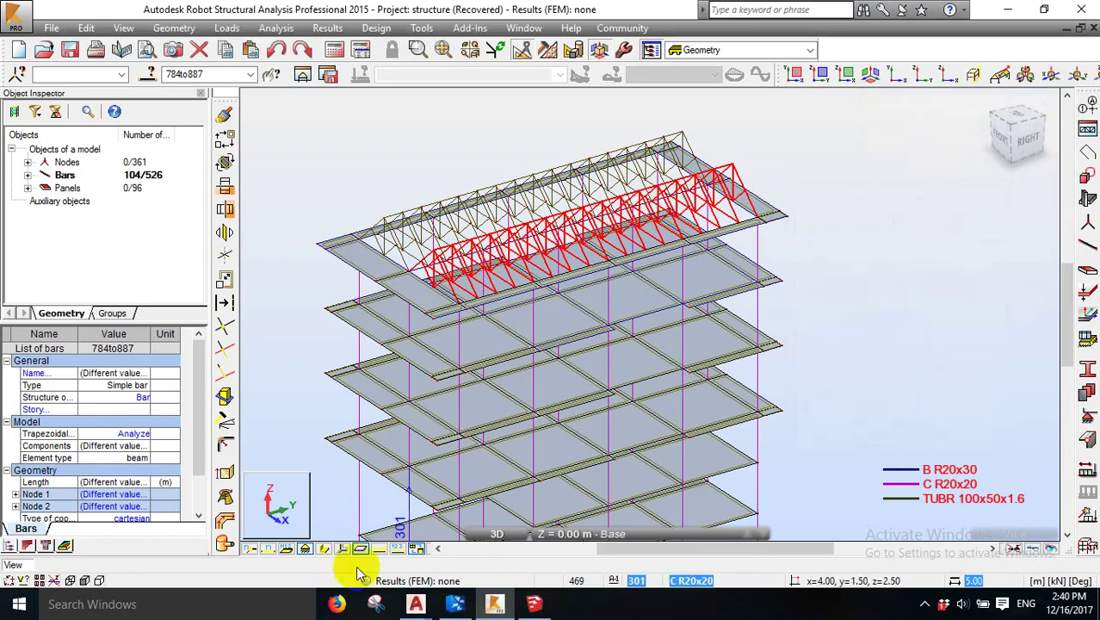
pyautogui.click(325, 163)
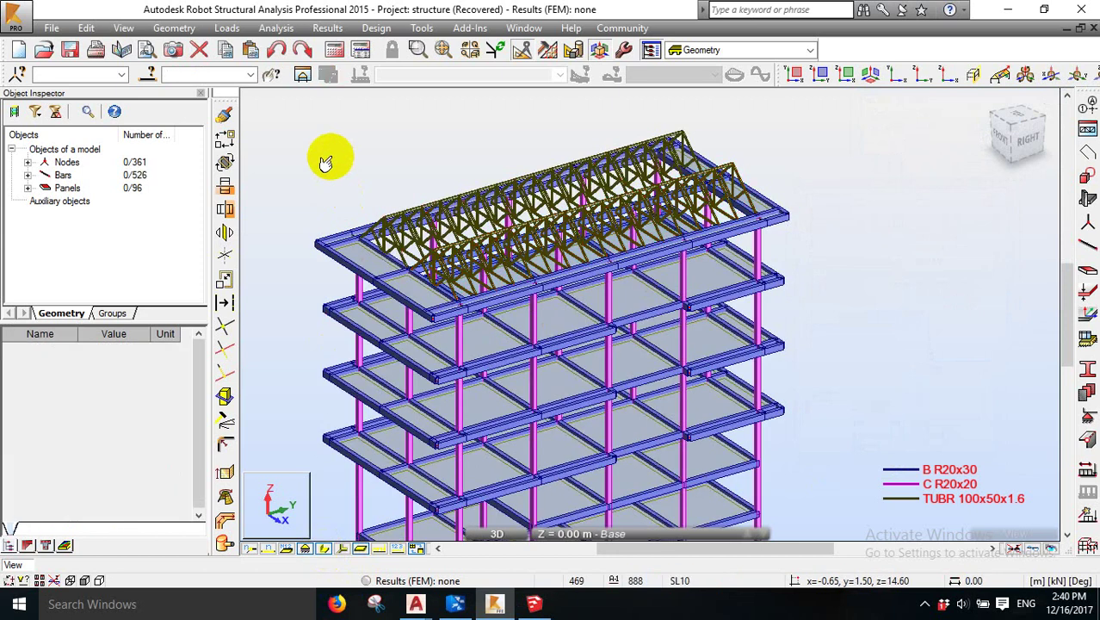
# - Inspect the mirrored roof trusses from several sides with section shapes displayed, and return to the plain line display
pyautogui.rightClick(362, 159)
pyautogui.click(352, 222)
pyautogui.moveTo(353, 223); pyautogui.dragTo(360, 251)
pyautogui.moveTo(363, 319); pyautogui.dragTo(374, 303)
pyautogui.moveTo(492, 273)
pyautogui.mouseDown()
pyautogui.moveTo(526, 246)
pyautogui.moveTo(562, 239)
pyautogui.moveTo(454, 290)
pyautogui.moveTo(425, 290)
pyautogui.moveTo(533, 285)
pyautogui.moveTo(556, 345)
pyautogui.moveTo(514, 282)
pyautogui.moveTo(492, 290)
pyautogui.mouseUp()
pyautogui.scroll(3, 441, 295)
pyautogui.scroll(-3, 425, 289)
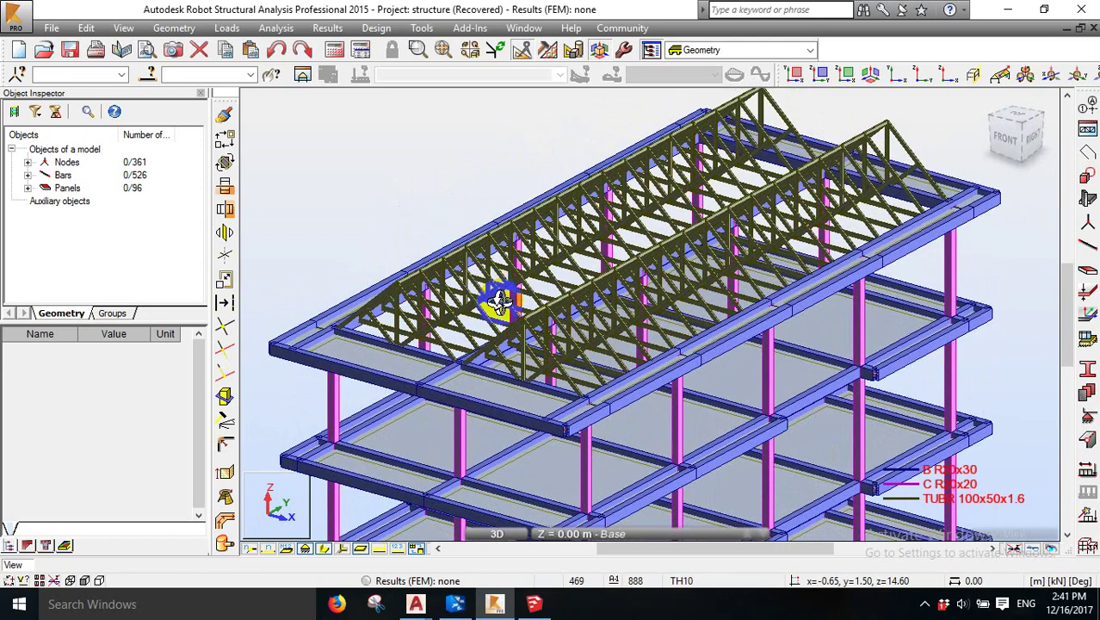
pyautogui.moveTo(558, 366); pyautogui.dragTo(580, 330)
pyautogui.moveTo(447, 318); pyautogui.dragTo(480, 265)
pyautogui.moveTo(353, 280); pyautogui.dragTo(341, 523)
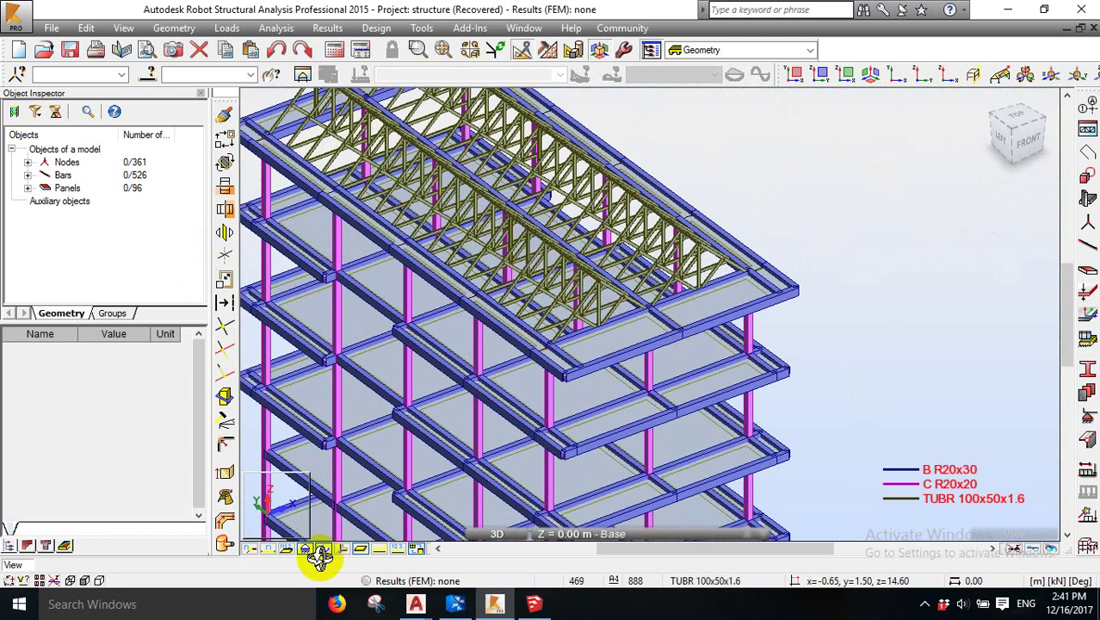
pyautogui.rightClick(355, 400)
pyautogui.click(297, 154)
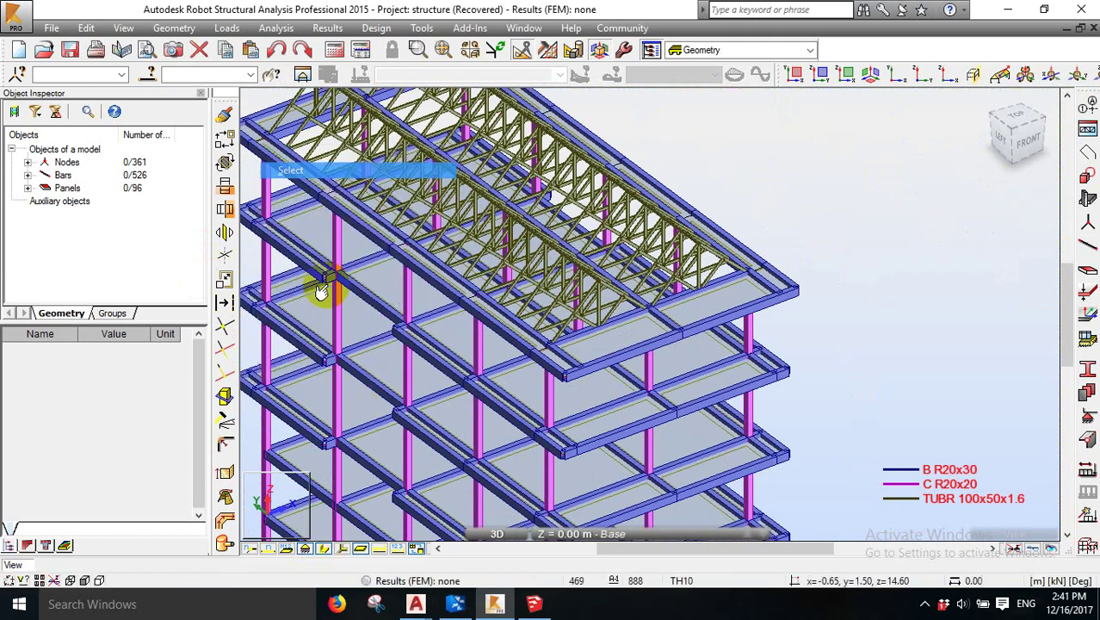
pyautogui.click(323, 548)
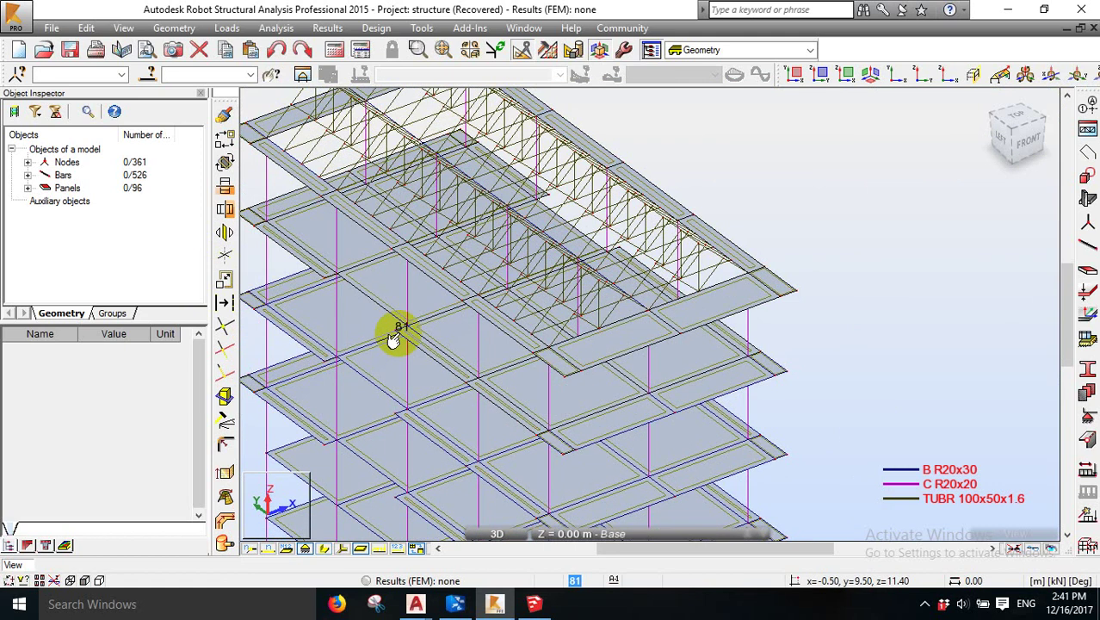
# - Define Local system 1 on the truss slope through points 0.00, 2.50, 14.60; 0.00, 1.50, 14.60; and 2.00, 1.50, 16.45
pyautogui.click(1000, 74)
pyautogui.scroll(2, 541, 330)
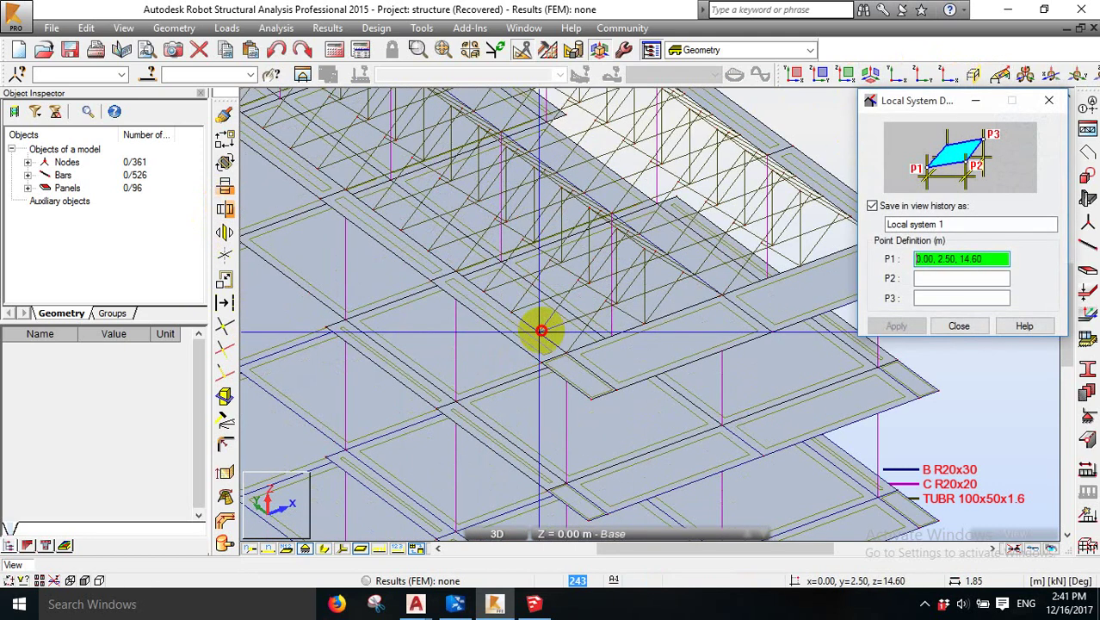
pyautogui.click(542, 330)
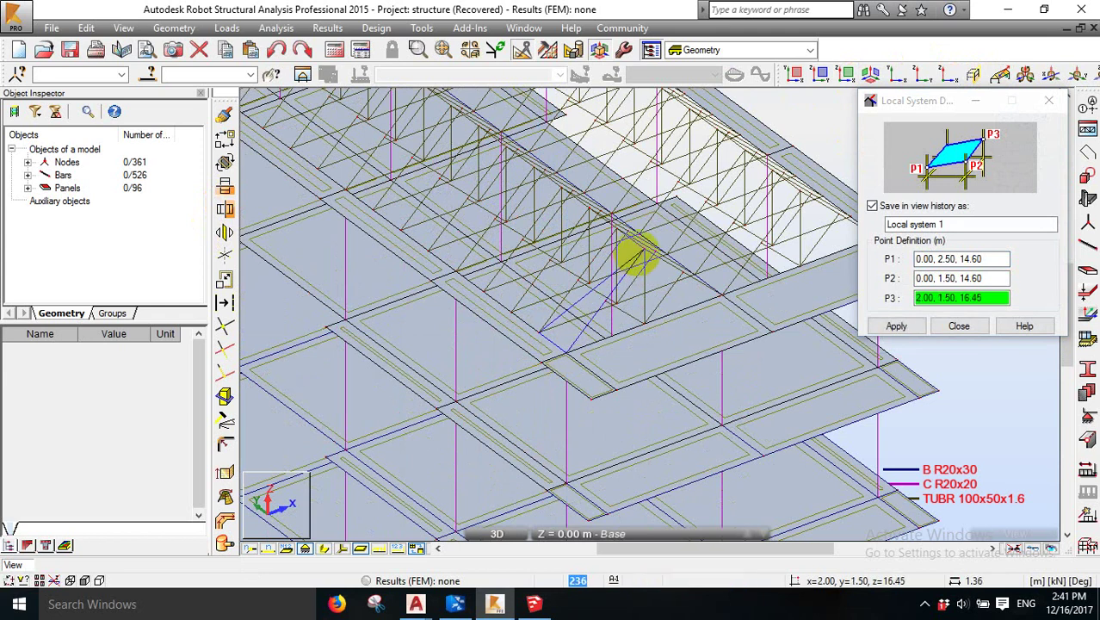
pyautogui.click(642, 252)
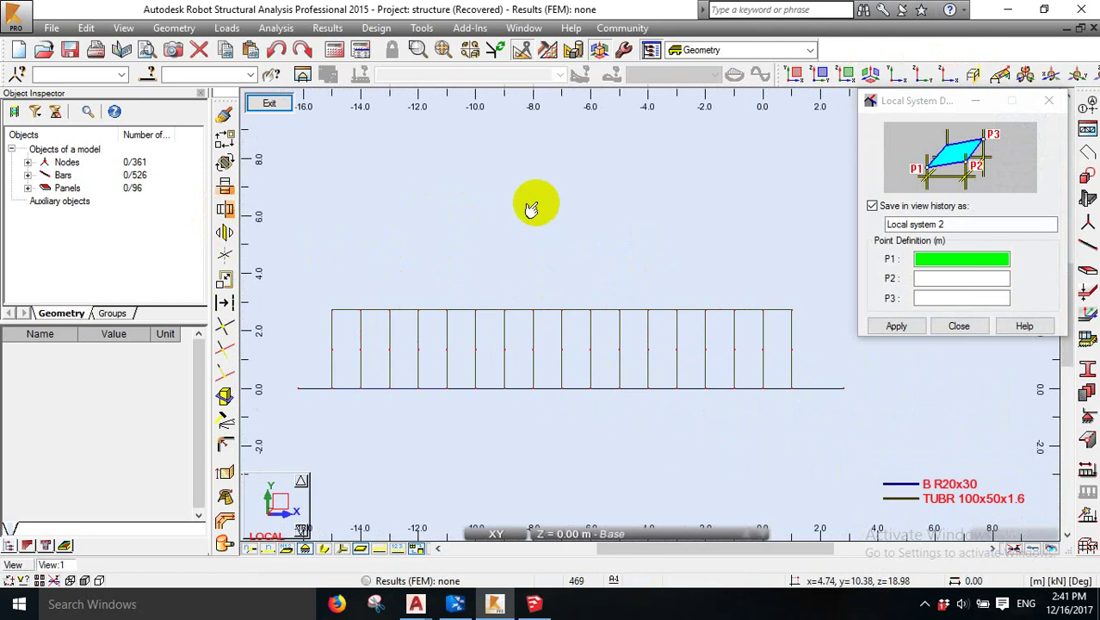
# - Start a new bar and add the section TUBS 25x25x1.6 from the Thailand database for it
pyautogui.click(1085, 245)
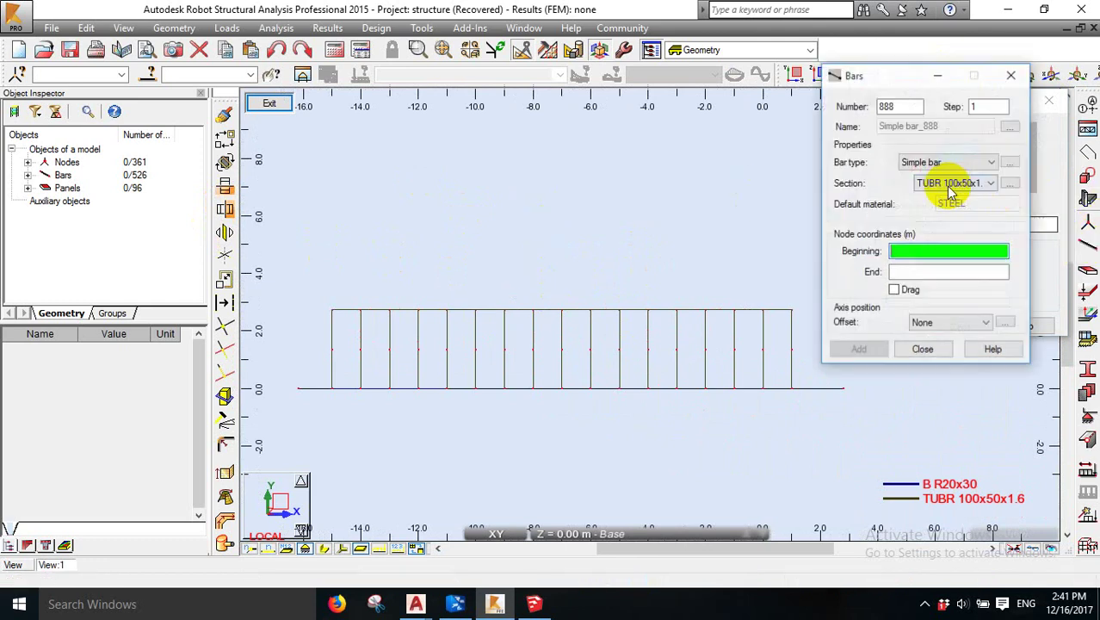
pyautogui.click(1013, 183)
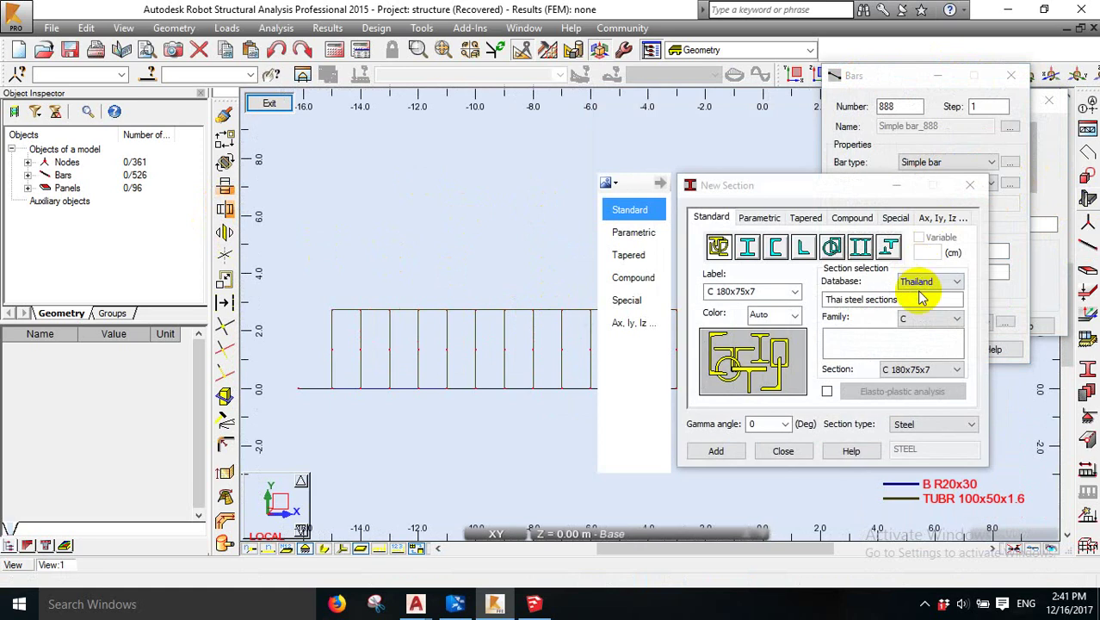
pyautogui.click(944, 325)
pyautogui.click(912, 419)
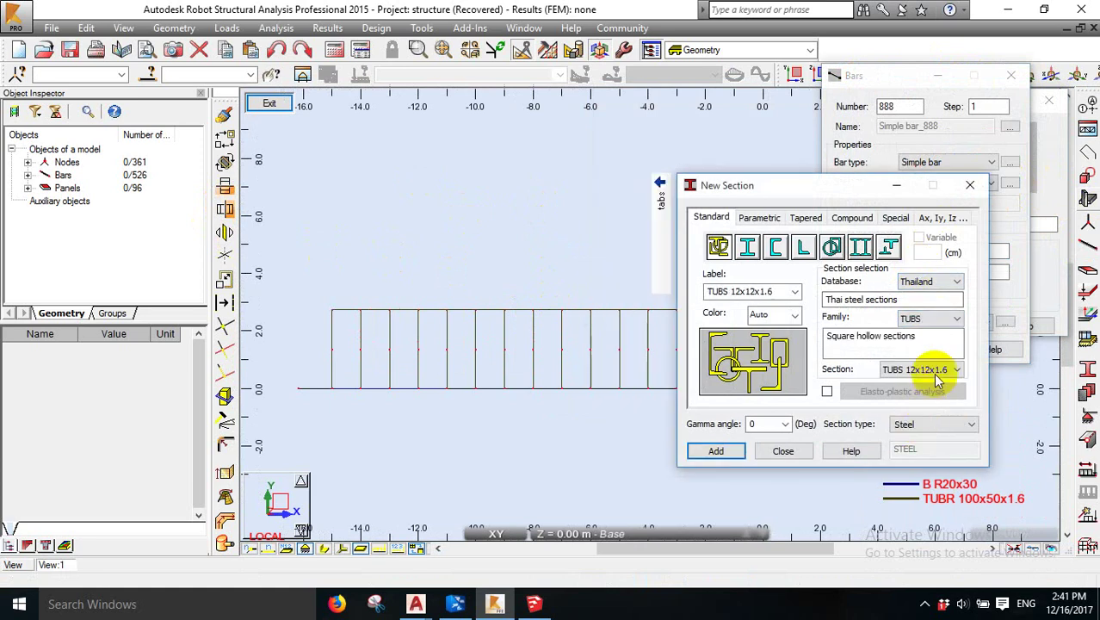
pyautogui.click(938, 372)
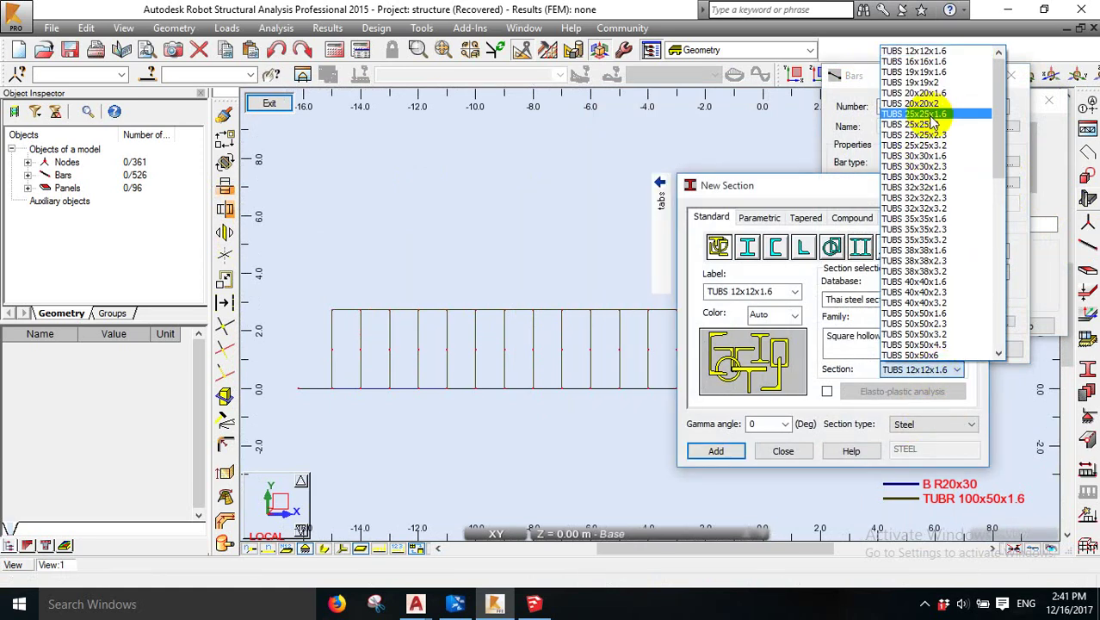
pyautogui.click(912, 112)
pyautogui.click(734, 443)
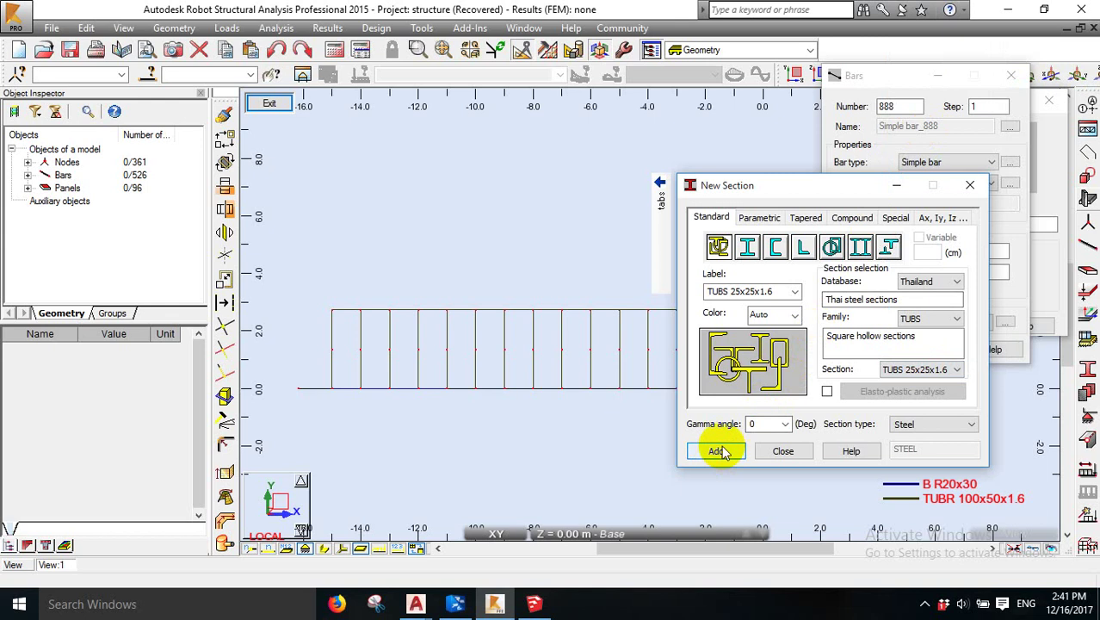
pyautogui.click(779, 452)
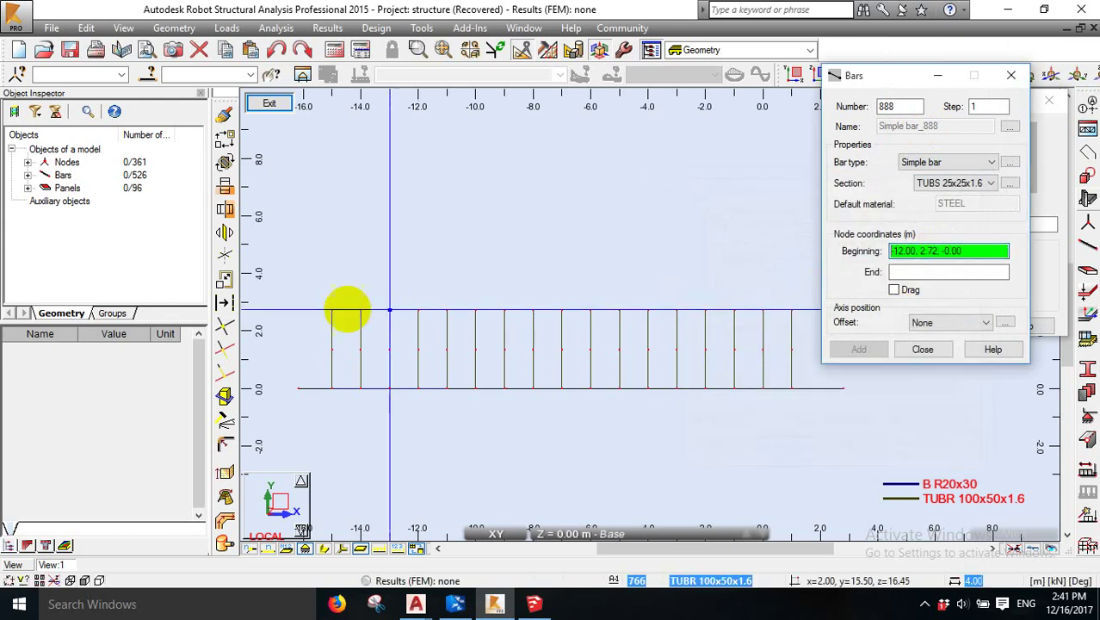
# - Draw a TUBS 25x25x1.6 bar along the ridge from -15.00, 2.72, 0.00 to 4.06, 2.72, 0.00
pyautogui.click(336, 307)
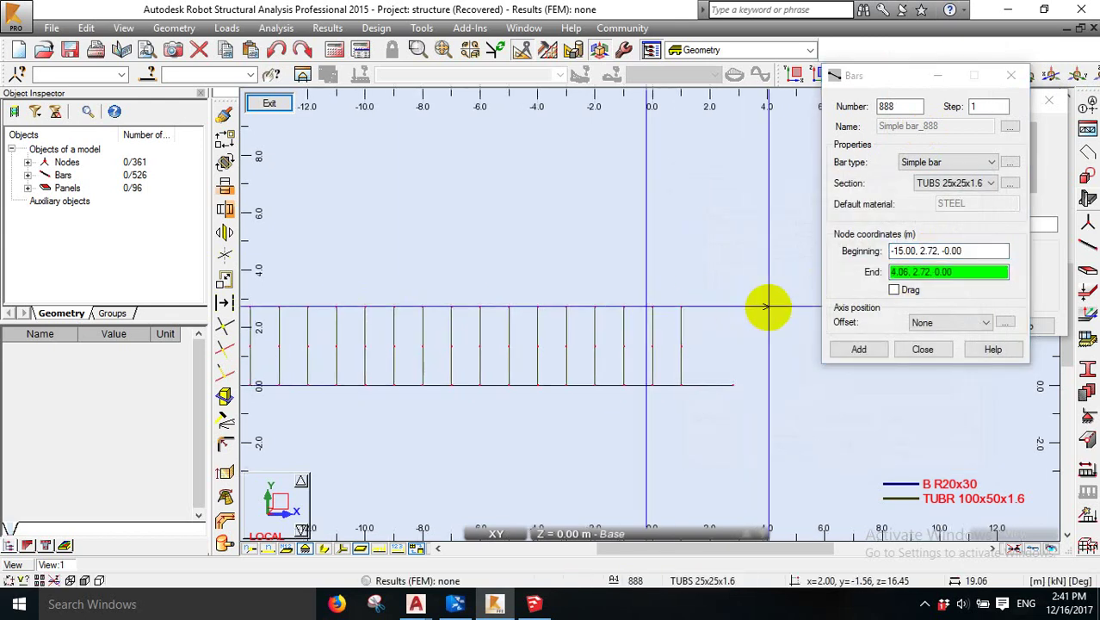
pyautogui.click(766, 306)
pyautogui.rightClick(712, 239)
pyautogui.scroll(-2, 769, 300)
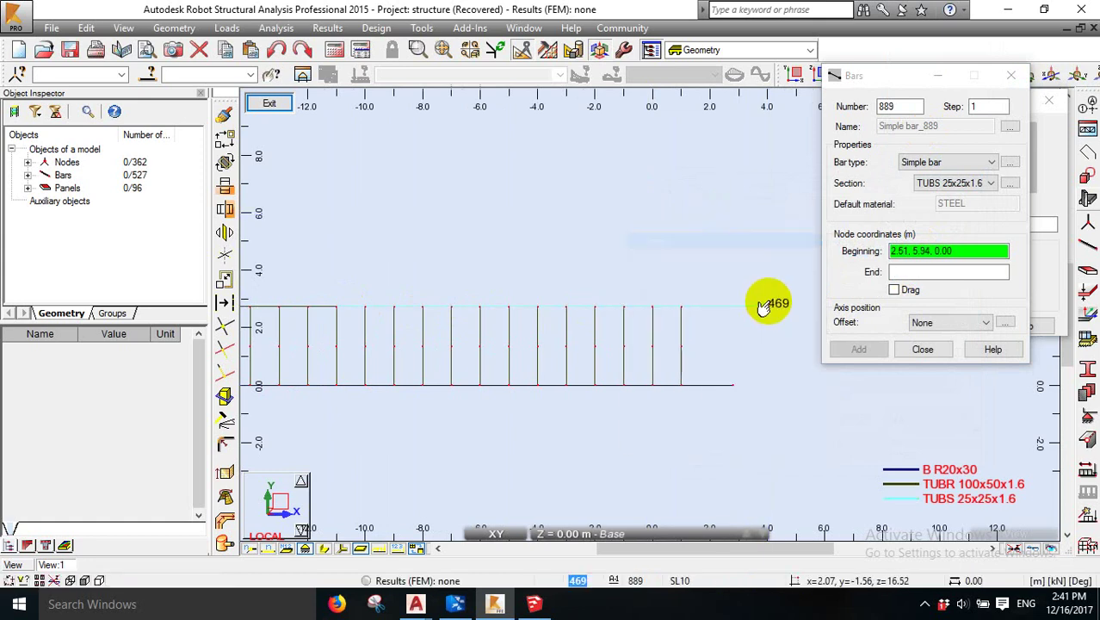
# - Move the new TUBS 25x25x1.6 bar down the slope by a translation of 0,-0.3
pyautogui.moveTo(783, 334); pyautogui.dragTo(742, 270)
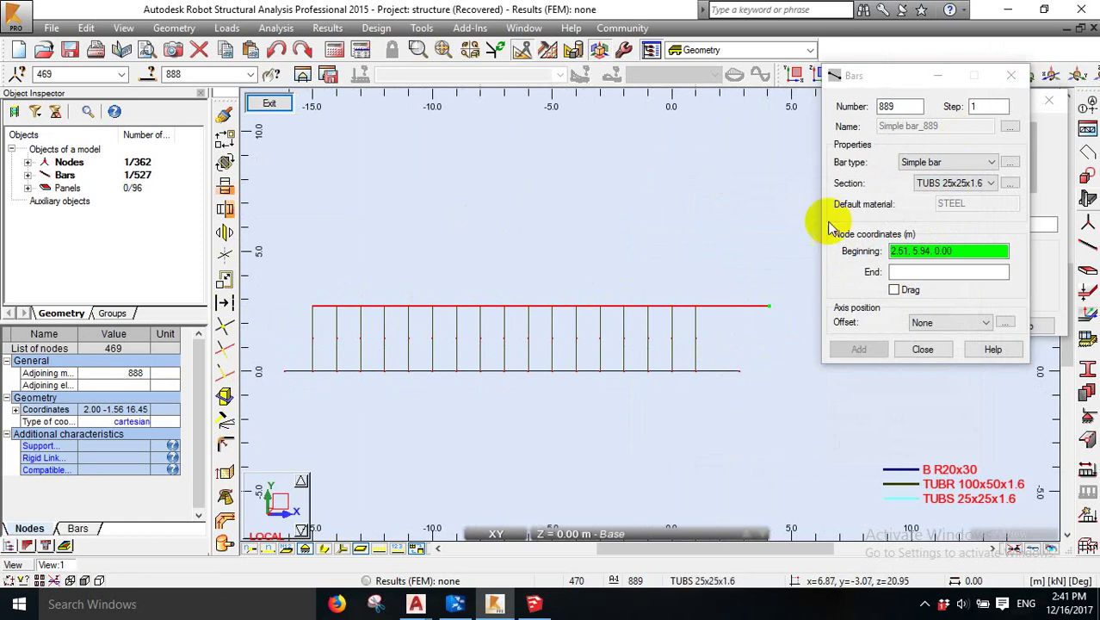
pyautogui.click(225, 142)
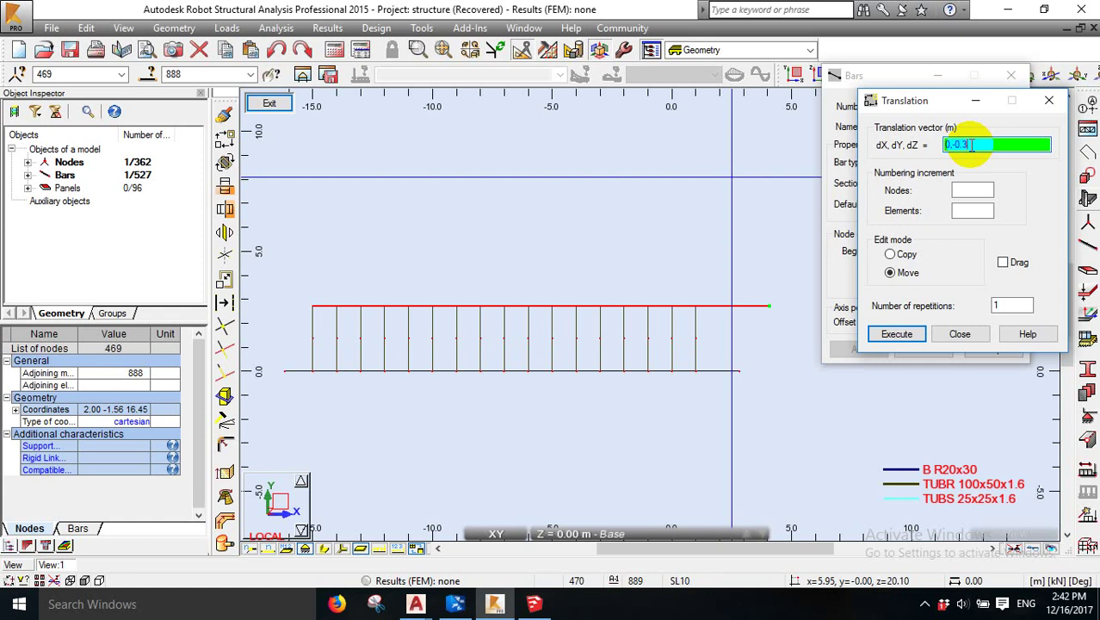
pyautogui.click(914, 335)
pyautogui.rightClick(728, 213)
pyautogui.click(719, 238)
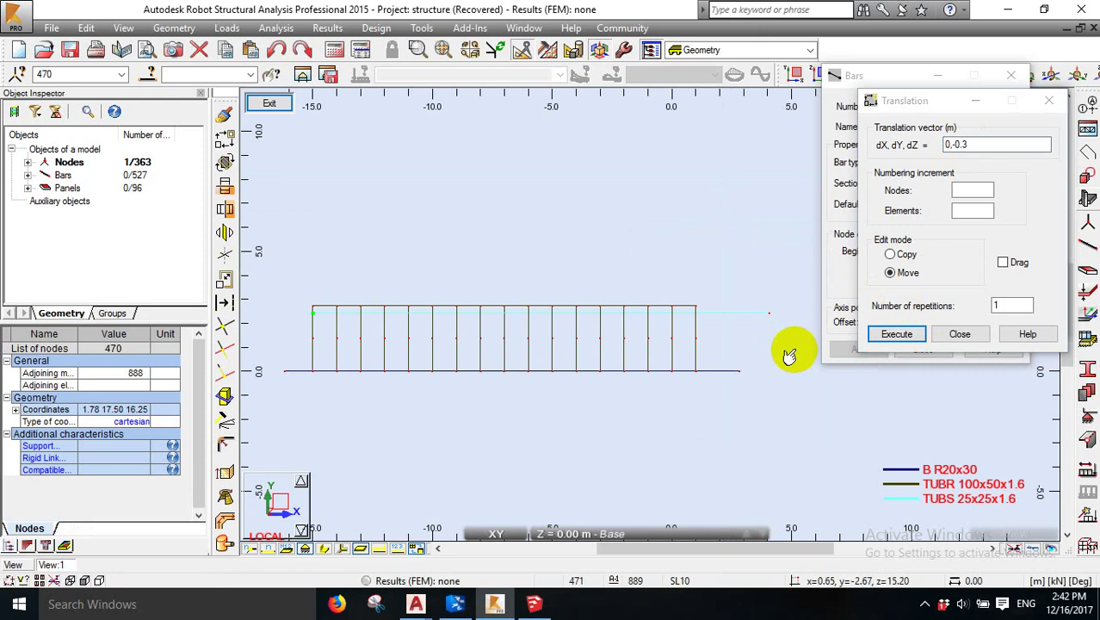
# - Trim the overhanging end of the TUBS 25x25x1.6 bar, using end truss bar 614 as the cutting object
pyautogui.moveTo(789, 355); pyautogui.dragTo(740, 268)
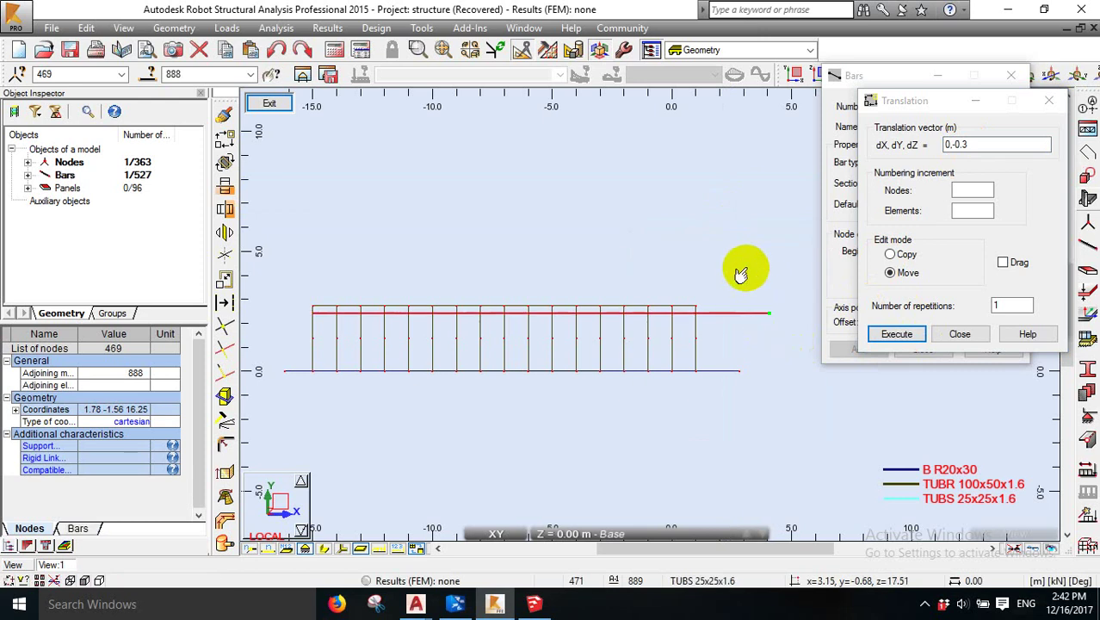
pyautogui.click(691, 330)
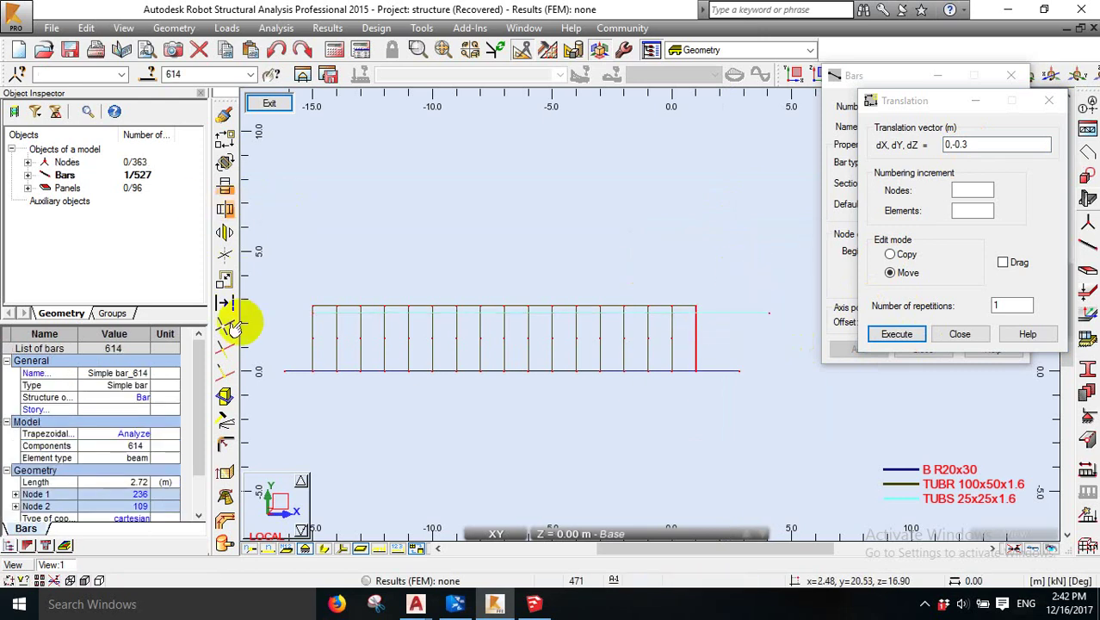
pyautogui.click(227, 348)
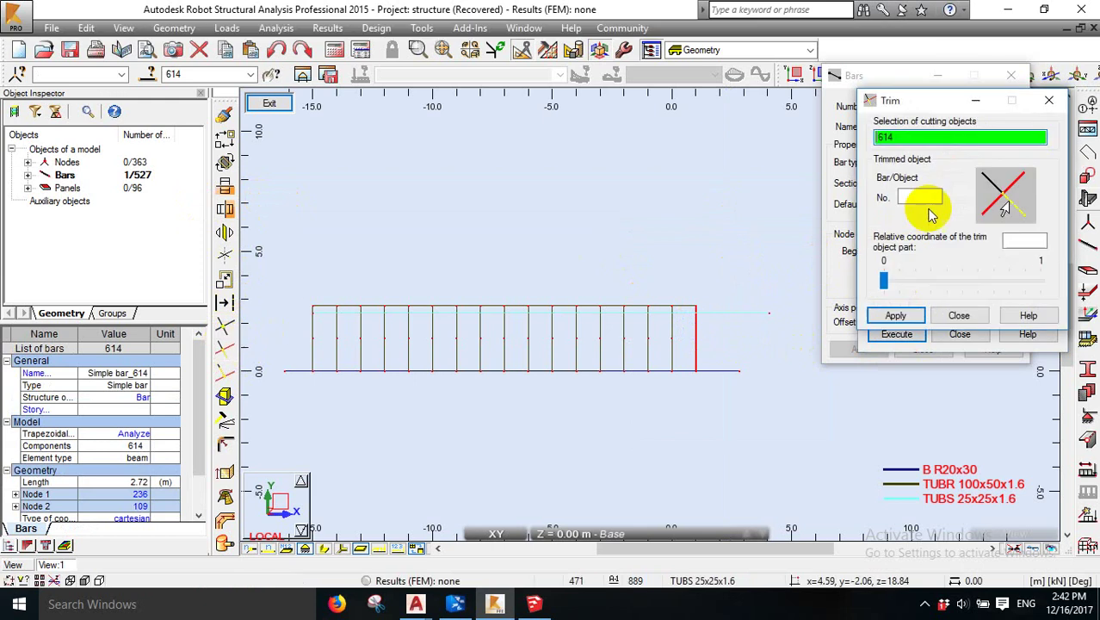
pyautogui.click(913, 196)
pyautogui.click(726, 323)
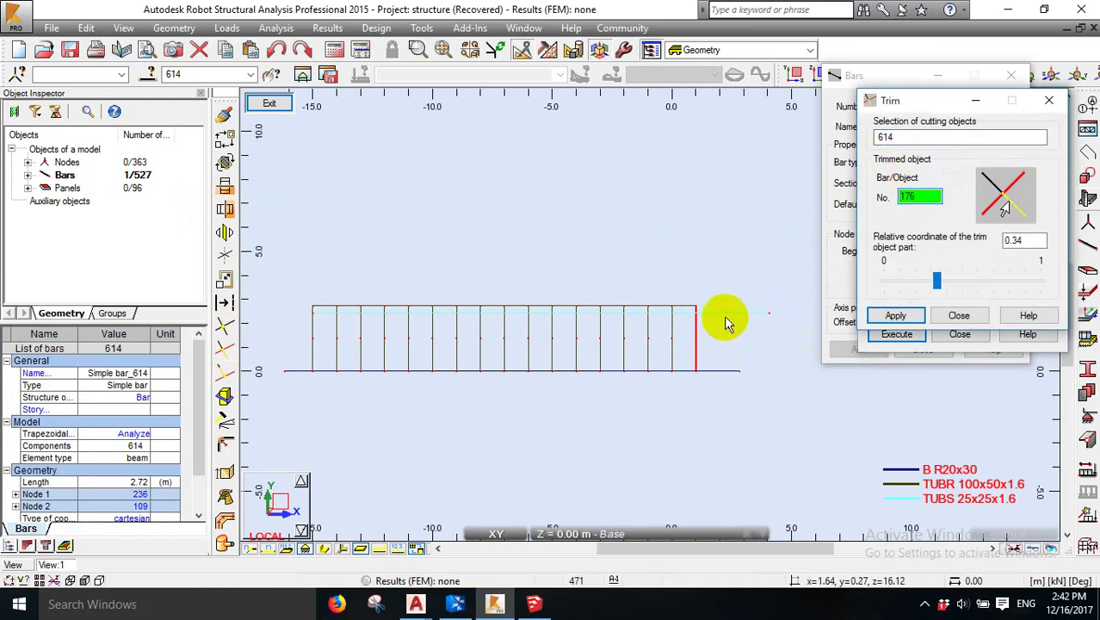
pyautogui.rightClick(728, 192)
pyautogui.click(717, 216)
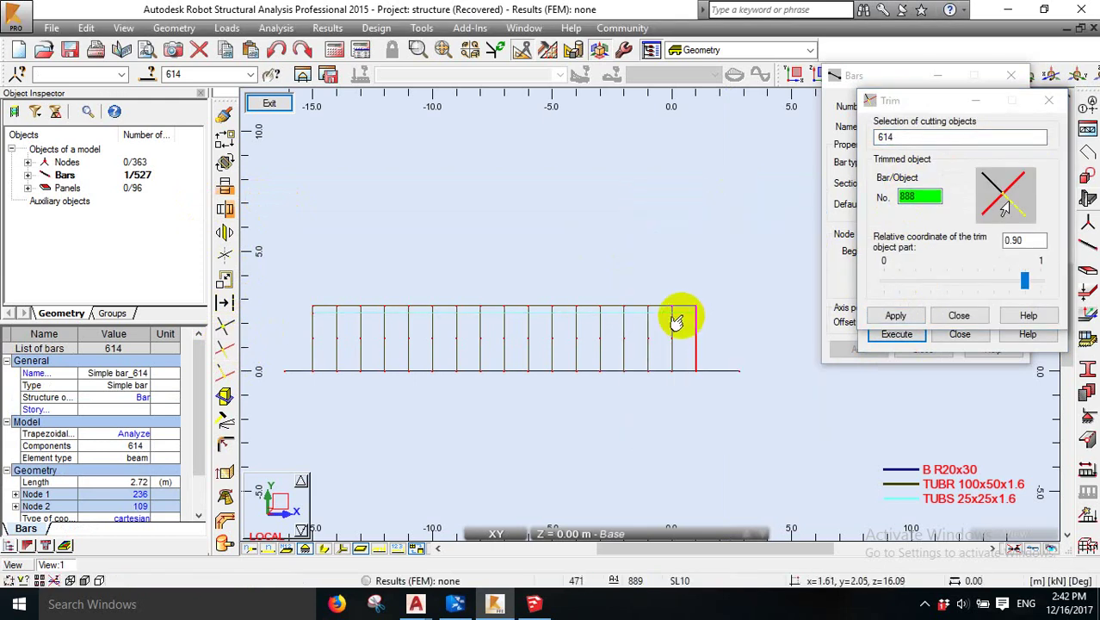
# - Make eight successive copies of the trimmed TUBS 25x25x1.6 bar down the slope, each translated by 0,-0.3
pyautogui.click(327, 312)
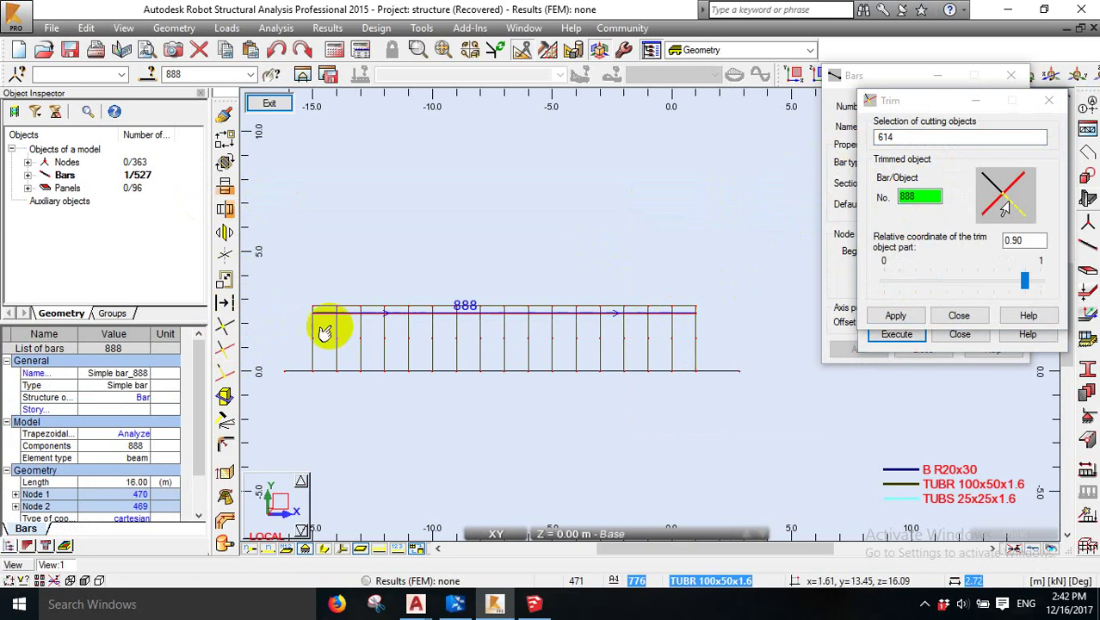
pyautogui.click(228, 142)
pyautogui.click(988, 146)
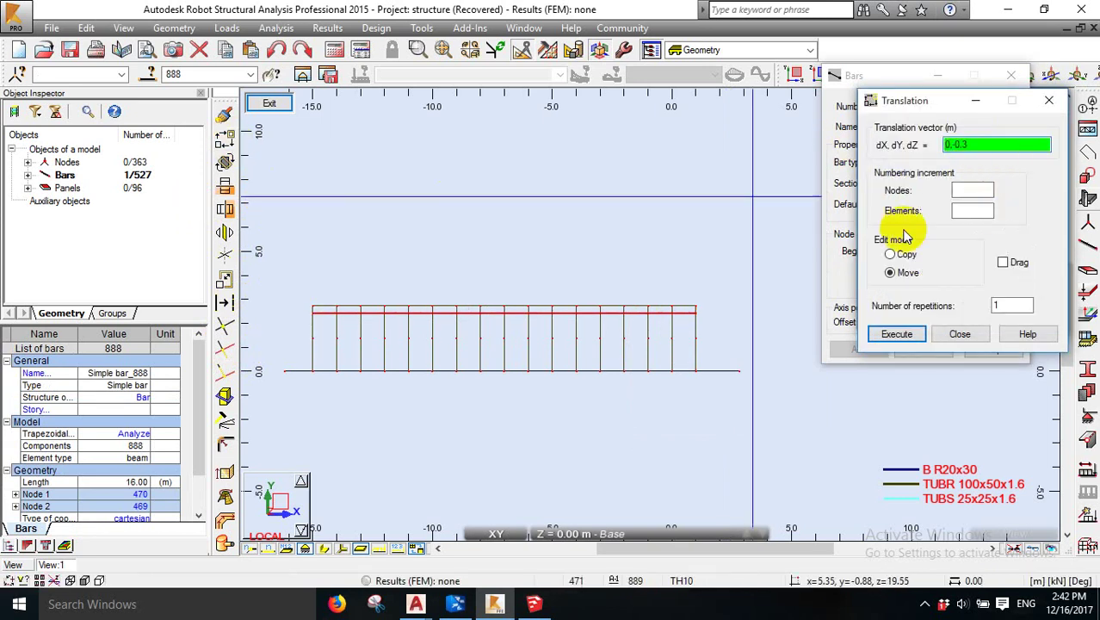
pyautogui.click(892, 254)
pyautogui.click(897, 333)
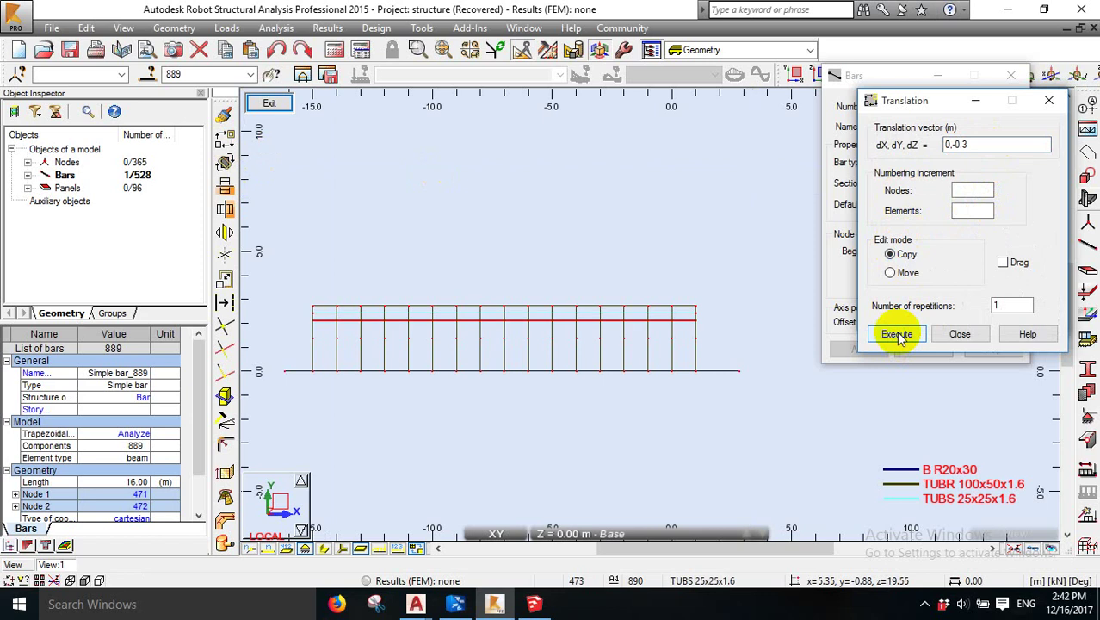
pyautogui.click(897, 334)
pyautogui.click(897, 334)
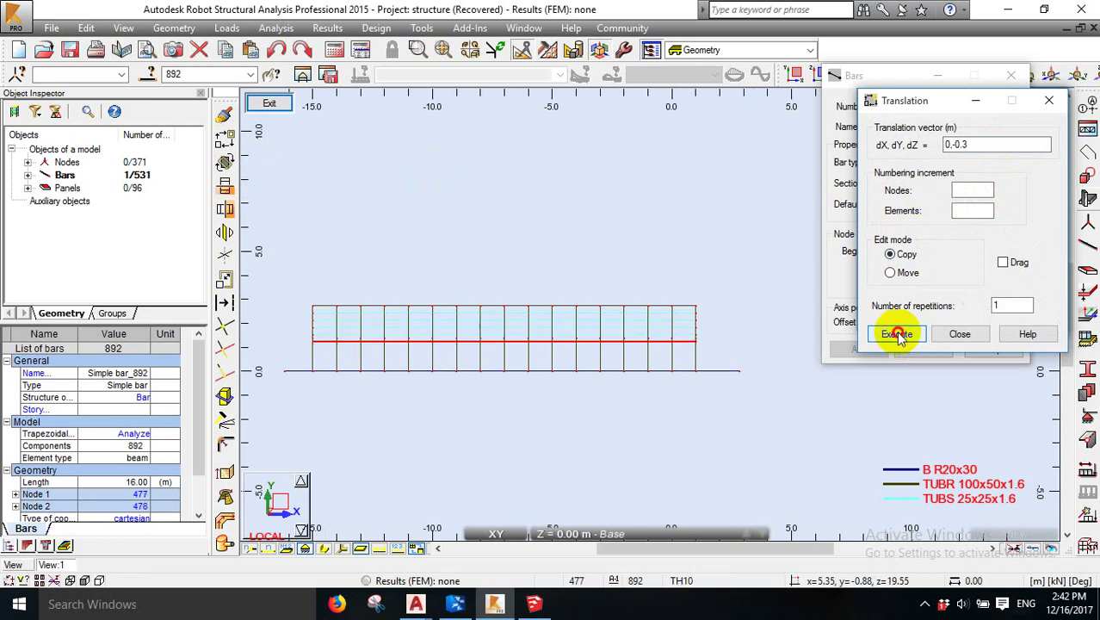
pyautogui.click(897, 334)
pyautogui.click(897, 334)
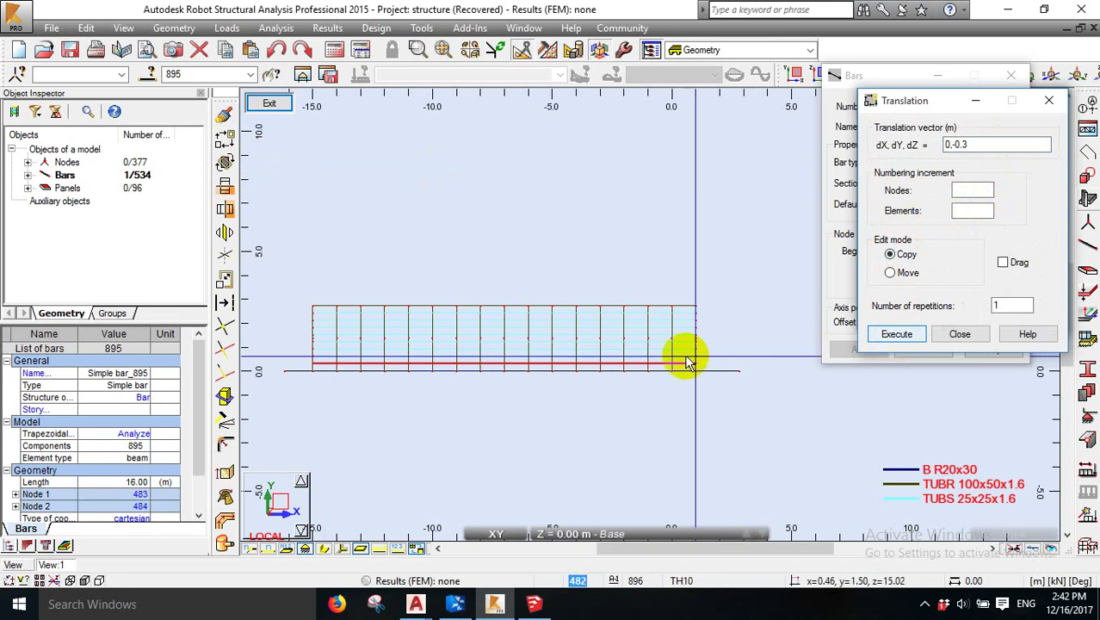
pyautogui.scroll(4, 689, 359)
pyautogui.click(901, 334)
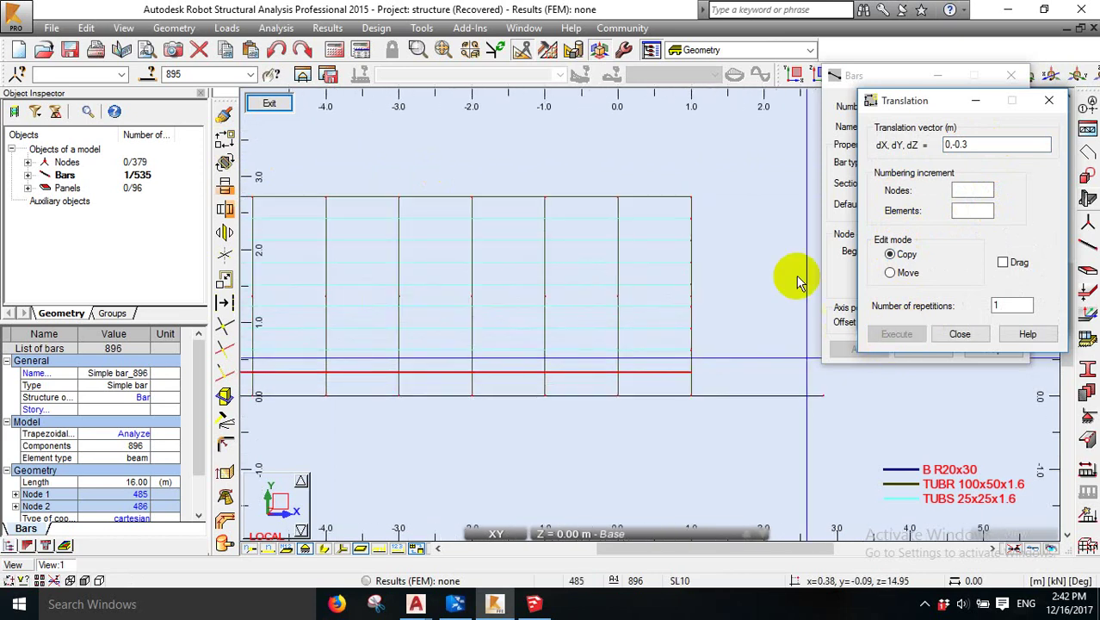
# - Leave the copy command and close the Translation, Trim and Bars dialogs
pyautogui.rightClick(749, 216)
pyautogui.click(777, 245)
pyautogui.click(947, 334)
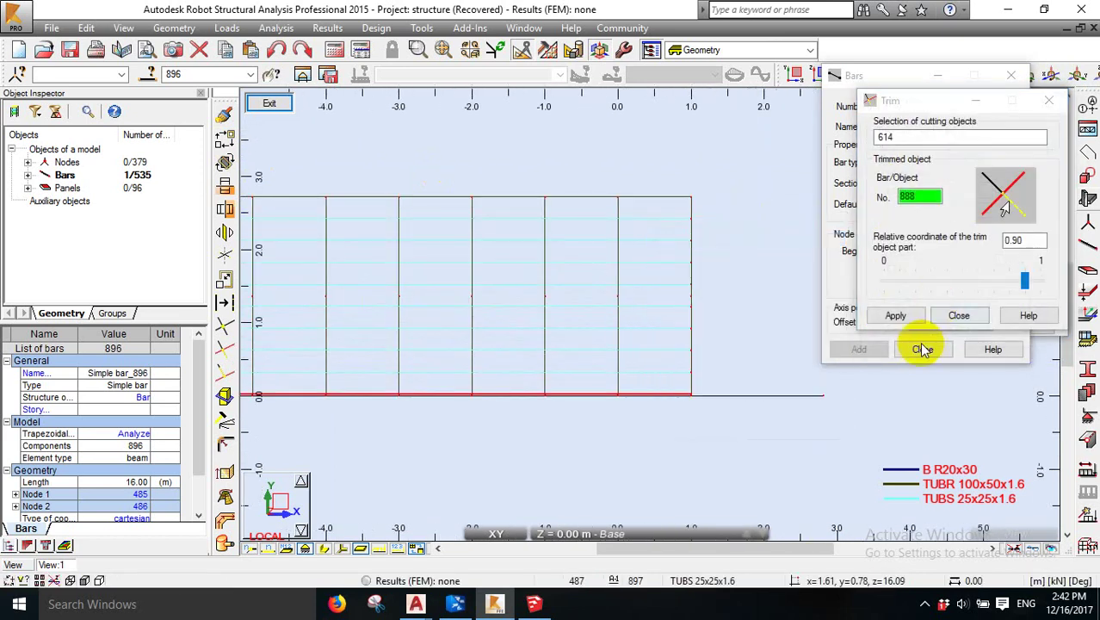
pyautogui.click(955, 317)
pyautogui.click(924, 349)
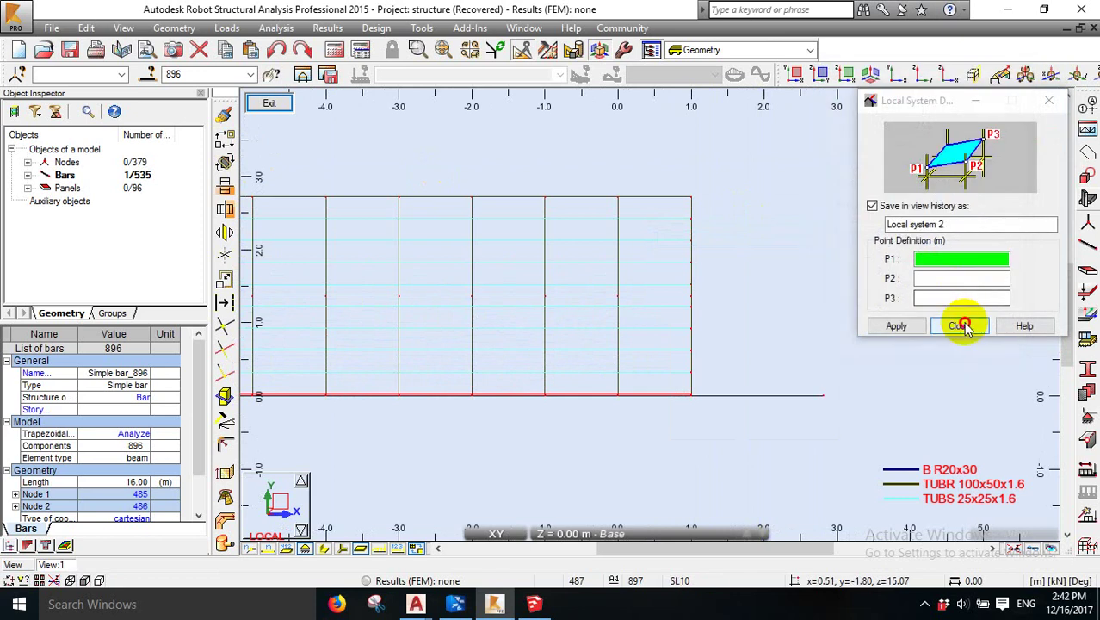
# - Close the local system definition, return to the full 3D view and check the battens on the trusses with section shapes displayed temporarily
pyautogui.click(963, 325)
pyautogui.click(271, 103)
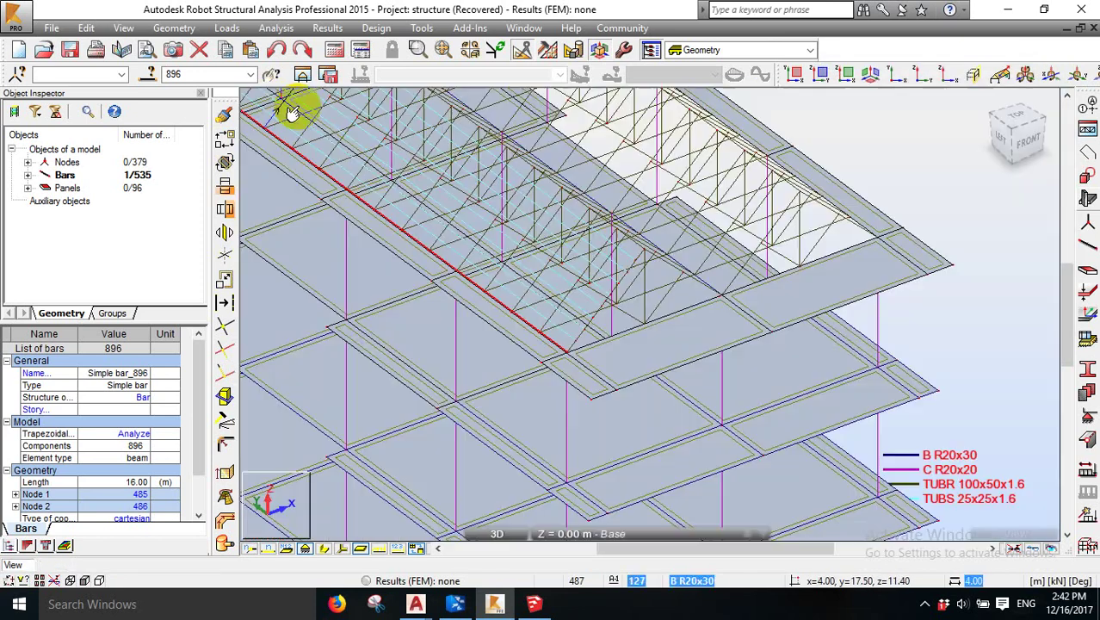
pyautogui.moveTo(373, 179); pyautogui.dragTo(533, 238, button='middle')
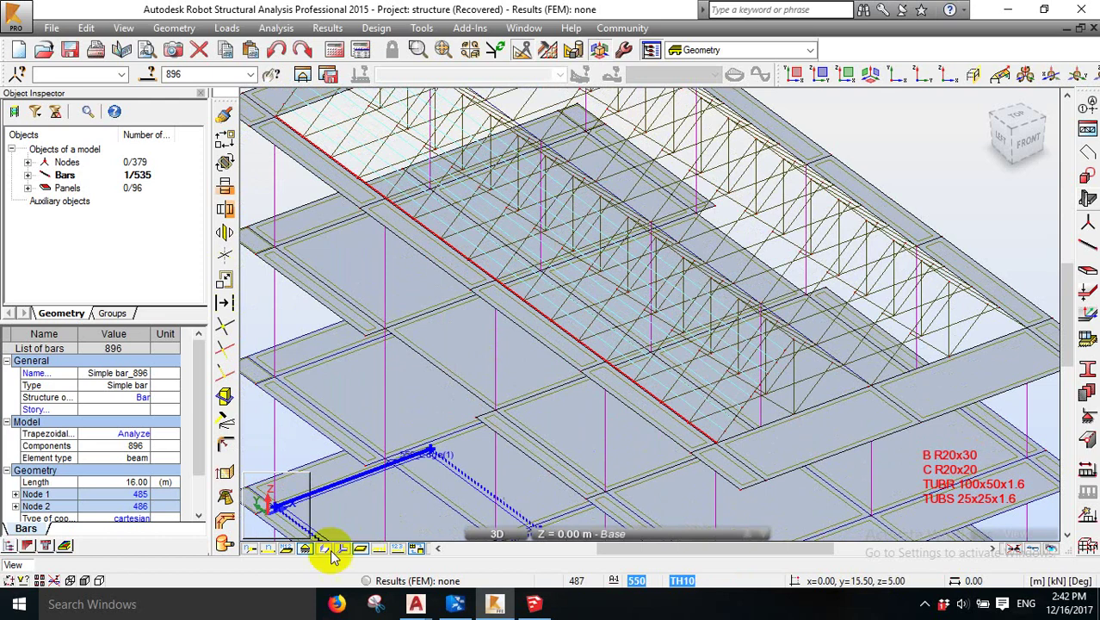
pyautogui.rightClick(600, 116)
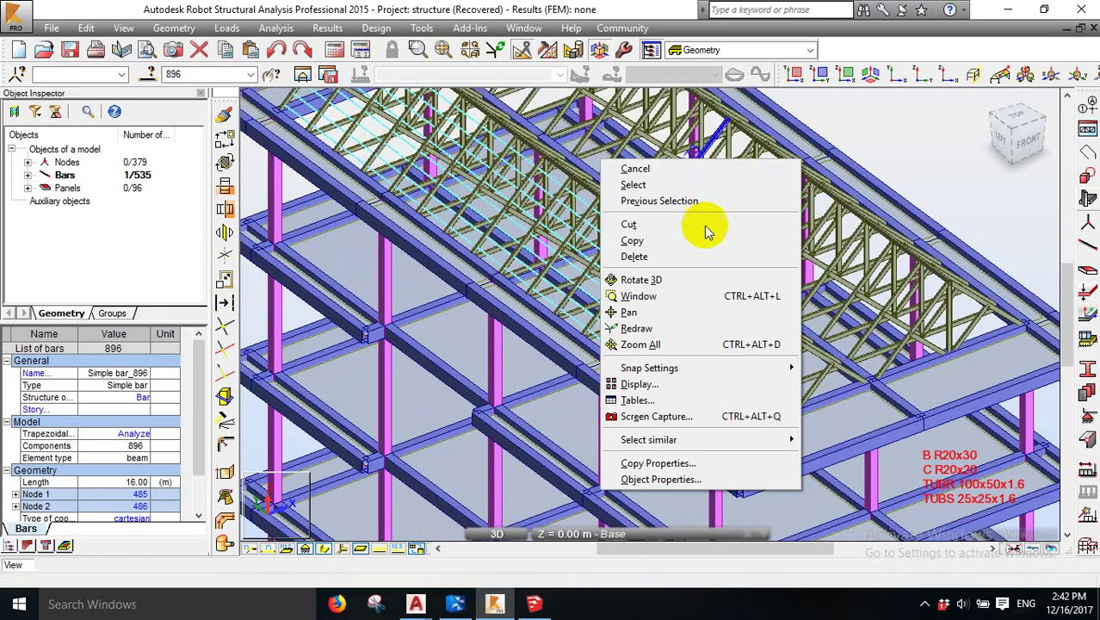
pyautogui.click(694, 278)
pyautogui.moveTo(656, 328)
pyautogui.mouseDown()
pyautogui.moveTo(614, 307)
pyautogui.moveTo(633, 307)
pyautogui.moveTo(642, 315)
pyautogui.moveTo(607, 314)
pyautogui.moveTo(650, 315)
pyautogui.mouseUp()
pyautogui.scroll(5, 651, 314)
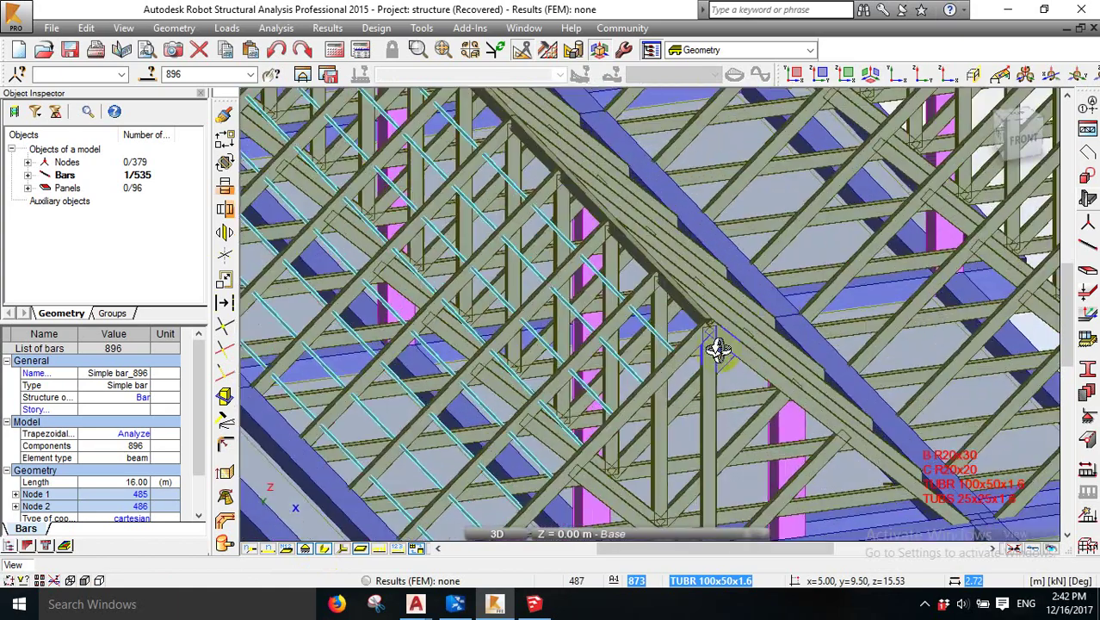
pyautogui.click(328, 549)
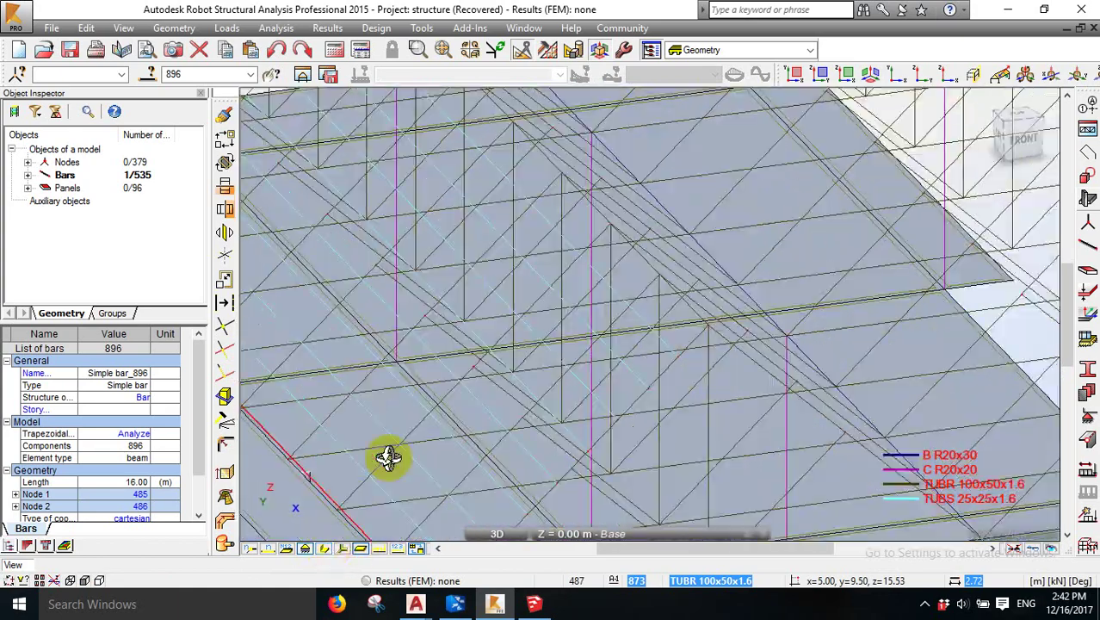
# - Select all TUBS 25x25x1.6 bars by section and mirror a copy about the vertical YZ plane through the truss ridge
pyautogui.click(148, 76)
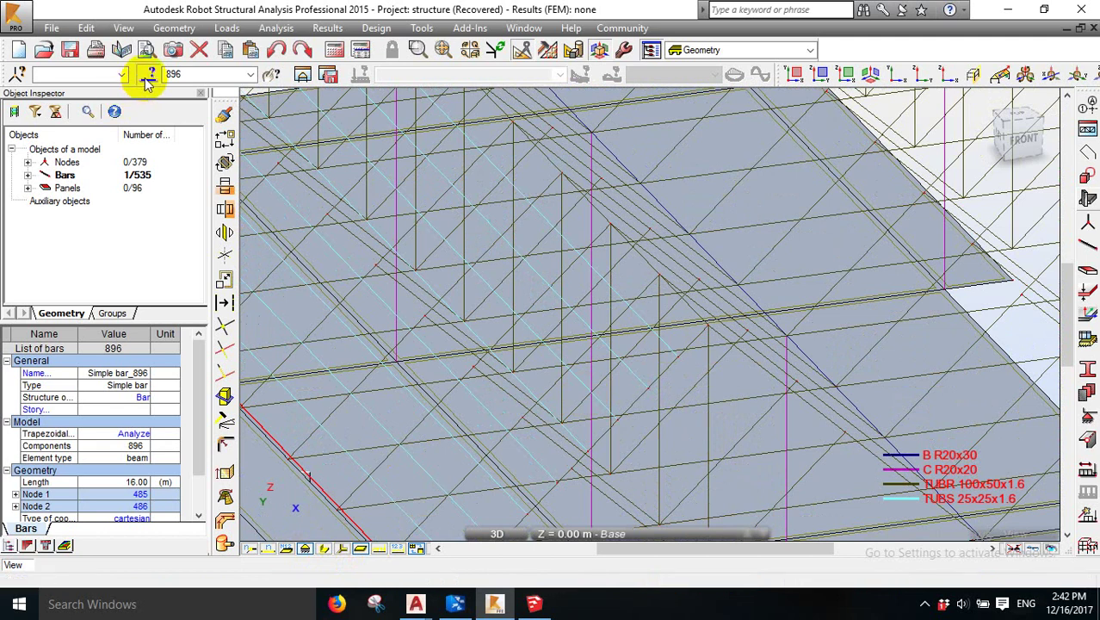
pyautogui.click(934, 371)
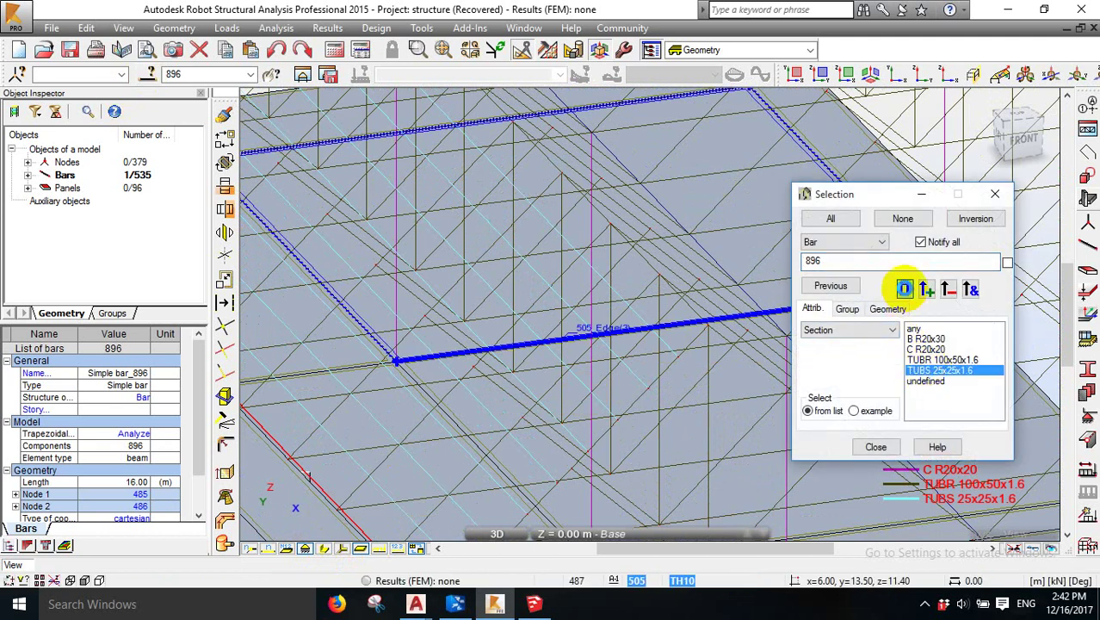
pyautogui.click(903, 288)
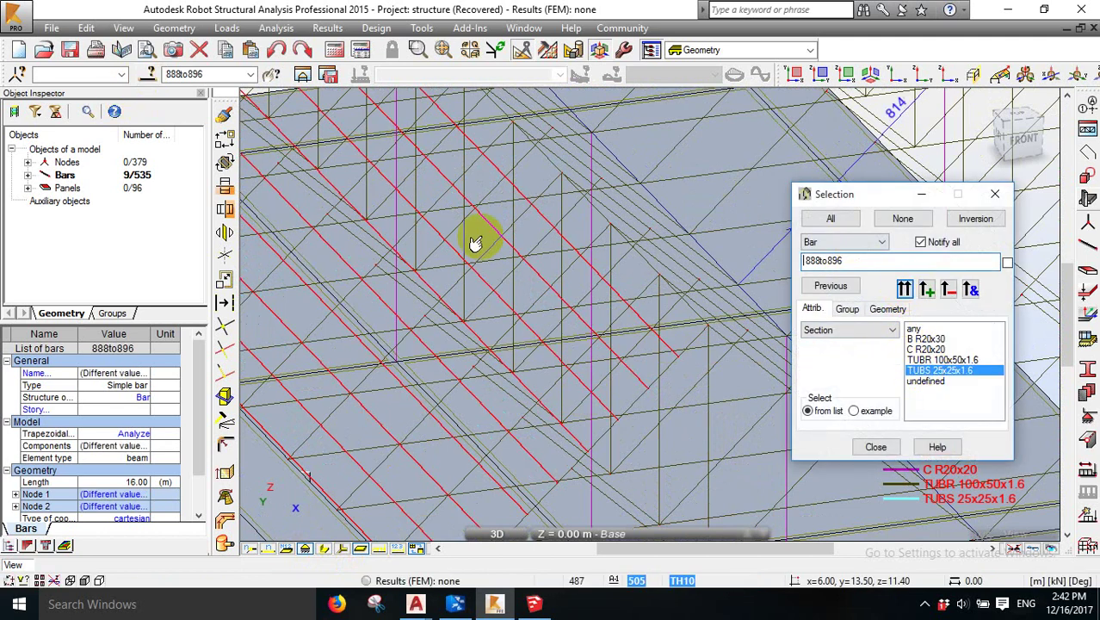
pyautogui.click(226, 210)
pyautogui.click(703, 334)
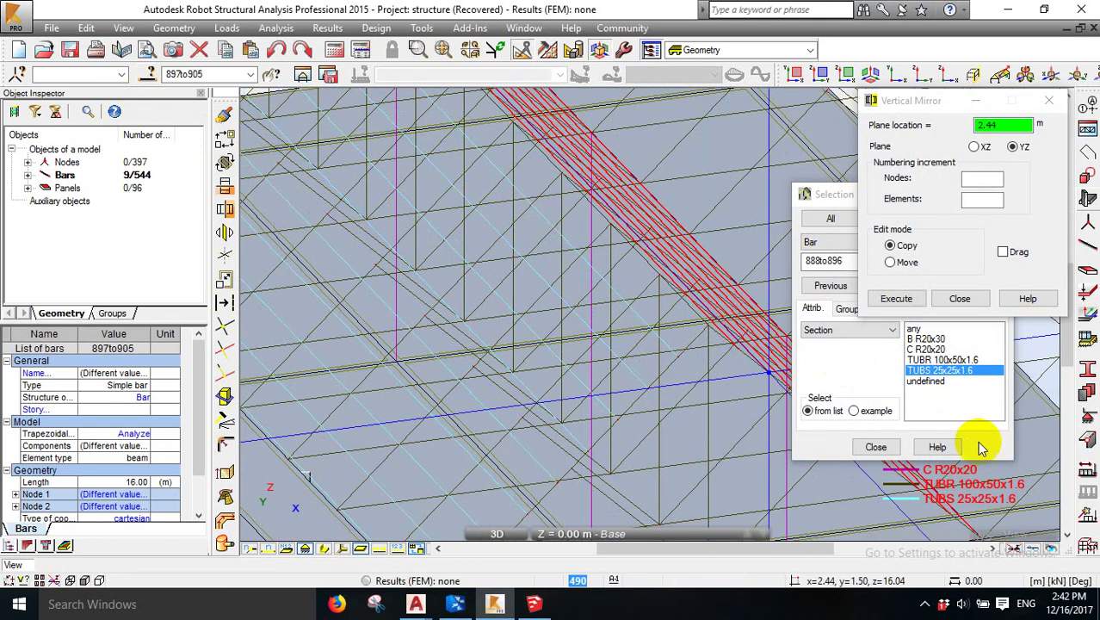
# - Select the battens on both slopes by section TUBS 25x25x1.6, mirror a copy about the YZ plane at 4.00 m, and close both dialogs
pyautogui.click(947, 321)
pyautogui.click(926, 290)
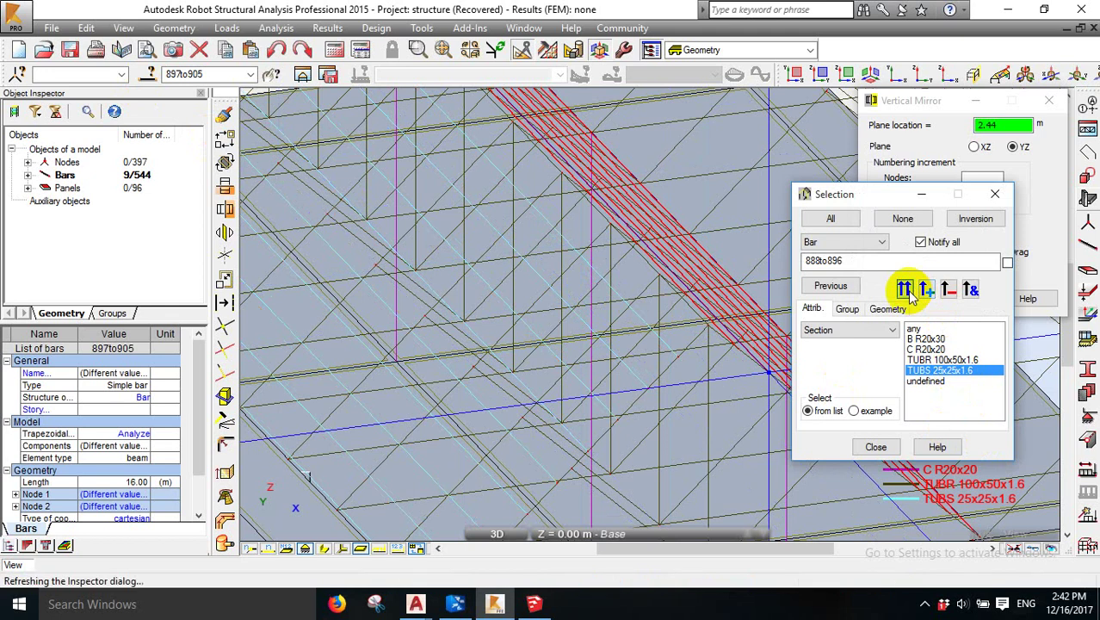
pyautogui.scroll(-3, 372, 283)
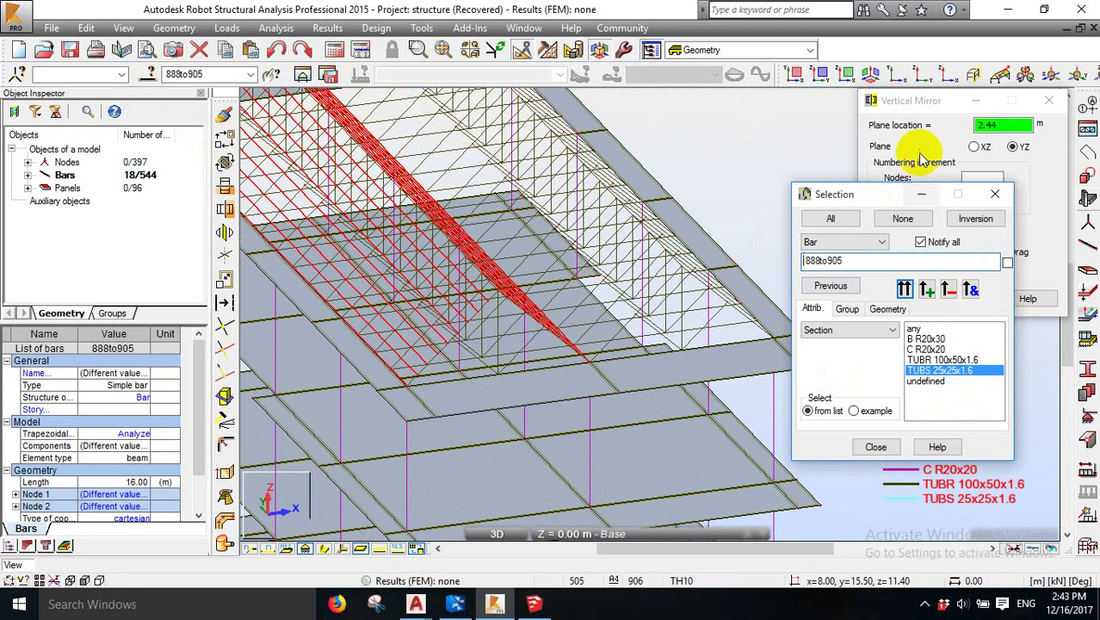
pyautogui.click(970, 128)
pyautogui.scroll(10, 663, 368)
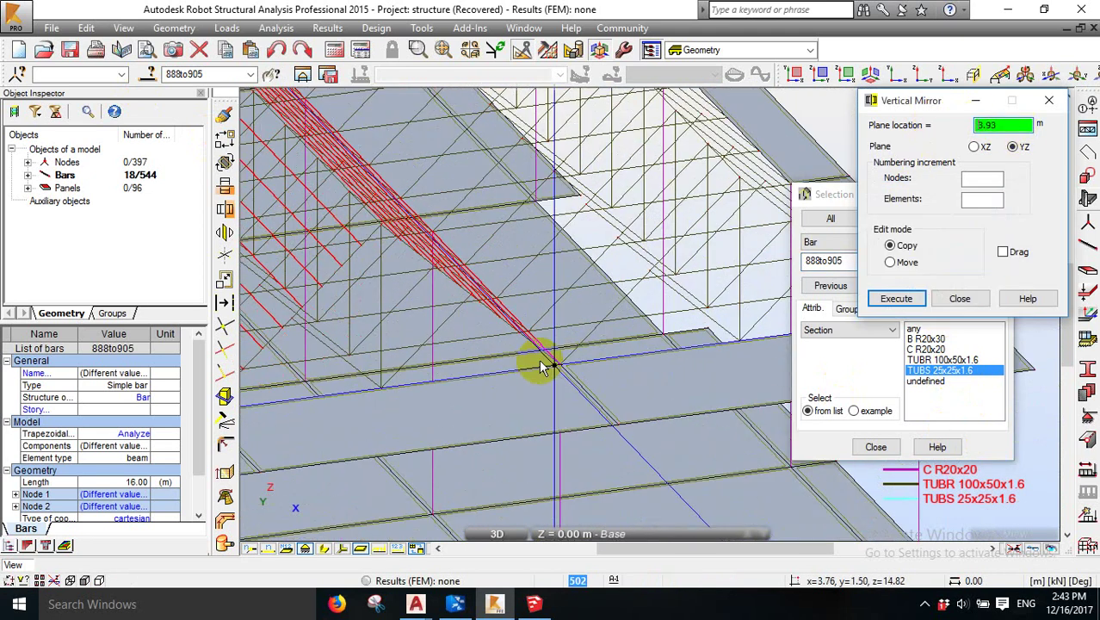
pyautogui.click(520, 345)
pyautogui.press('Return')
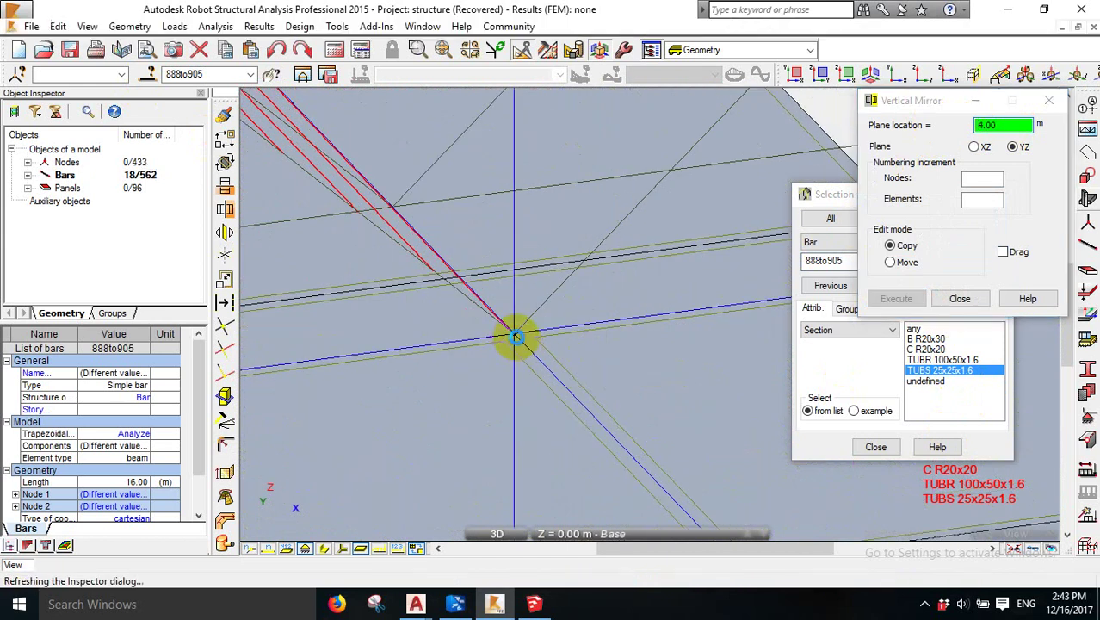
pyautogui.scroll(-5, 530, 368)
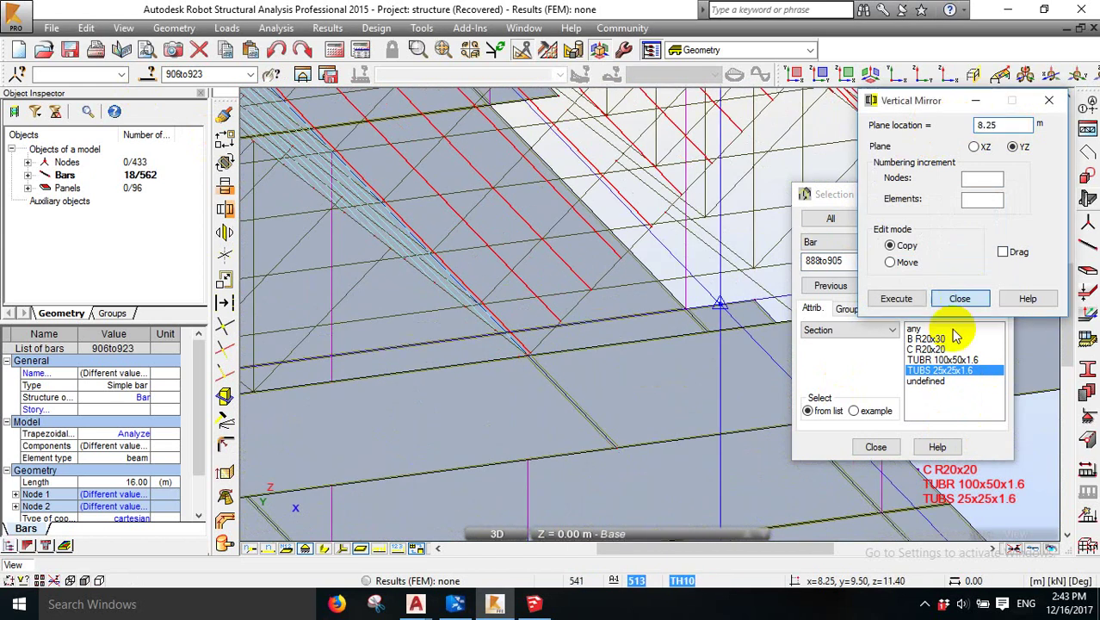
pyautogui.click(960, 298)
pyautogui.click(876, 447)
# - Examine the mirrored battens on both truss rows from several angles and clear the bar selection
pyautogui.scroll(-8, 778, 349)
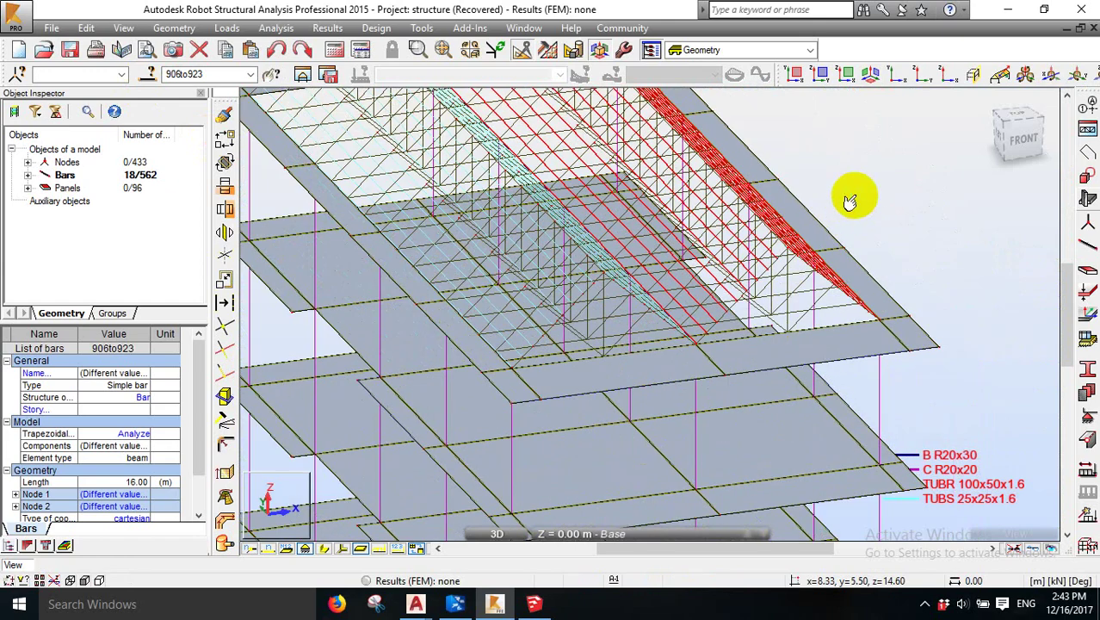
pyautogui.rightClick(771, 199)
pyautogui.click(838, 262)
pyautogui.moveTo(811, 346); pyautogui.dragTo(646, 340)
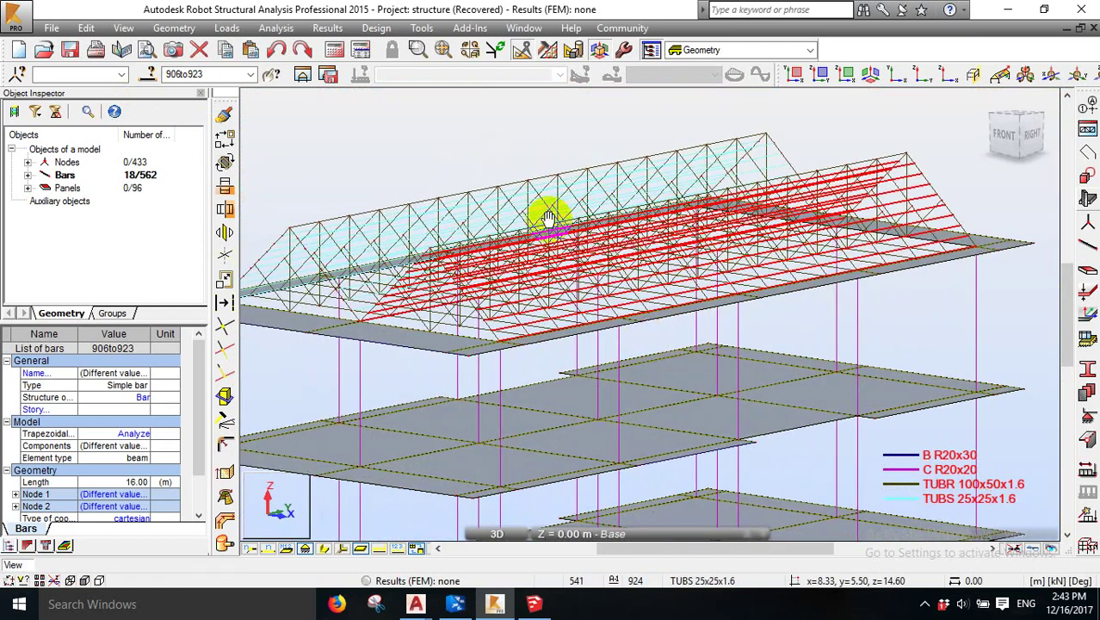
pyautogui.moveTo(548, 217)
pyautogui.mouseDown()
pyautogui.moveTo(442, 196)
pyautogui.moveTo(489, 228)
pyautogui.moveTo(561, 233)
pyautogui.mouseUp()
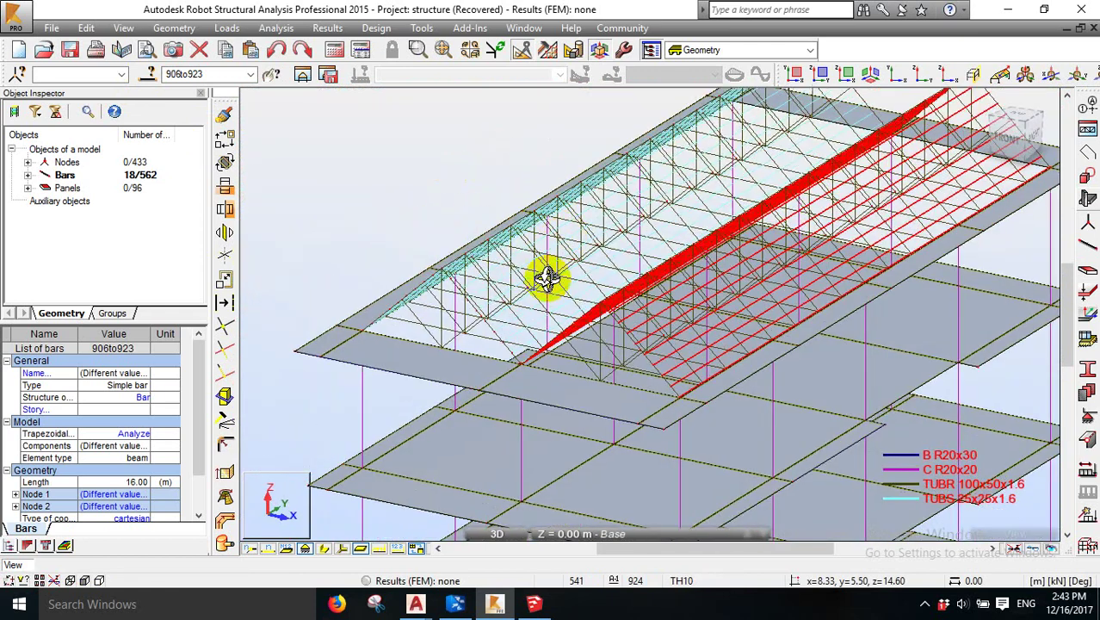
pyautogui.scroll(-3, 523, 264)
pyautogui.scroll(-2, 517, 164)
pyautogui.rightClick(472, 142)
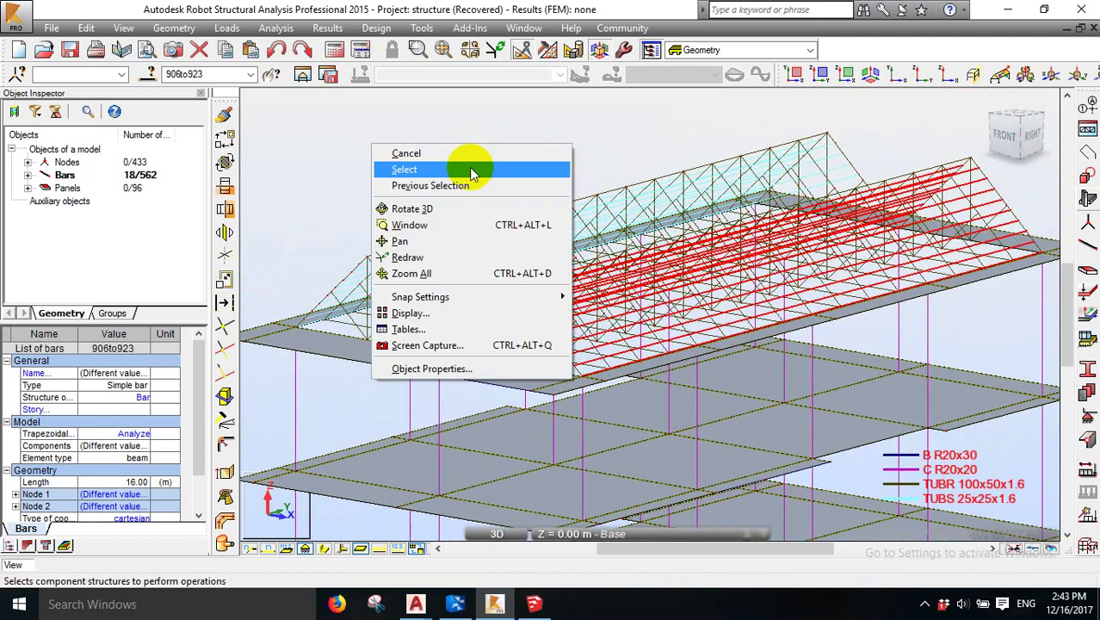
pyautogui.click(472, 172)
pyautogui.click(435, 160)
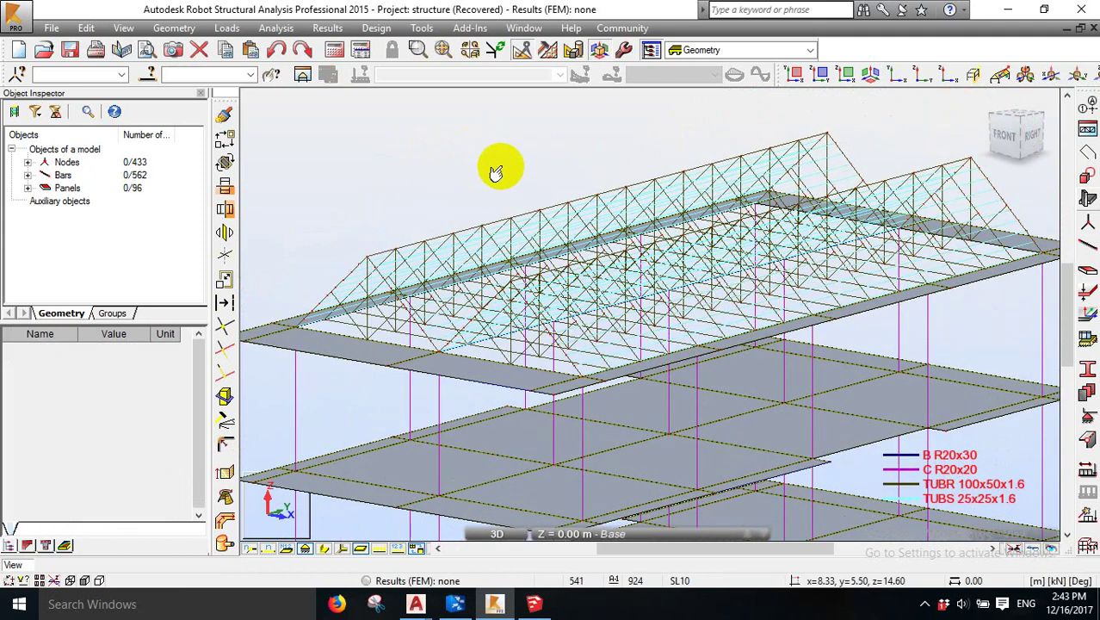
# - Display the whole building in 3D with its section shapes and save the project
pyautogui.click(990, 105)
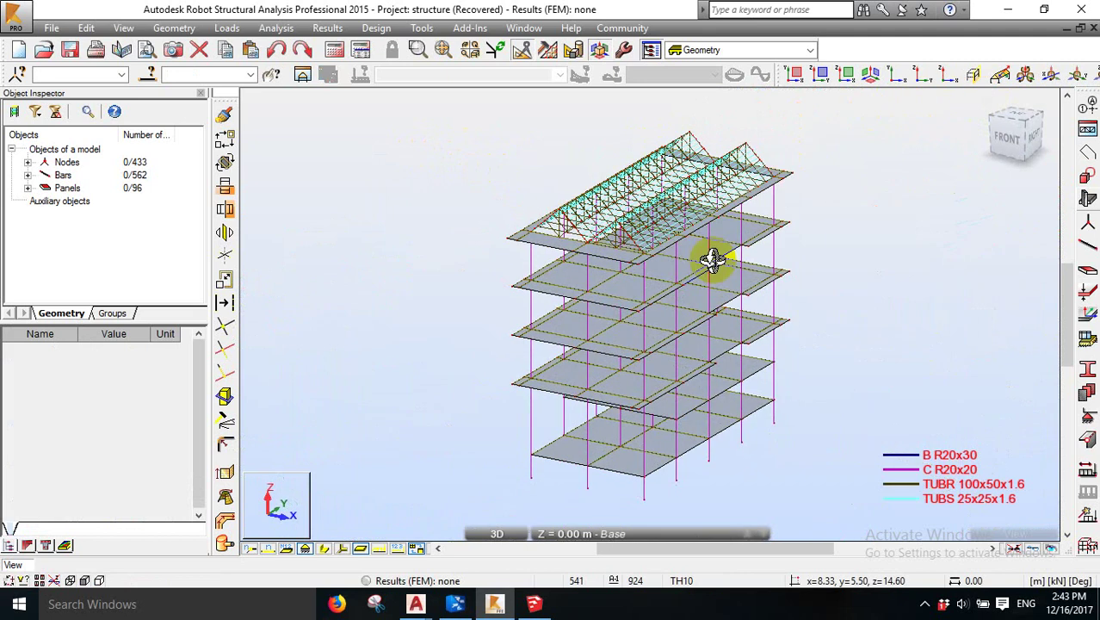
pyautogui.click(323, 548)
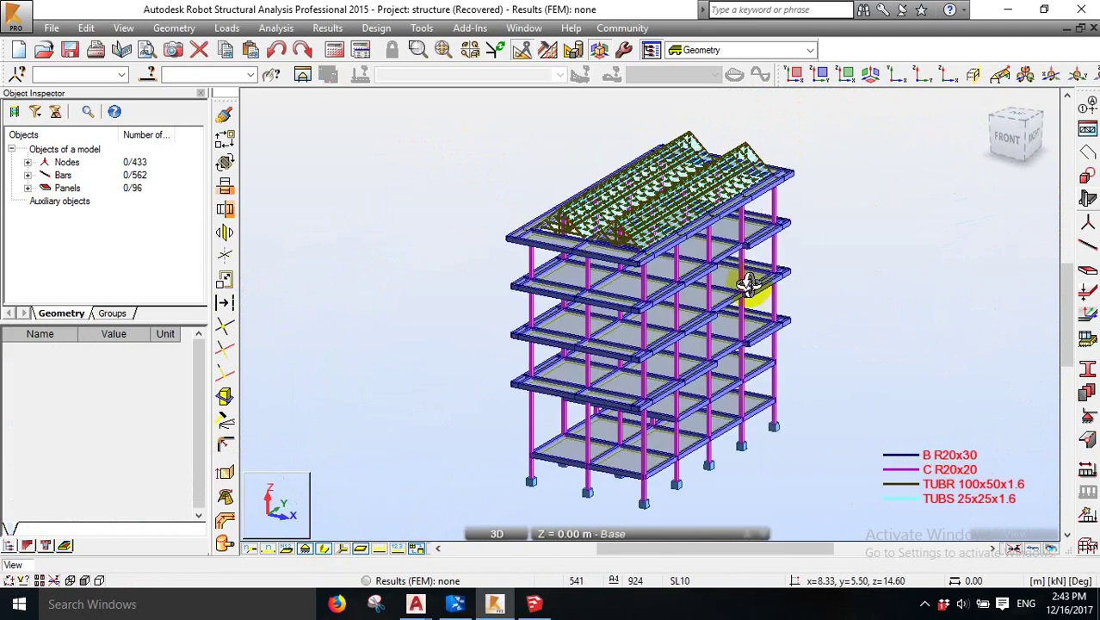
pyautogui.scroll(3, 753, 221)
pyautogui.keyDown('shift'); pyautogui.moveTo(648, 241); pyautogui.dragTo(339, 264, button='middle'); pyautogui.keyUp('shift')
pyautogui.rightClick(315, 228)
pyautogui.click(320, 244)
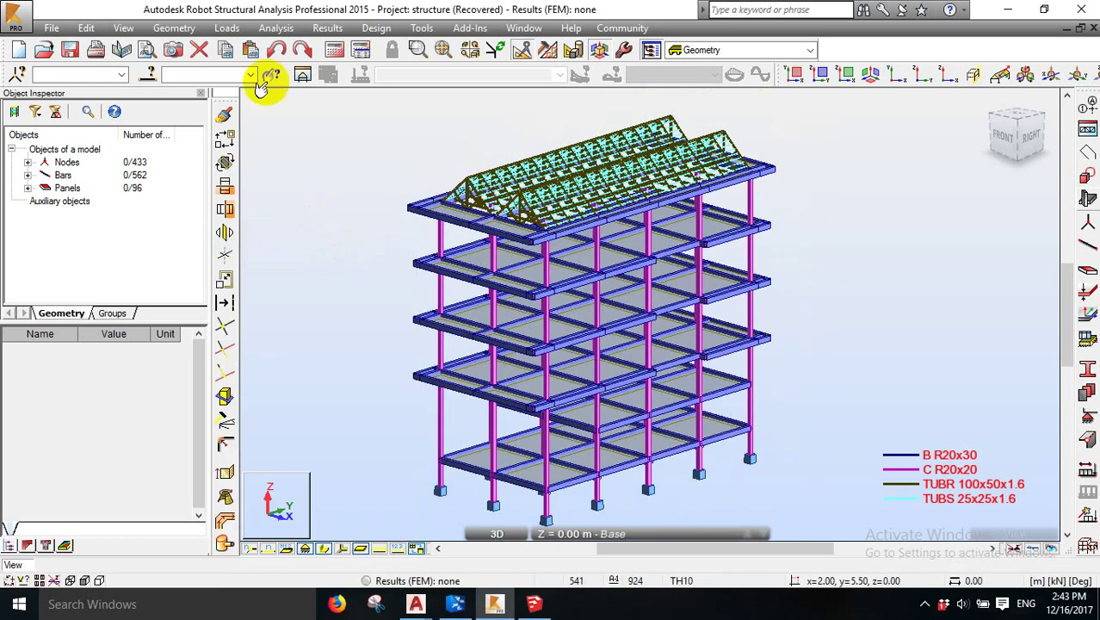
pyautogui.click(71, 49)
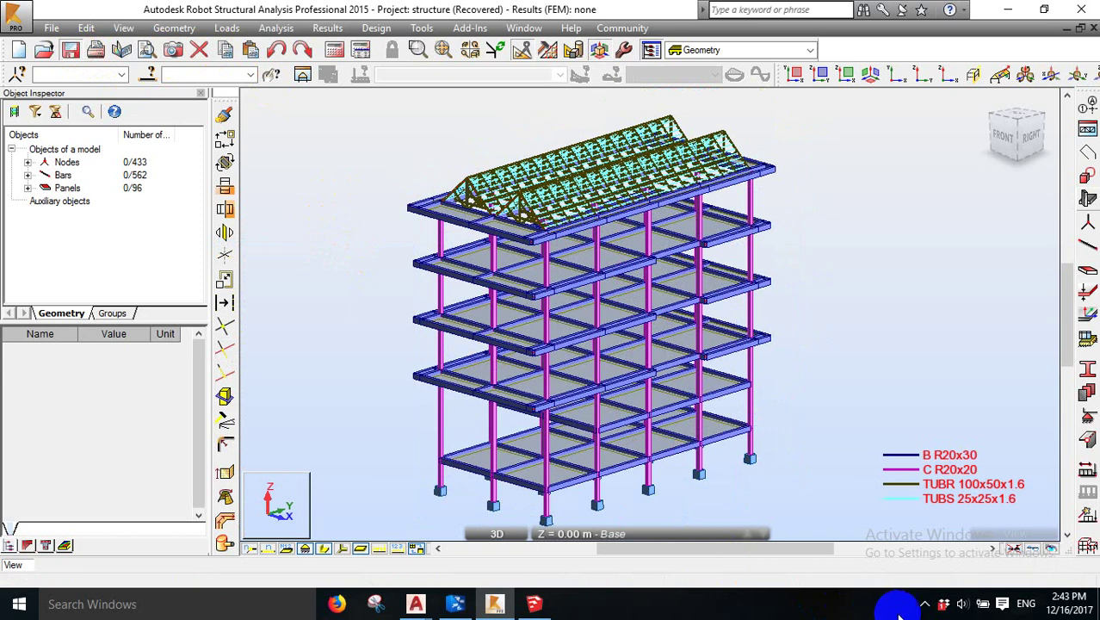
pyautogui.click(924, 606)
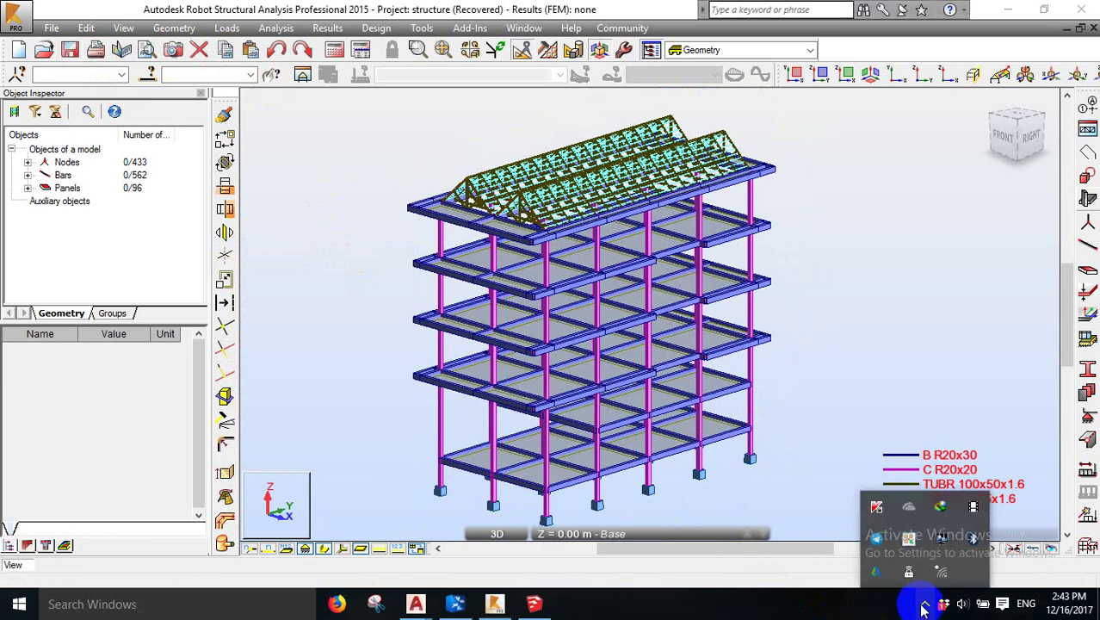